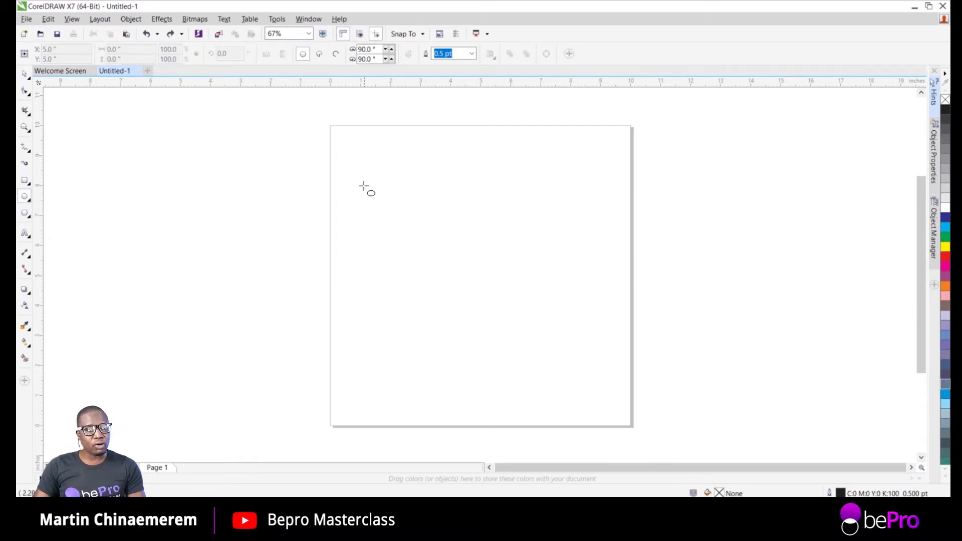
Draw a circle about 7.94 inches in diameter on the page
{"action": "left_click_drag", "start_coordinate": [359, 177], "coordinate": [599, 381]}
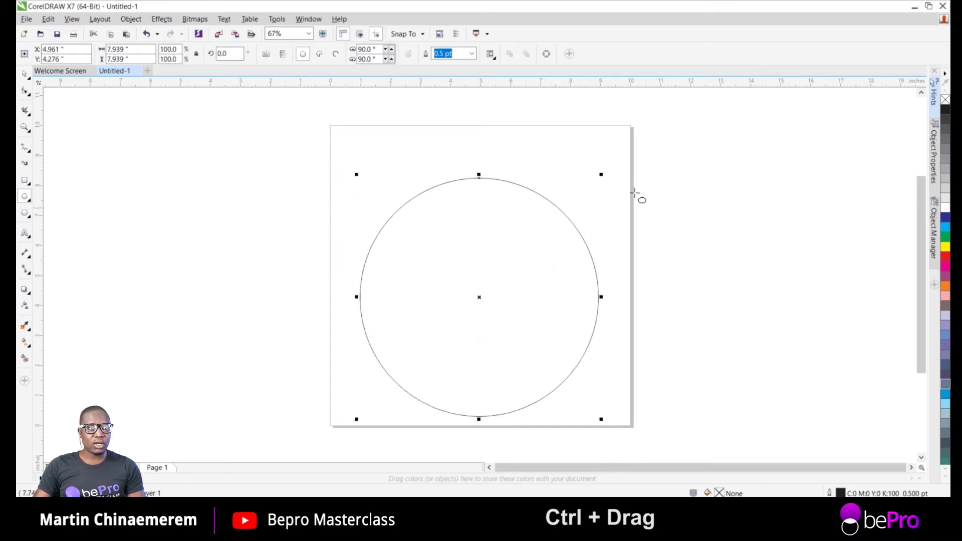
{"action": "left_click_drag", "start_coordinate": [648, 177], "coordinate": [858, 292]}
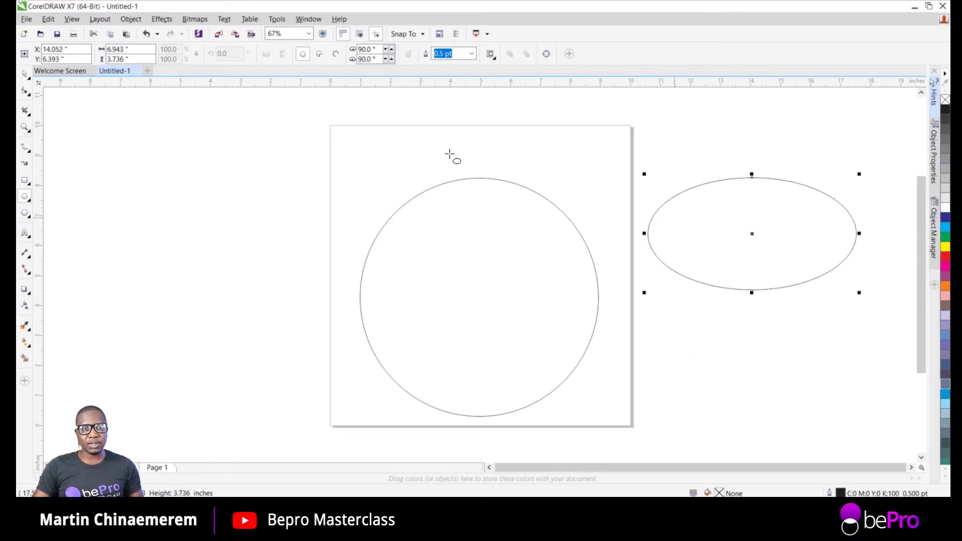
{"action": "key", "text": "Delete"}
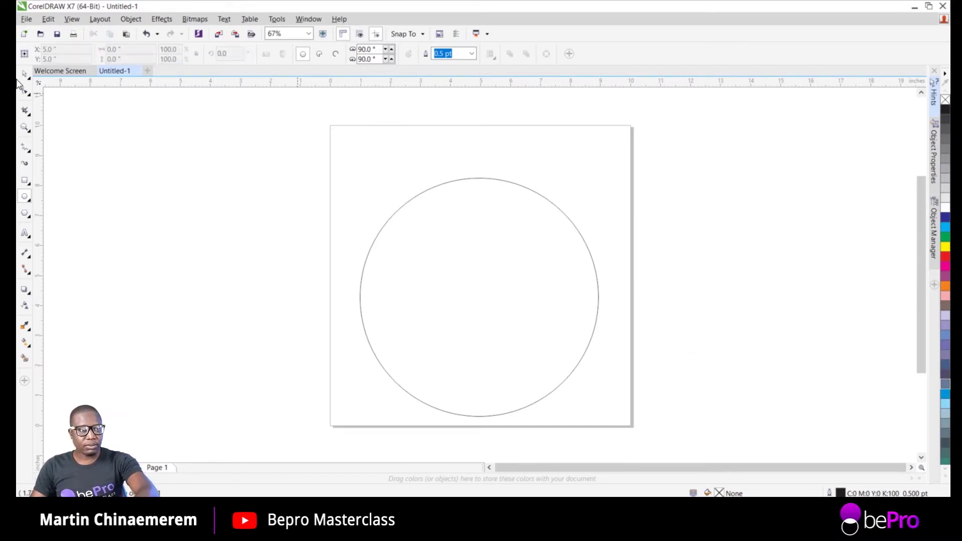
Duplicate the circle beside the page and repeat the duplication three times, making a row of four copies
{"action": "left_click", "coordinate": [23, 73]}
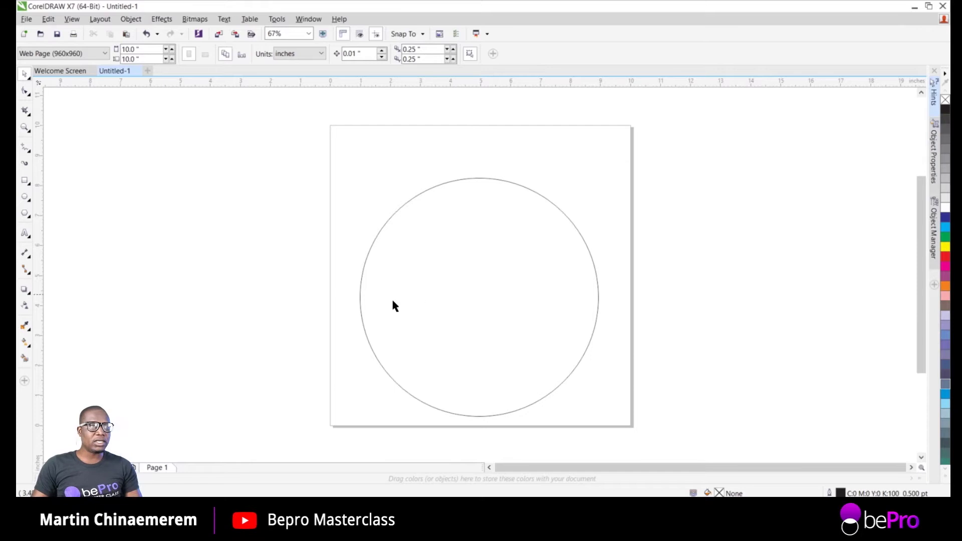
{"action": "left_click_drag", "start_coordinate": [389, 304], "coordinate": [684, 240]}
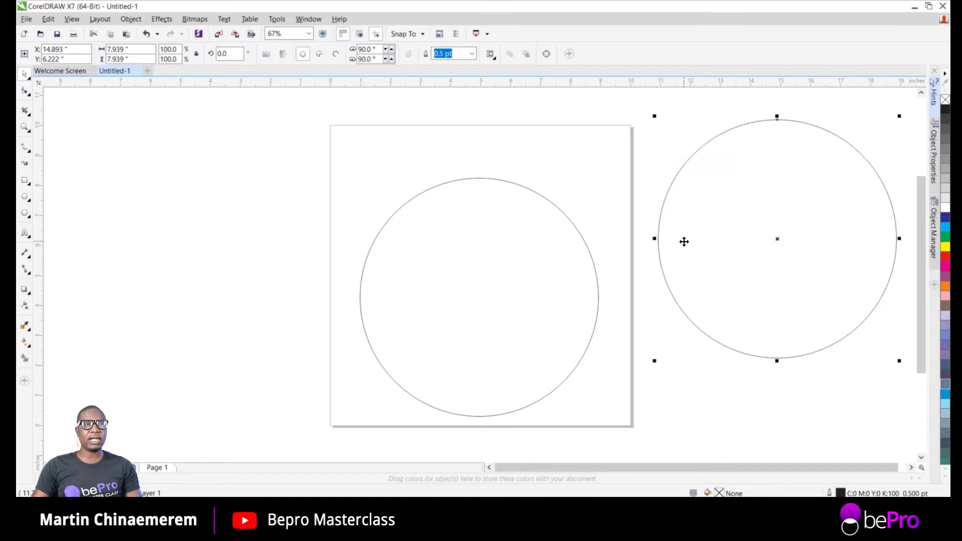
{"action": "scroll", "coordinate": [684, 241], "scroll_direction": "down", "scroll_amount": 4}
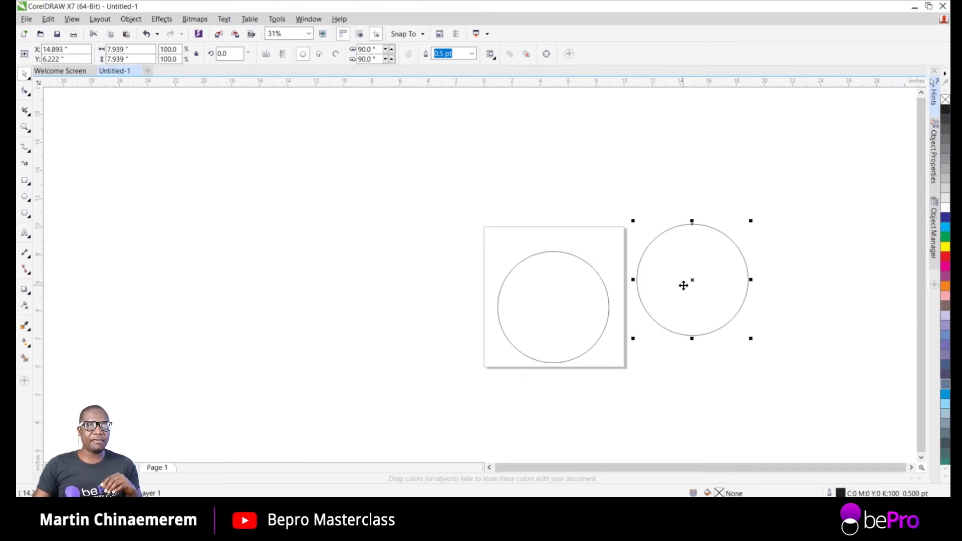
{"action": "key", "text": "ctrl+r"}
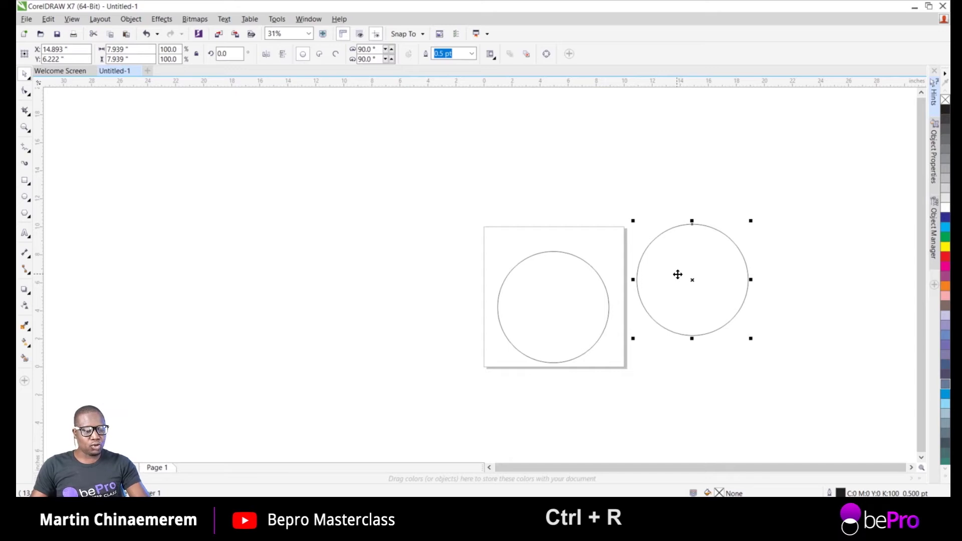
{"action": "key", "text": "ctrl+r"}
{"action": "key", "text": "ctrl+r"}
{"action": "key", "text": "ctrl+r"}
{"action": "scroll", "coordinate": [673, 270], "scroll_direction": "down", "scroll_amount": 3}
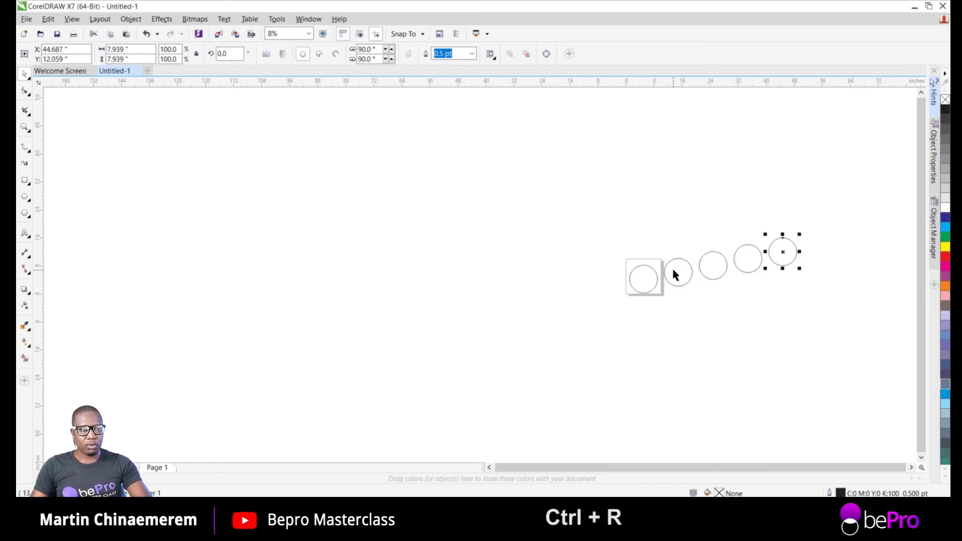
Center the original circle on the page
{"action": "scroll", "coordinate": [666, 284], "scroll_direction": "up", "scroll_amount": 3}
{"action": "scroll", "coordinate": [667, 289], "scroll_direction": "down", "scroll_amount": 3}
{"action": "scroll", "coordinate": [648, 275], "scroll_direction": "up", "scroll_amount": 3}
{"action": "left_click", "coordinate": [598, 288]}
{"action": "key", "text": "p"}
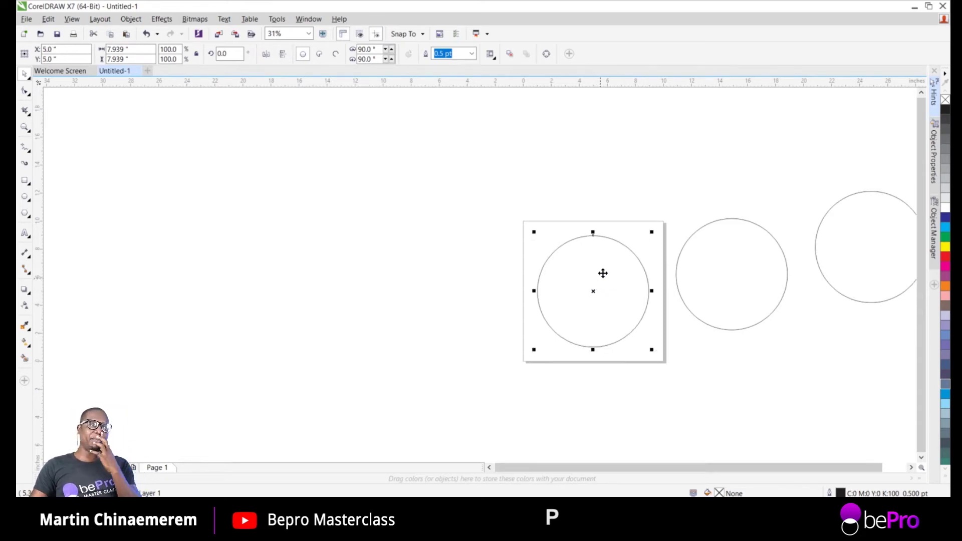
{"action": "left_click", "coordinate": [322, 234]}
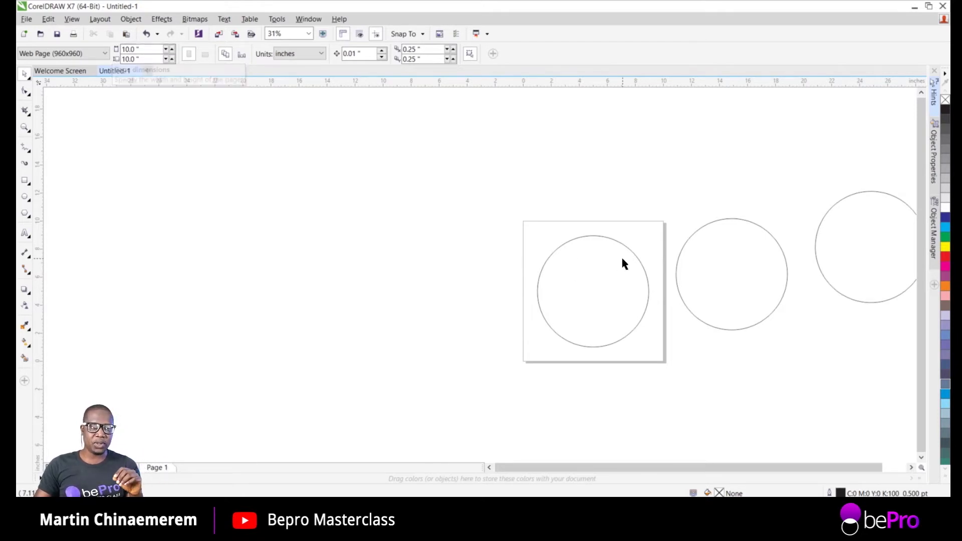
Set the width and height of the circle on the page to 6.5 inches
{"action": "left_click", "coordinate": [603, 284]}
{"action": "scroll", "coordinate": [597, 272], "scroll_direction": "down", "scroll_amount": 3}
{"action": "scroll", "coordinate": [617, 273], "scroll_direction": "up", "scroll_amount": 3}
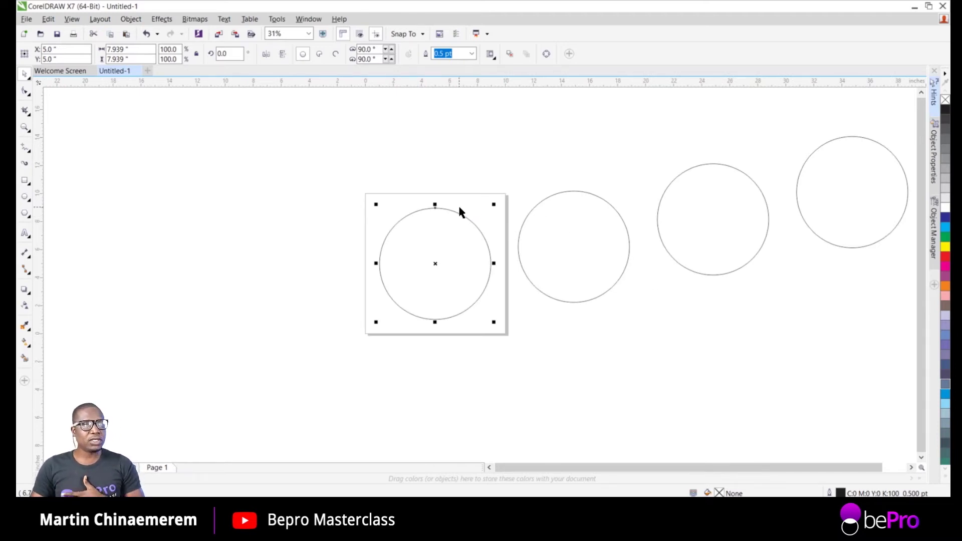
{"action": "double_click", "coordinate": [128, 48]}
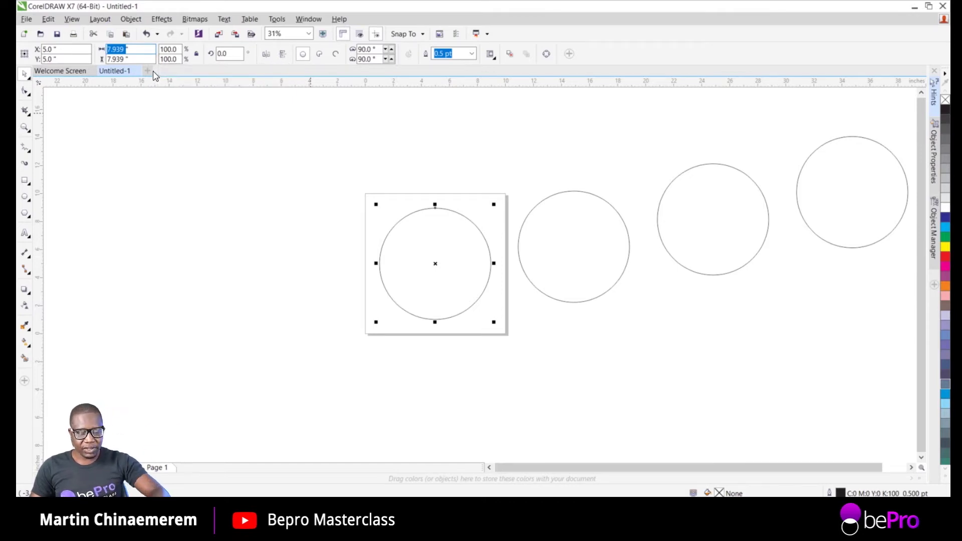
{"action": "type", "text": "6.5"}
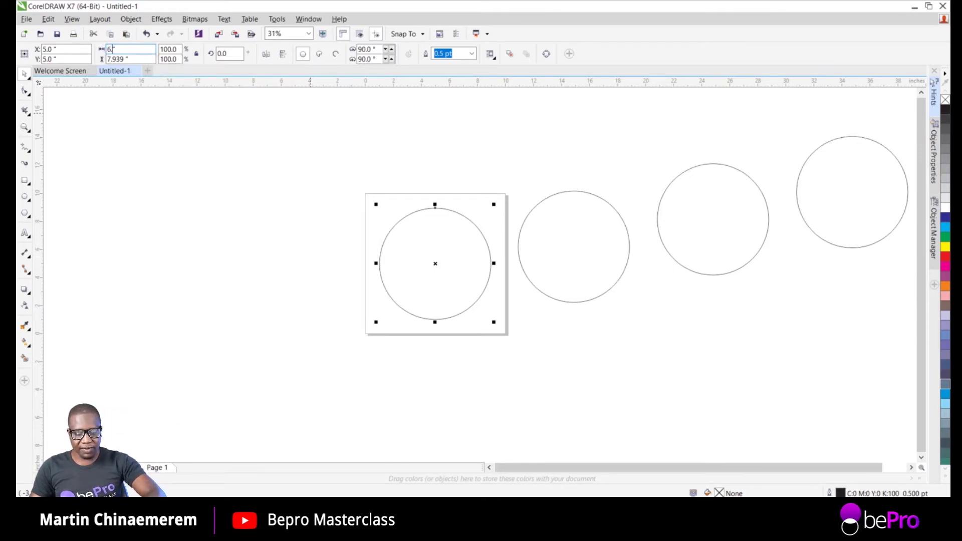
{"action": "key", "text": "Tab"}
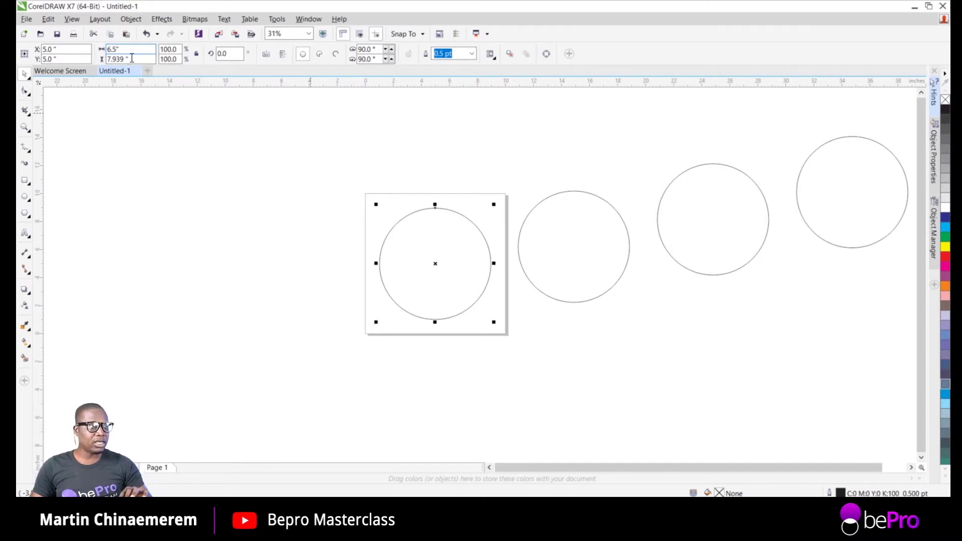
{"action": "type", "text": "6."}
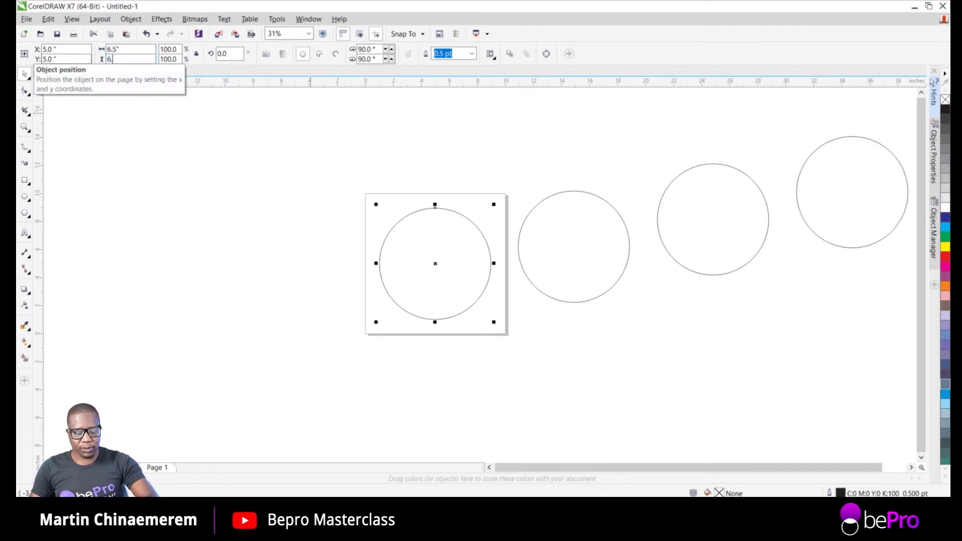
{"action": "type", "text": "5"}
{"action": "key", "text": "Return"}
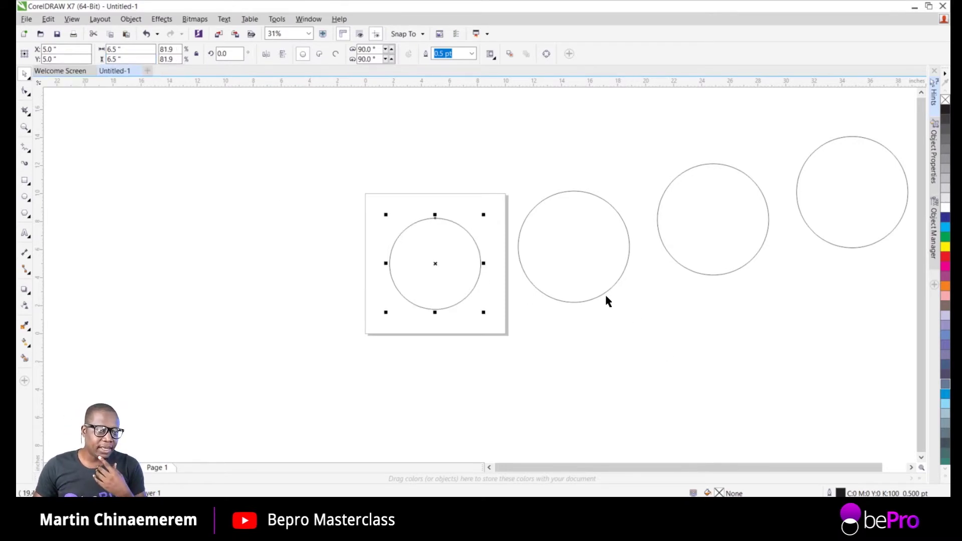
Resize the first copy beside the page to 6.3 by 6.3 inches
{"action": "left_click", "coordinate": [582, 282]}
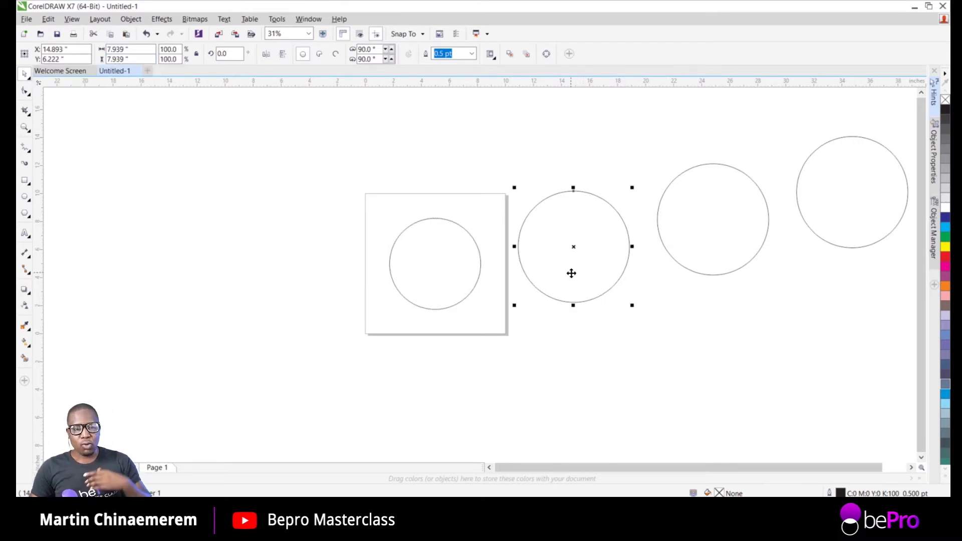
{"action": "double_click", "coordinate": [118, 48]}
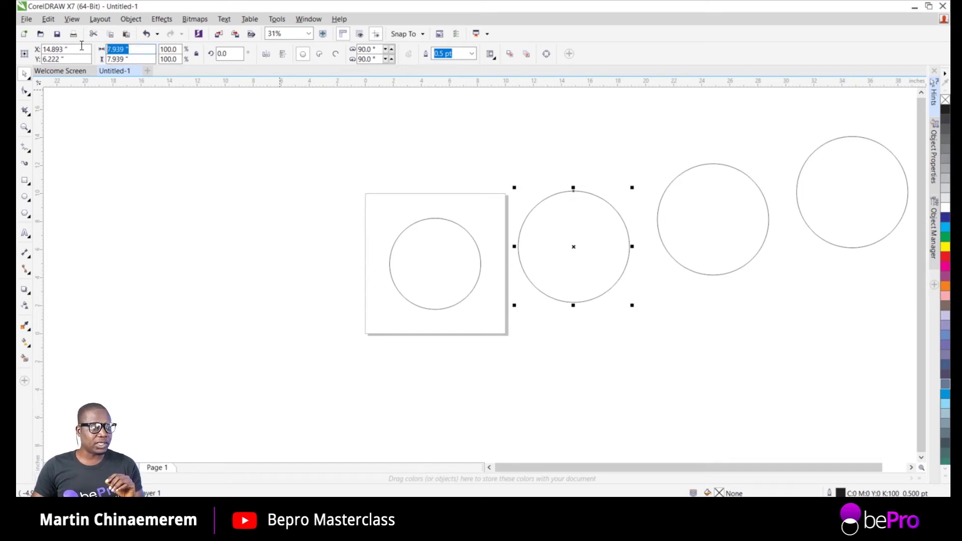
{"action": "type", "text": "6."}
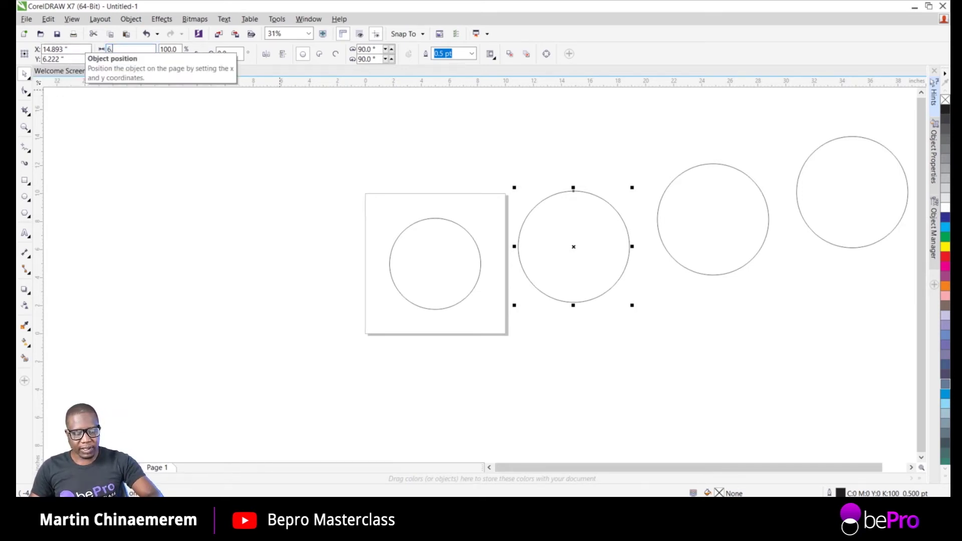
{"action": "type", "text": "3"}
{"action": "key", "text": "Tab"}
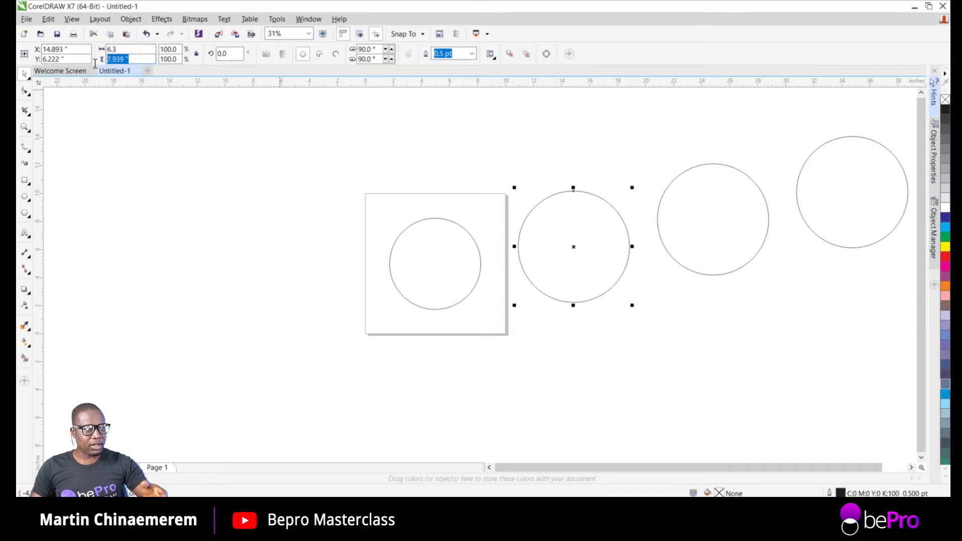
{"action": "type", "text": "6.3"}
{"action": "key", "text": "Return"}
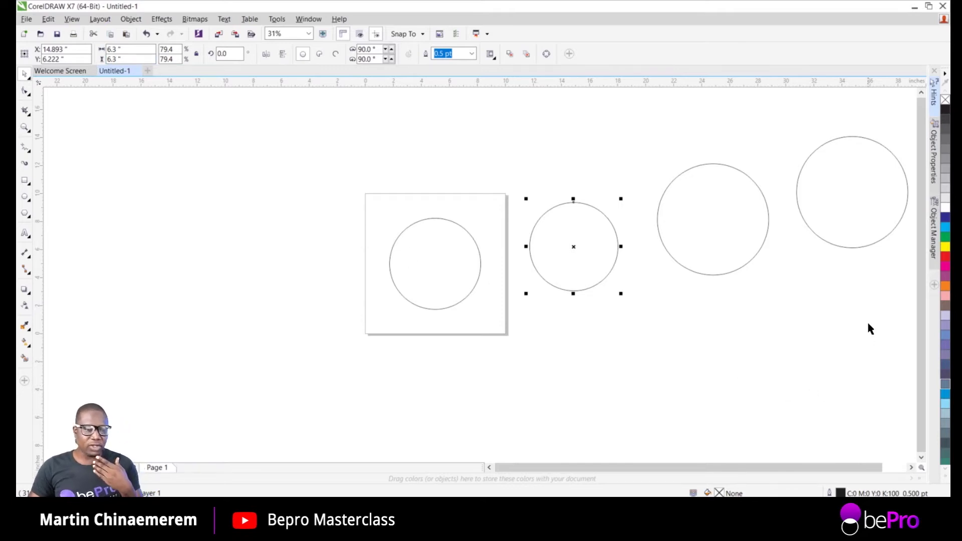
Resize the second copy of the circle to 6 by 6 inches
{"action": "left_click", "coordinate": [715, 202]}
{"action": "left_click", "coordinate": [672, 186]}
{"action": "double_click", "coordinate": [128, 48]}
{"action": "type", "text": "6"}
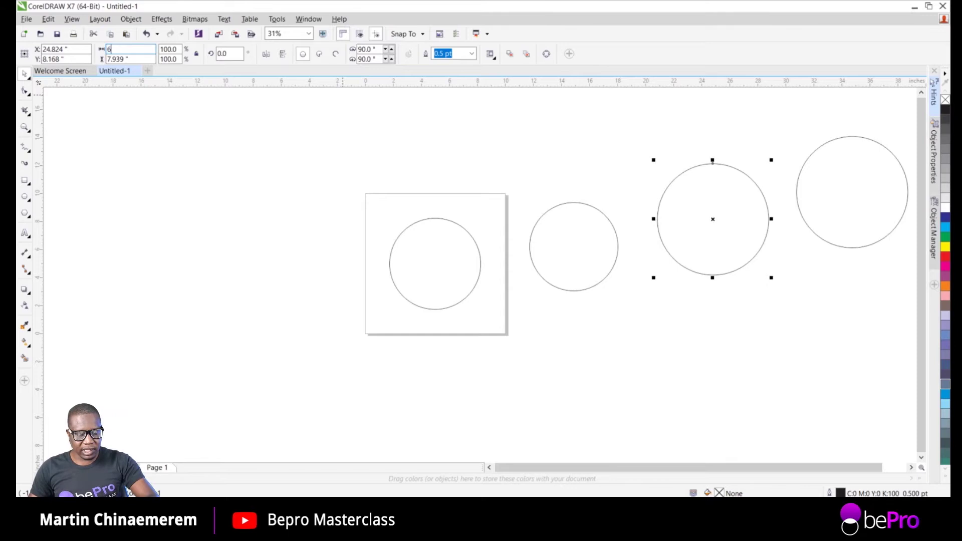
{"action": "key", "text": "Tab"}
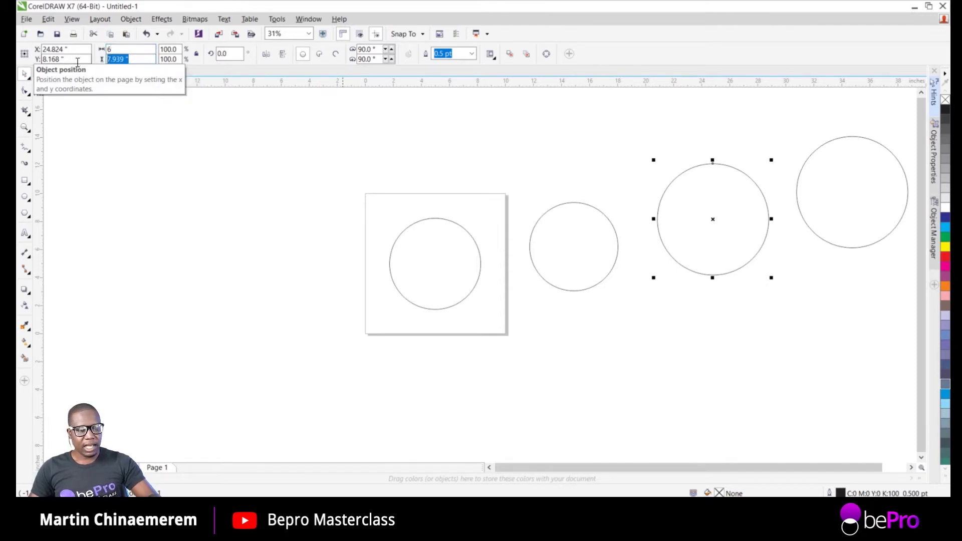
{"action": "type", "text": "6"}
{"action": "key", "text": "Return"}
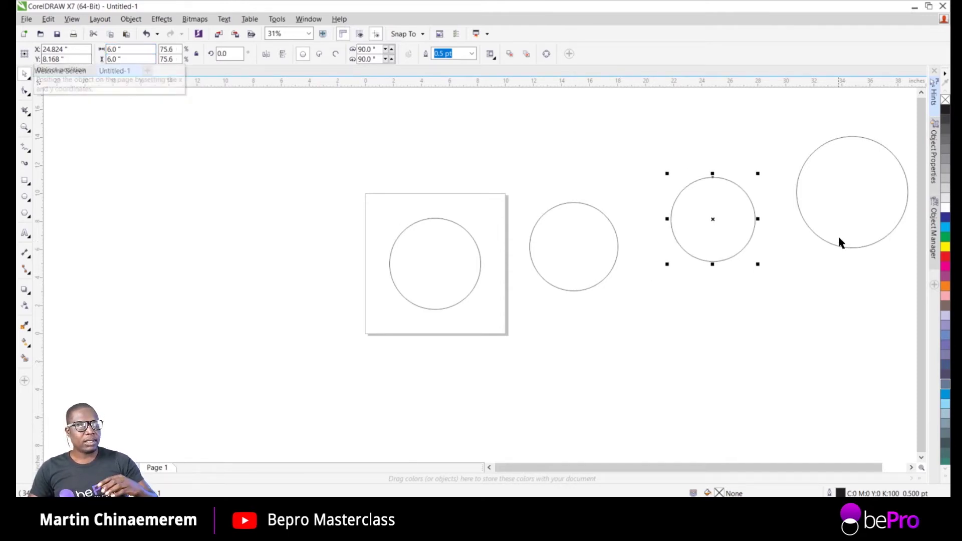
Move the two remaining full-size copies below the resized circles beside the page
{"action": "left_click_drag", "start_coordinate": [824, 230], "coordinate": [613, 394]}
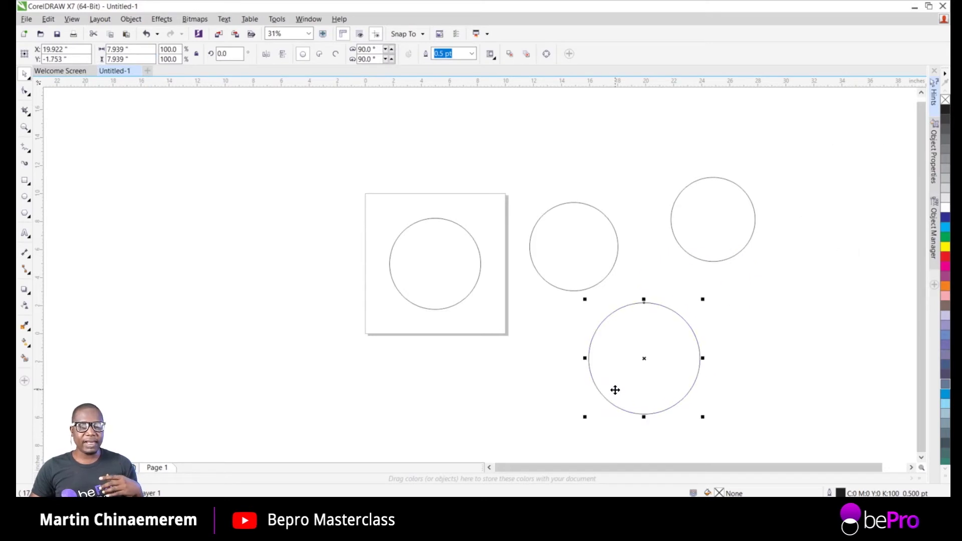
{"action": "scroll", "coordinate": [711, 310], "scroll_direction": "down", "scroll_amount": 2}
{"action": "left_click_drag", "start_coordinate": [856, 225], "coordinate": [728, 317]}
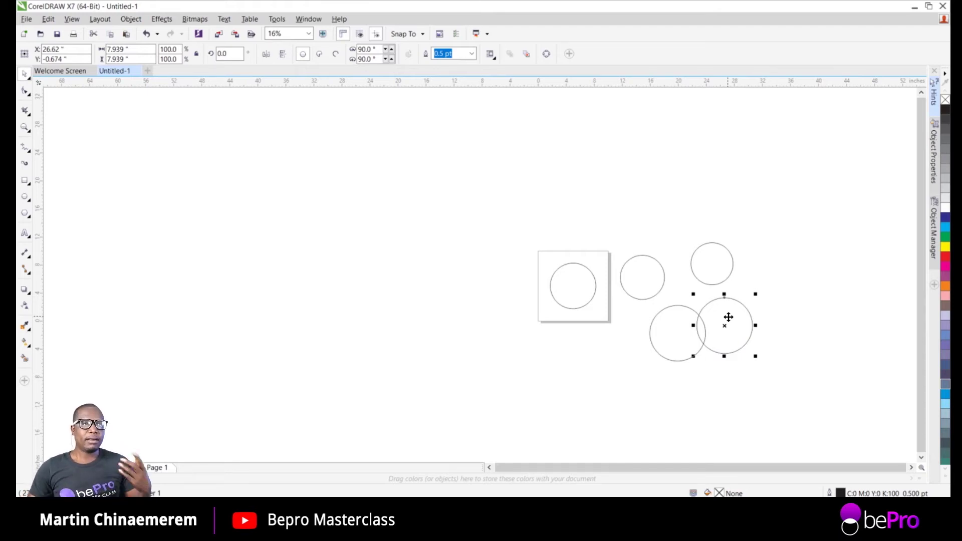
Set the width and height of the third copy, nearer the page in the lower pair, to 3.5 inches
{"action": "scroll", "coordinate": [716, 341], "scroll_direction": "up", "scroll_amount": 2}
{"action": "left_click", "coordinate": [662, 339]}
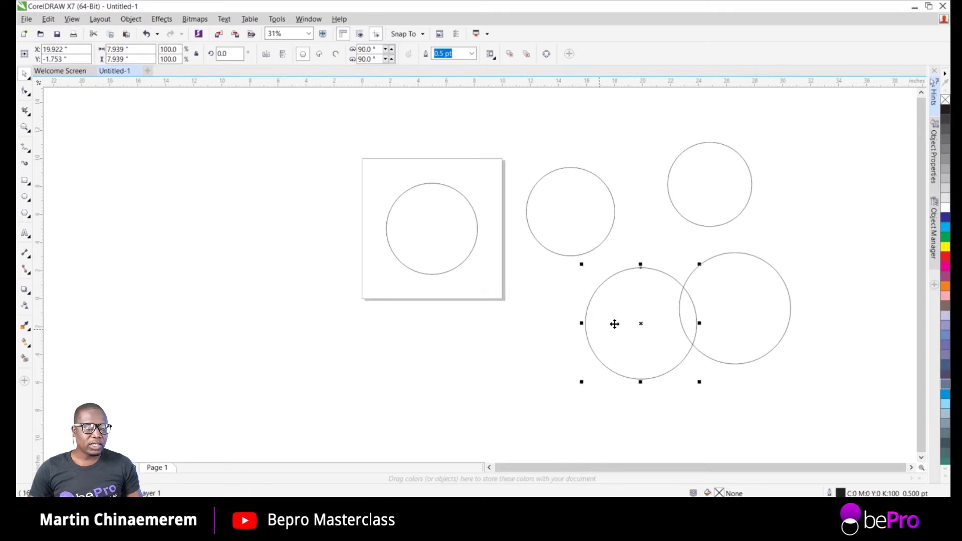
{"action": "left_click", "coordinate": [116, 49]}
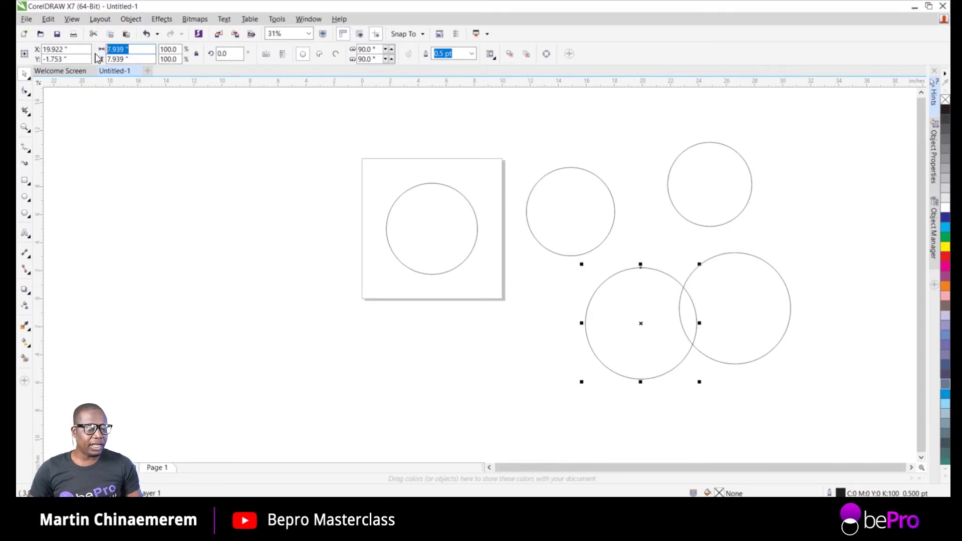
{"action": "type", "text": "3.5"}
{"action": "key", "text": "Tab"}
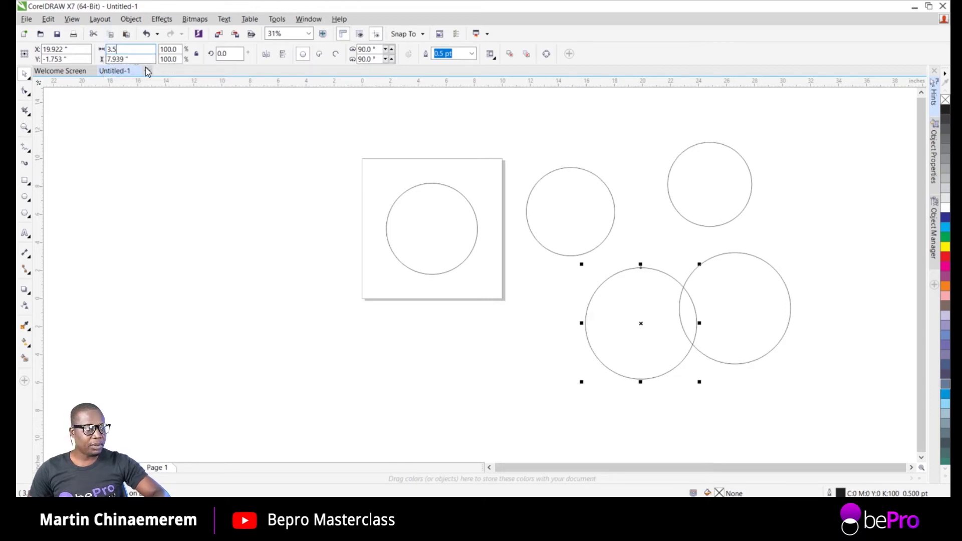
{"action": "type", "text": "3.5"}
{"action": "key", "text": "Return"}
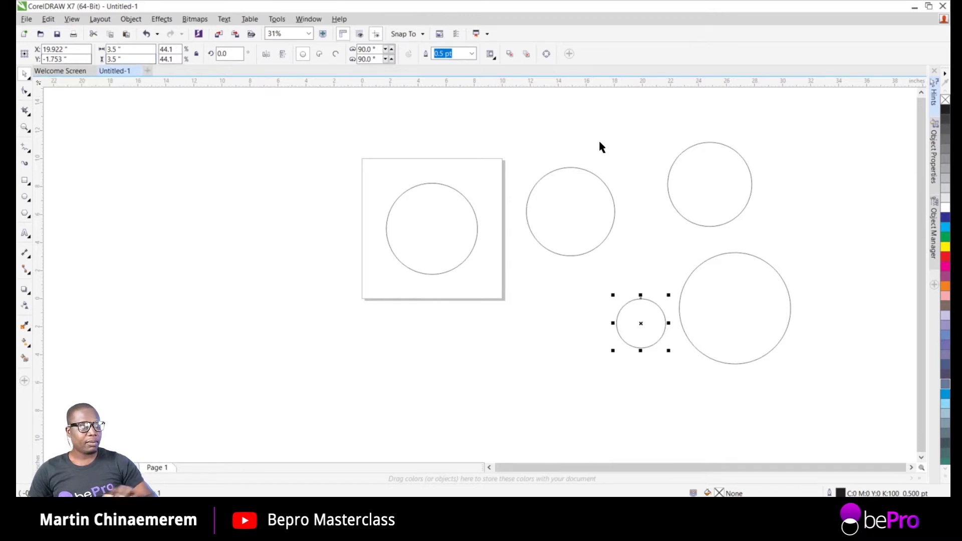
Resize the last full-size circle to 2 by 2 inches
{"action": "left_click", "coordinate": [693, 313]}
{"action": "double_click", "coordinate": [112, 58]}
{"action": "left_click_drag", "start_coordinate": [112, 54], "coordinate": [100, 60]}
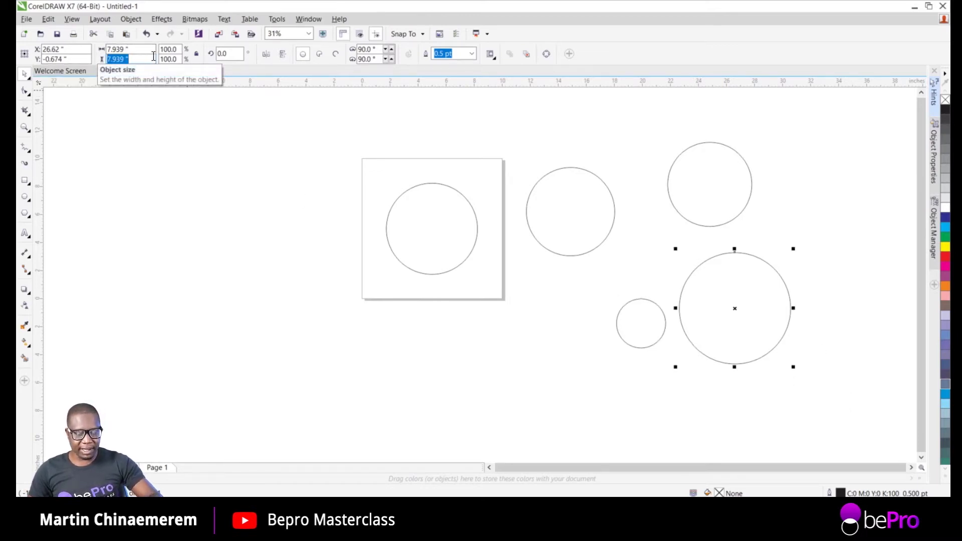
{"action": "type", "text": "2"}
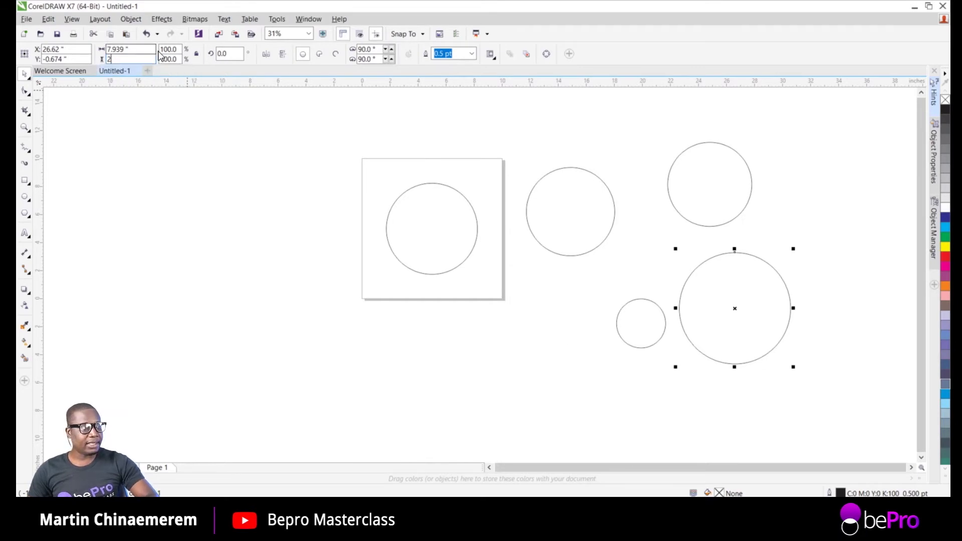
{"action": "left_click_drag", "start_coordinate": [145, 49], "coordinate": [101, 52]}
{"action": "type", "text": "2"}
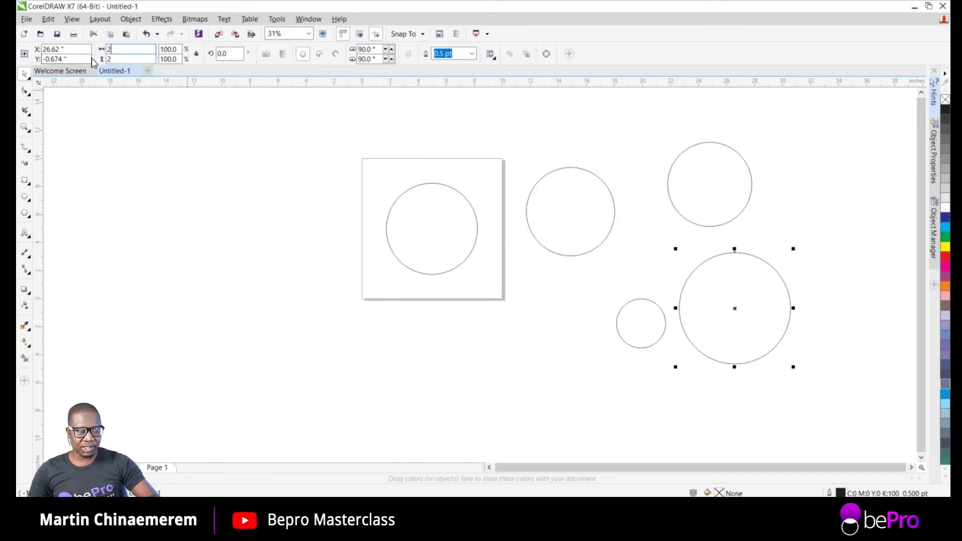
{"action": "key", "text": "Return"}
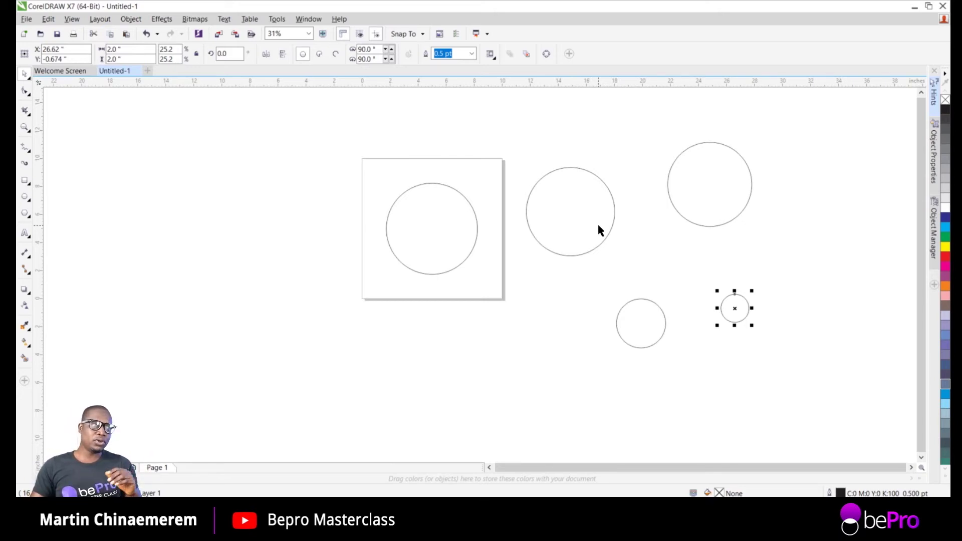
Select all five circles and center them on the page so they are concentric
{"action": "left_click_drag", "start_coordinate": [819, 128], "coordinate": [315, 400]}
{"action": "key", "text": "p"}
{"action": "key", "text": "p"}
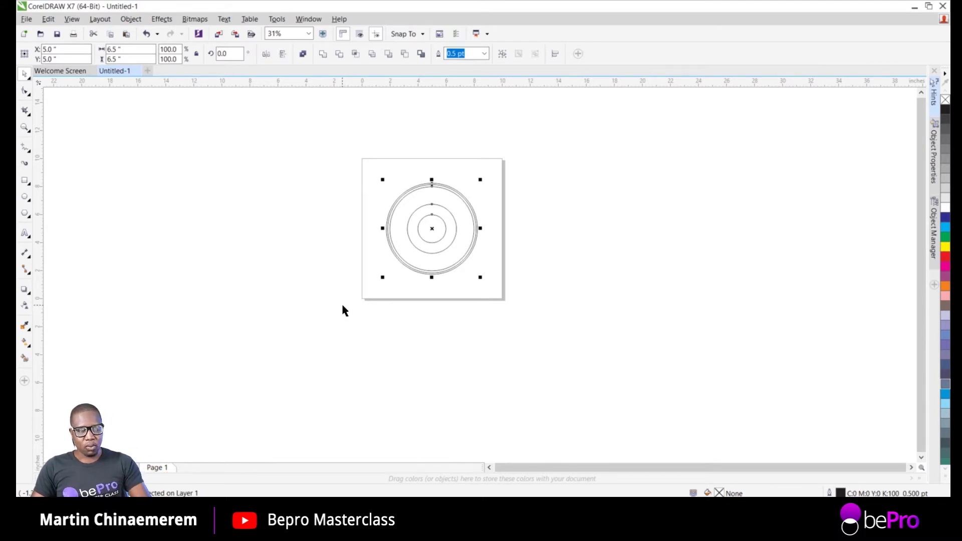
Undo the centering of the five circles and align the 6.3-inch circle concentrically with the large circle on the page
{"action": "key", "text": "ctrl+z"}
{"action": "left_click", "coordinate": [599, 252]}
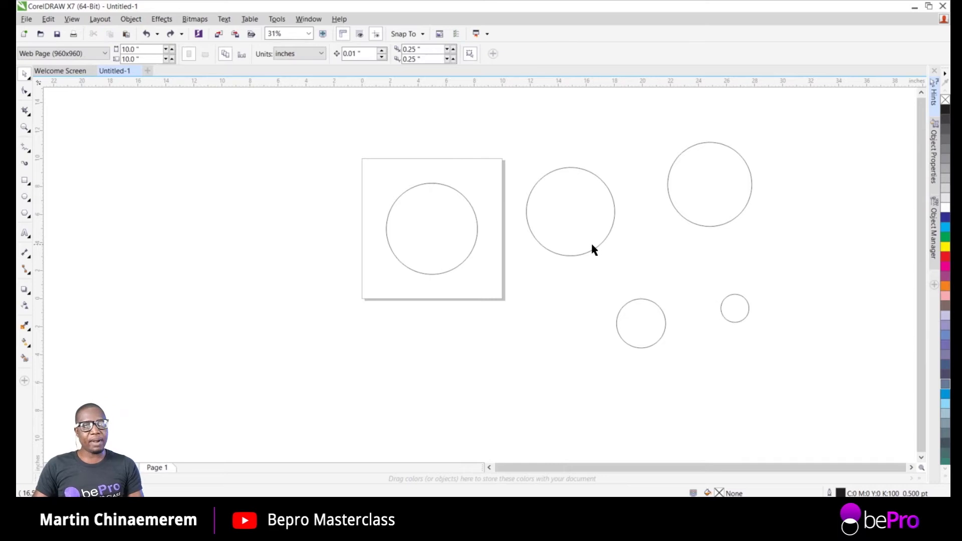
{"action": "left_click", "coordinate": [568, 209]}
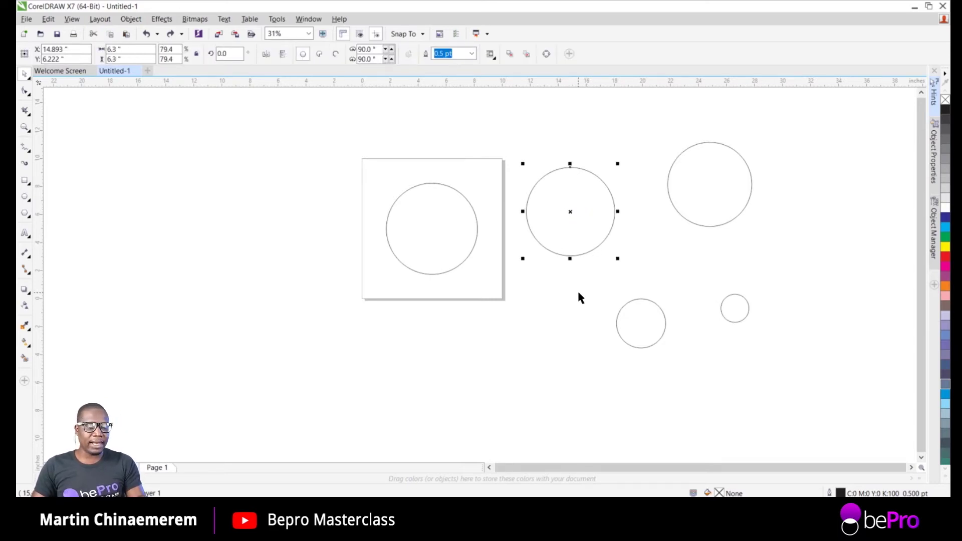
{"action": "left_click", "coordinate": [436, 224], "text": "shift"}
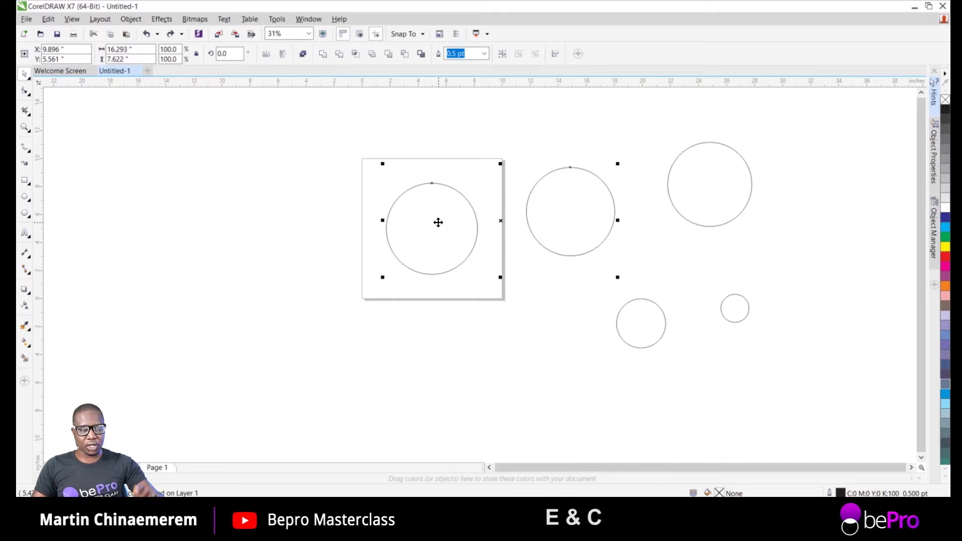
{"action": "key", "text": "e"}
{"action": "key", "text": "c"}
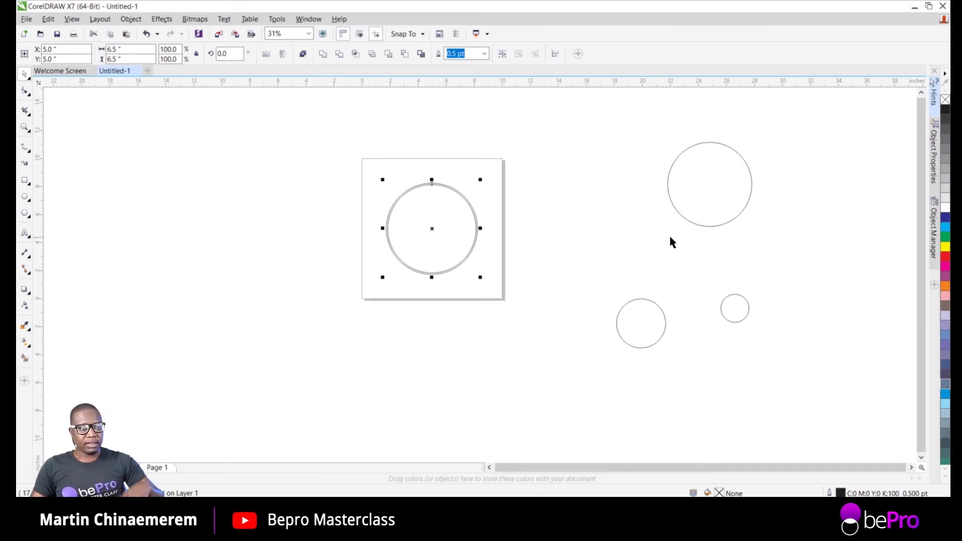
Align the 6-inch circle's center horizontally and vertically with the 6.3-inch circle on the page
{"action": "key", "text": "Escape"}
{"action": "left_click", "coordinate": [694, 183]}
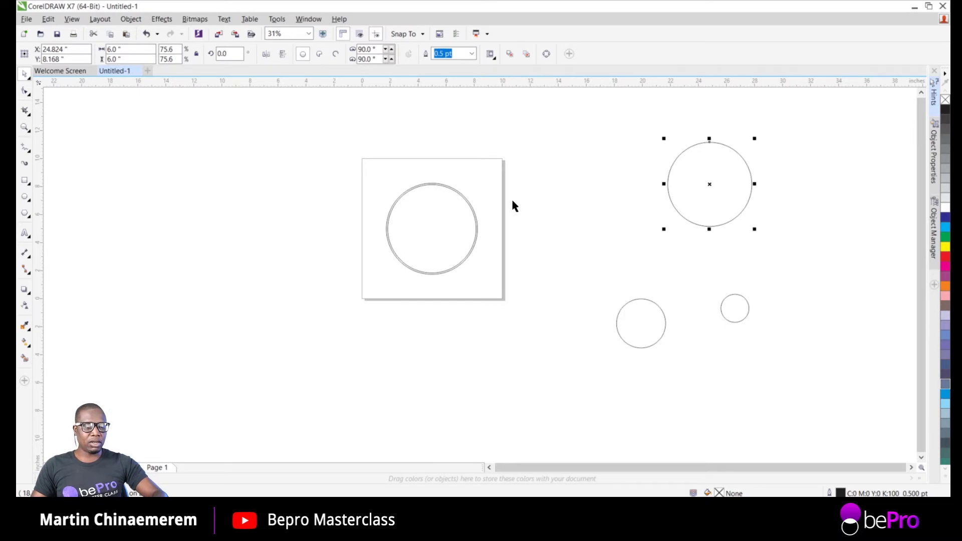
{"action": "left_click", "coordinate": [413, 251], "text": "shift"}
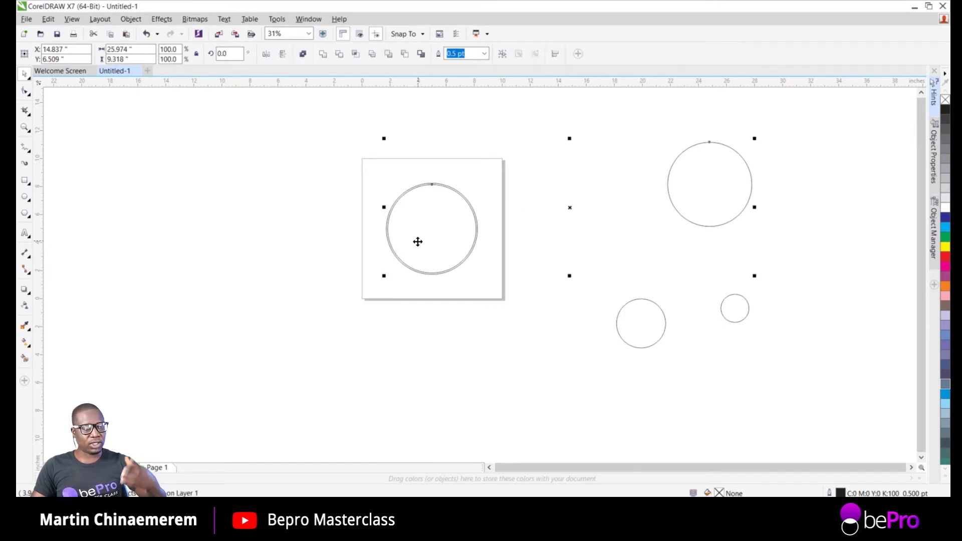
{"action": "key", "text": "c"}
{"action": "key", "text": "e"}
Center the two remaining small circles on the page together with the three larger circles
{"action": "left_click_drag", "start_coordinate": [796, 249], "coordinate": [584, 381]}
{"action": "key", "text": "p"}
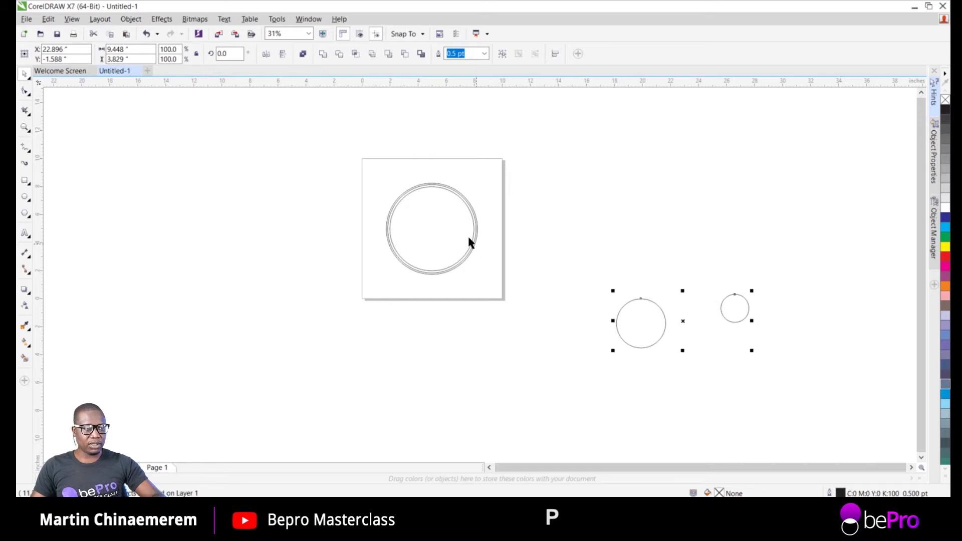
{"action": "left_click_drag", "start_coordinate": [545, 160], "coordinate": [240, 399]}
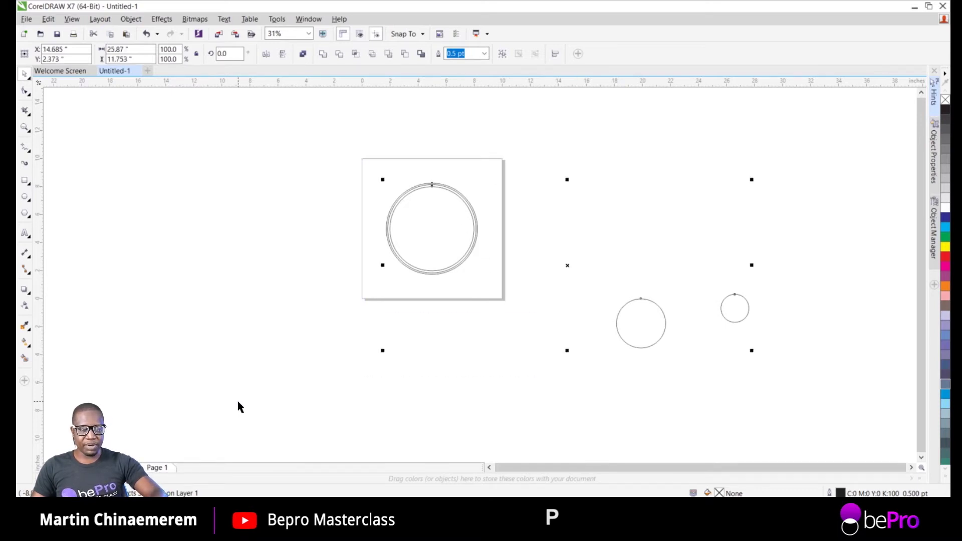
{"action": "key", "text": "p"}
{"action": "left_click", "coordinate": [615, 288]}
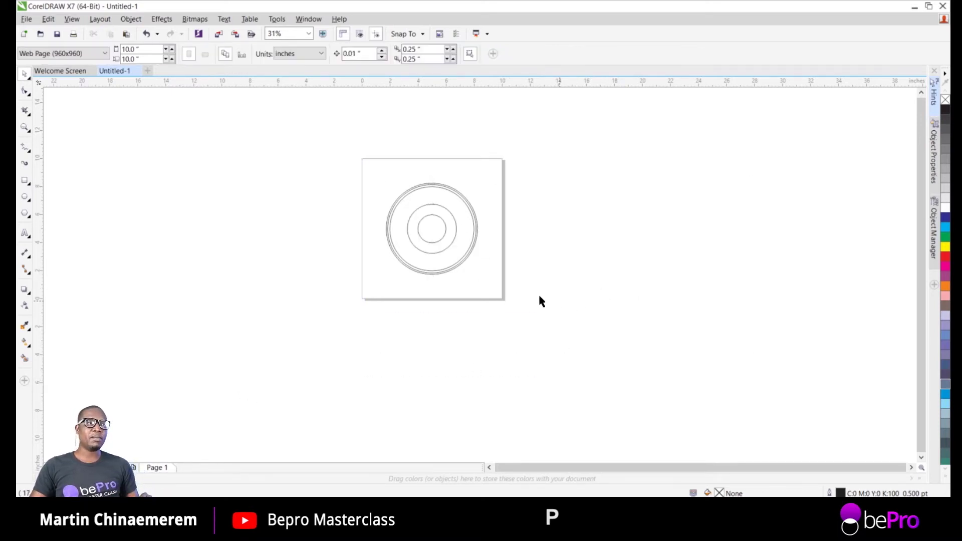
Examine the concentric arrangement up close and check the sizes of the two inner circles
{"action": "scroll", "coordinate": [416, 211], "scroll_direction": "up", "scroll_amount": 4}
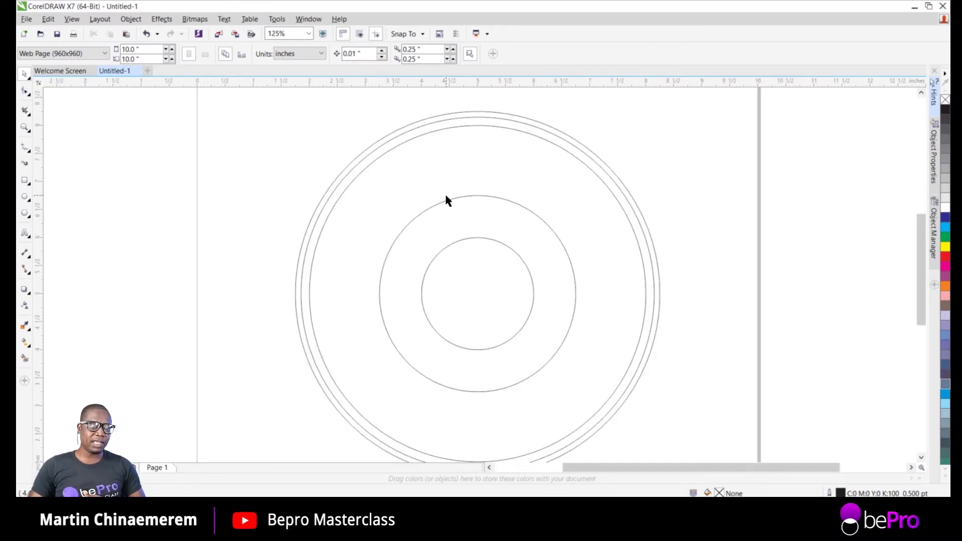
{"action": "left_click", "coordinate": [400, 255]}
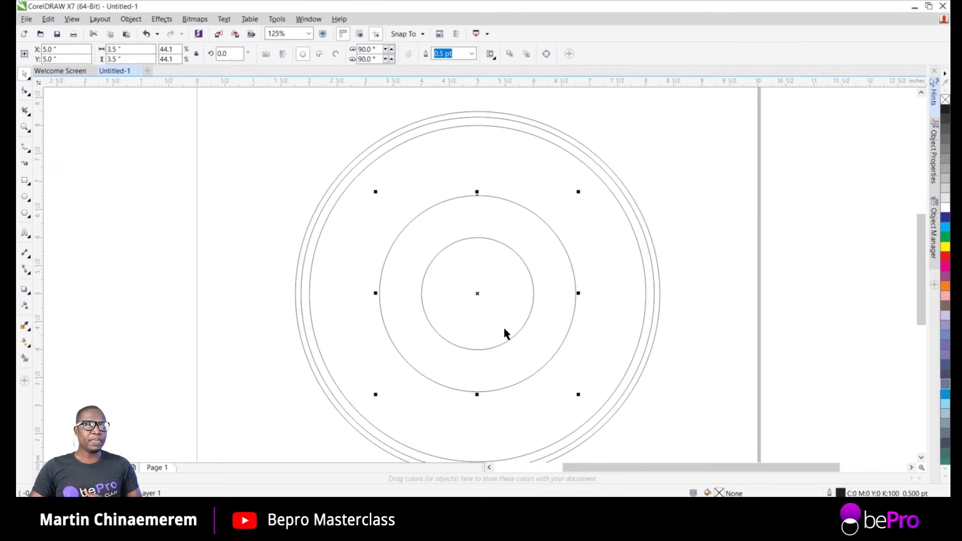
{"action": "left_click", "coordinate": [486, 325]}
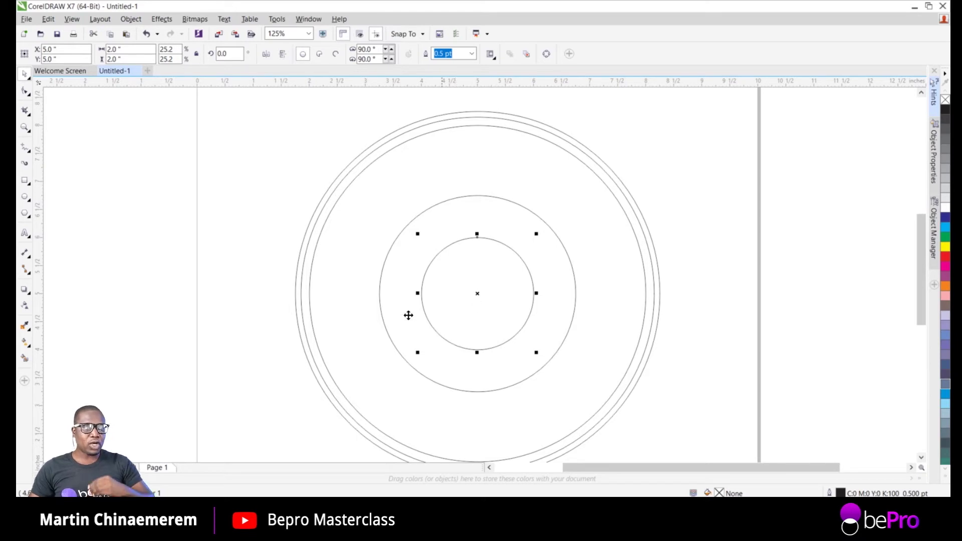
{"action": "left_click", "coordinate": [428, 294]}
{"action": "left_click", "coordinate": [392, 297]}
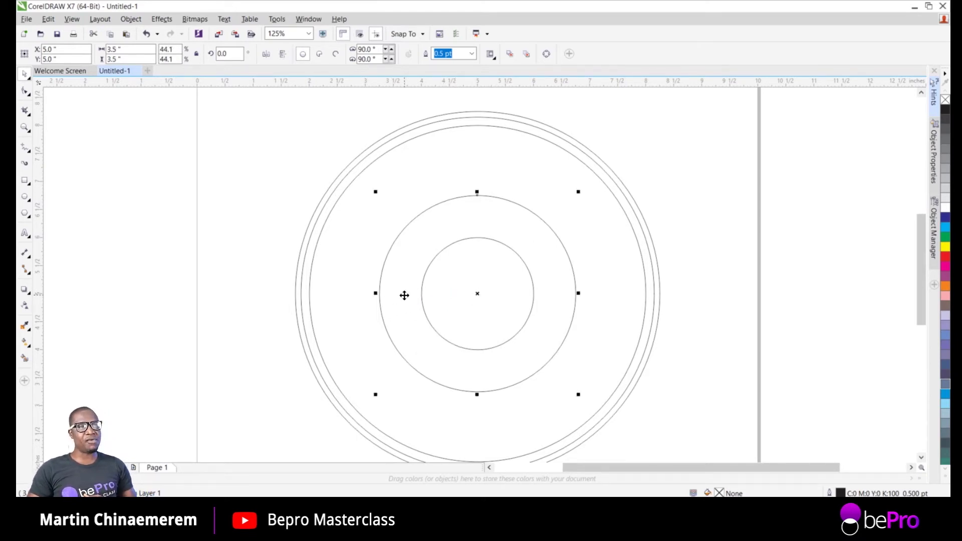
{"action": "scroll", "coordinate": [405, 295], "scroll_direction": "down", "scroll_amount": 2}
{"action": "scroll", "coordinate": [404, 296], "scroll_direction": "down", "scroll_amount": 1}
{"action": "scroll", "coordinate": [426, 307], "scroll_direction": "up", "scroll_amount": 1}
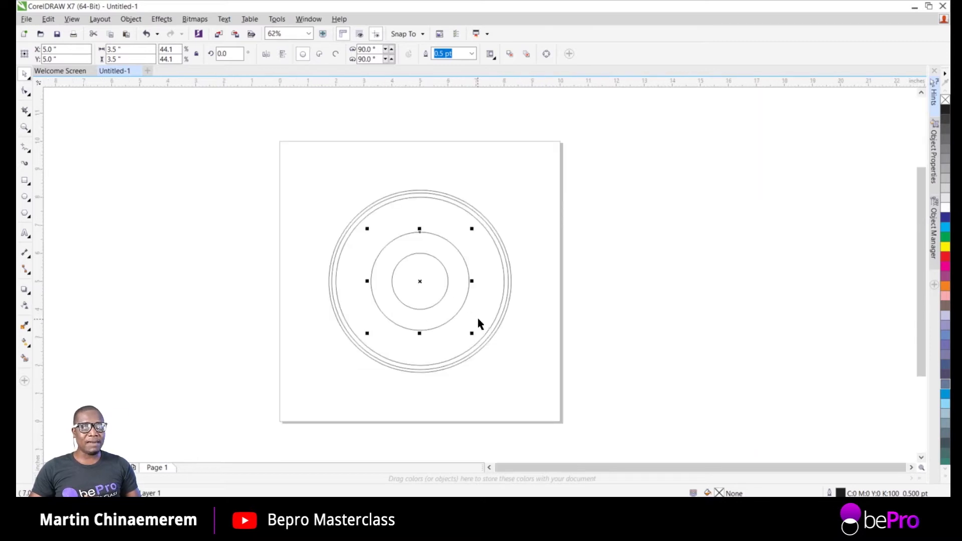
Draw a tall rectangle about 1.7 inches wide and 7 inches high beside the page
{"action": "left_click", "coordinate": [26, 181]}
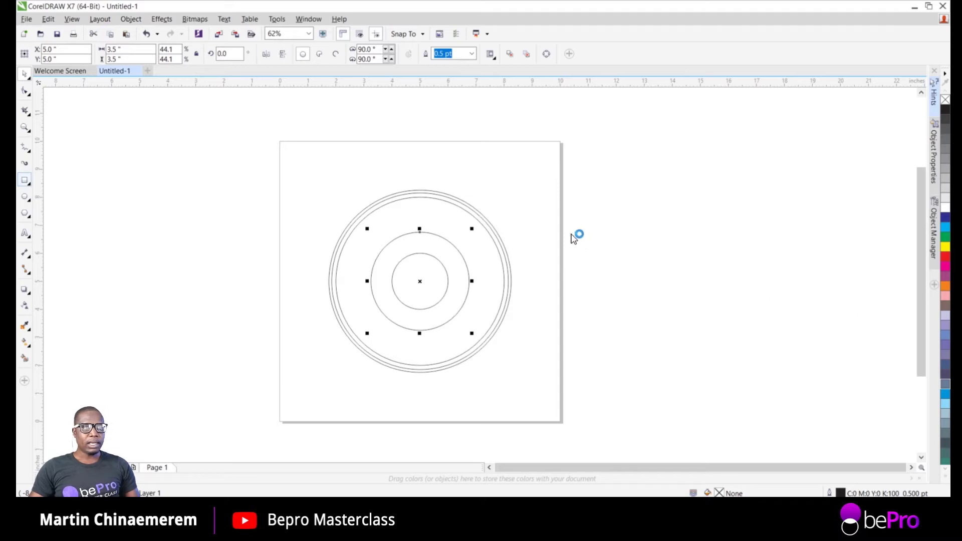
{"action": "mouse_move", "coordinate": [581, 214]}
{"action": "left_mouse_down"}
{"action": "mouse_move", "coordinate": [627, 359]}
{"action": "mouse_move", "coordinate": [631, 412]}
{"action": "left_mouse_up"}
{"action": "left_click", "coordinate": [24, 76]}
Set the rectangle's width to 0.75 inches and its height to 4 inches
{"action": "left_click", "coordinate": [120, 48]}
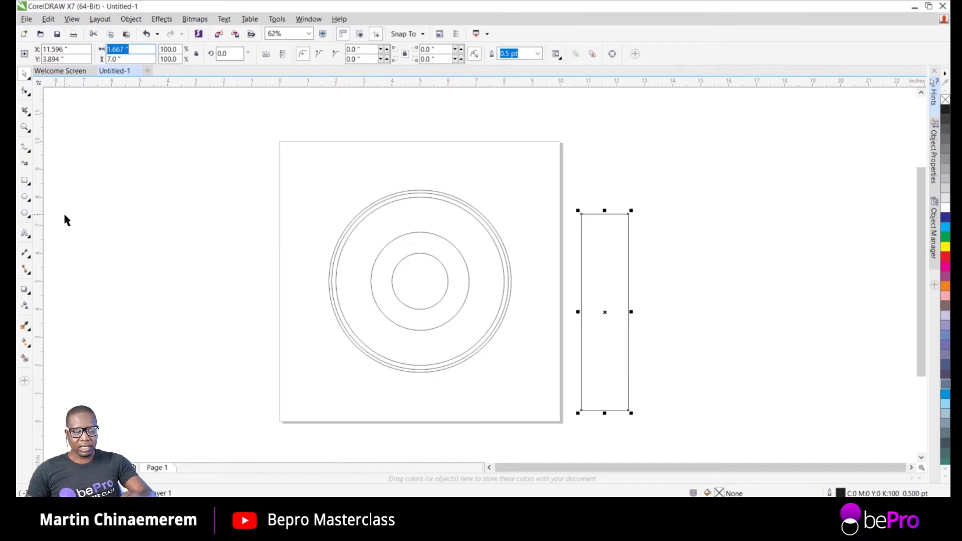
{"action": "type", "text": "0."}
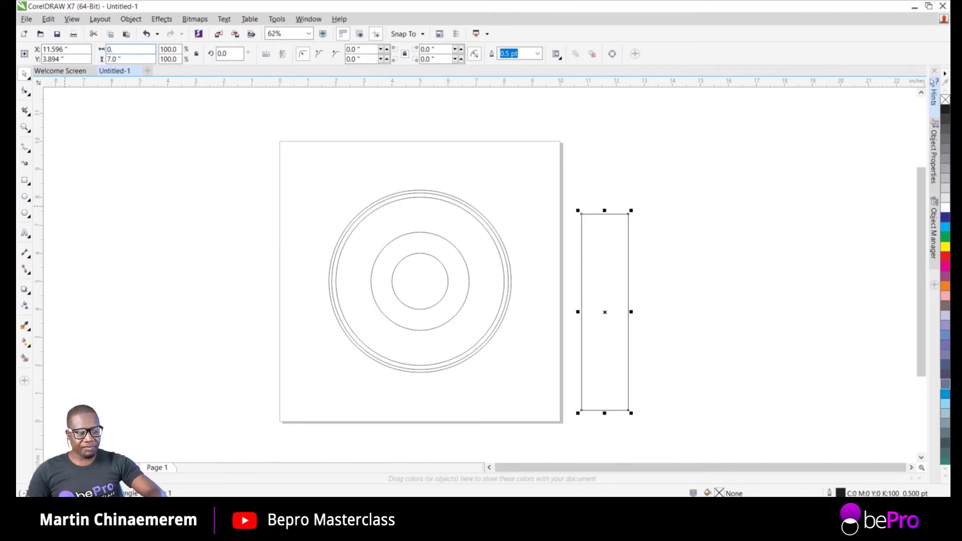
{"action": "type", "text": "75"}
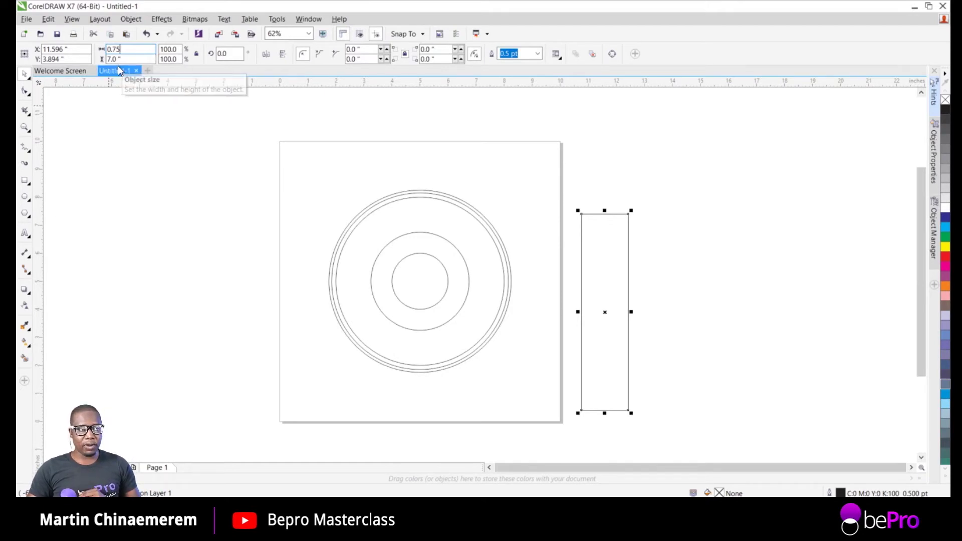
{"action": "double_click", "coordinate": [129, 59]}
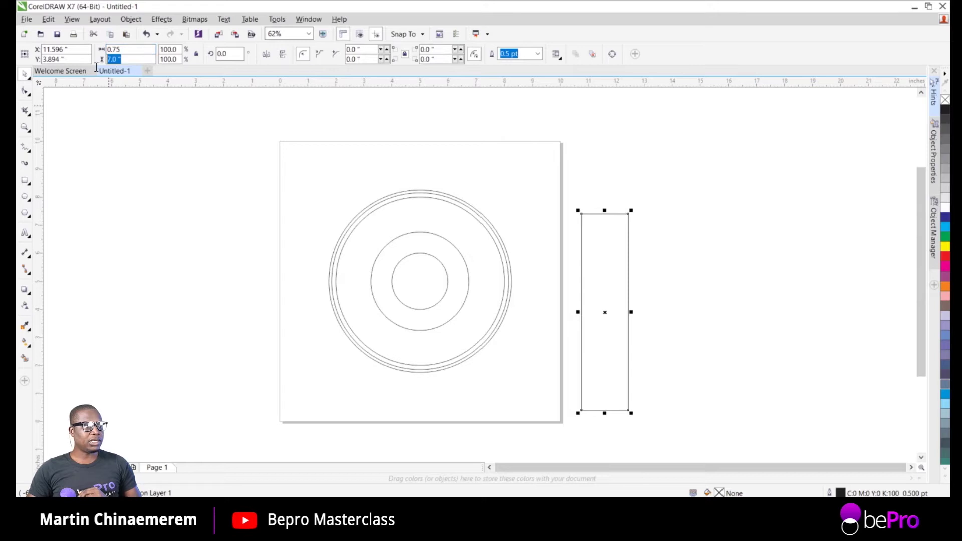
{"action": "type", "text": "4"}
{"action": "key", "text": "Return"}
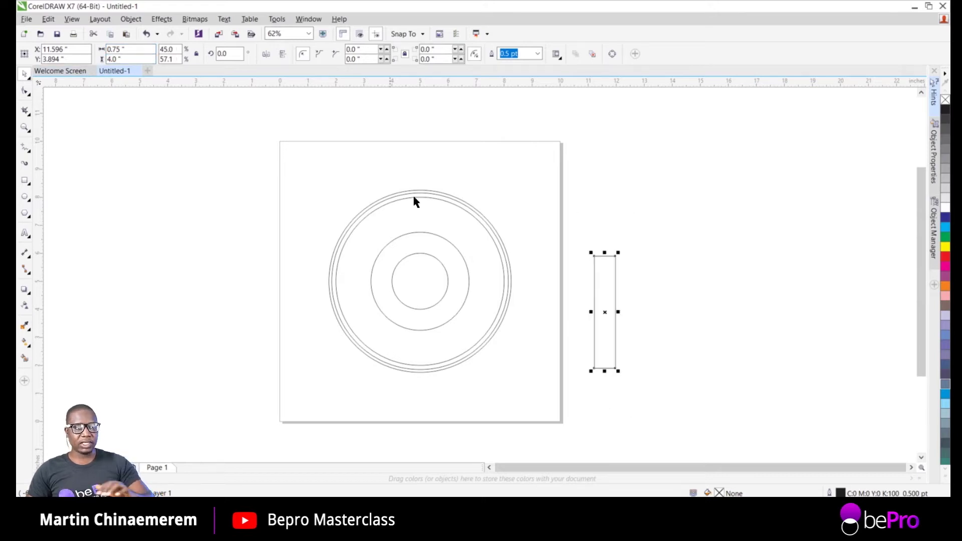
Duplicate the rectangle farther from the page and resize the copy to 0.2 inches wide by 3.4 inches high
{"action": "left_click_drag", "start_coordinate": [596, 294], "coordinate": [650, 266]}
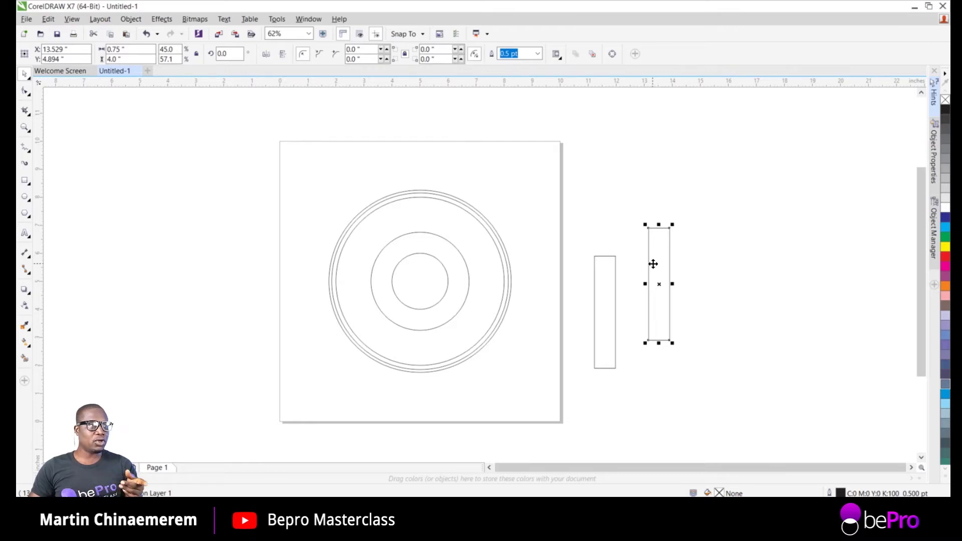
{"action": "left_click", "coordinate": [597, 315]}
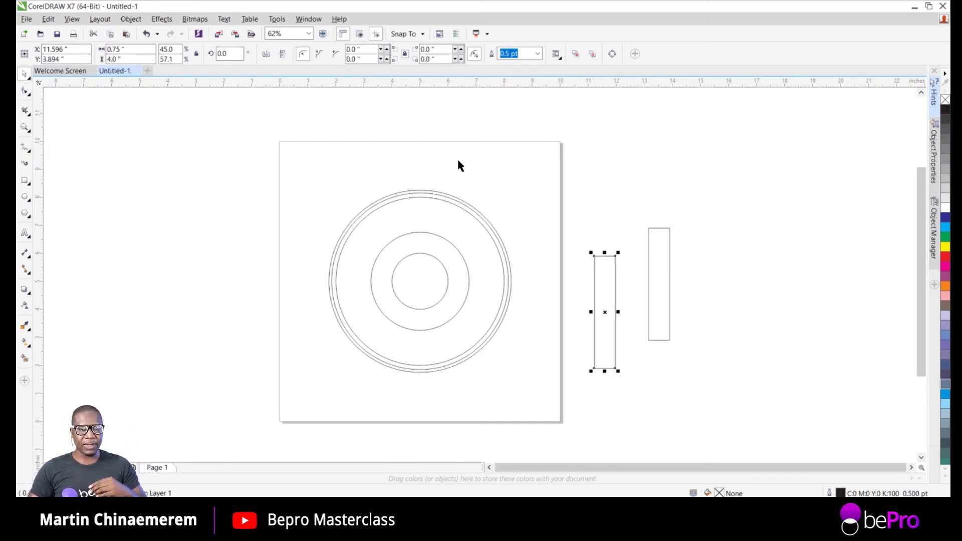
{"action": "left_click", "coordinate": [660, 279]}
{"action": "left_click", "coordinate": [111, 49]}
{"action": "type", "text": ".2"}
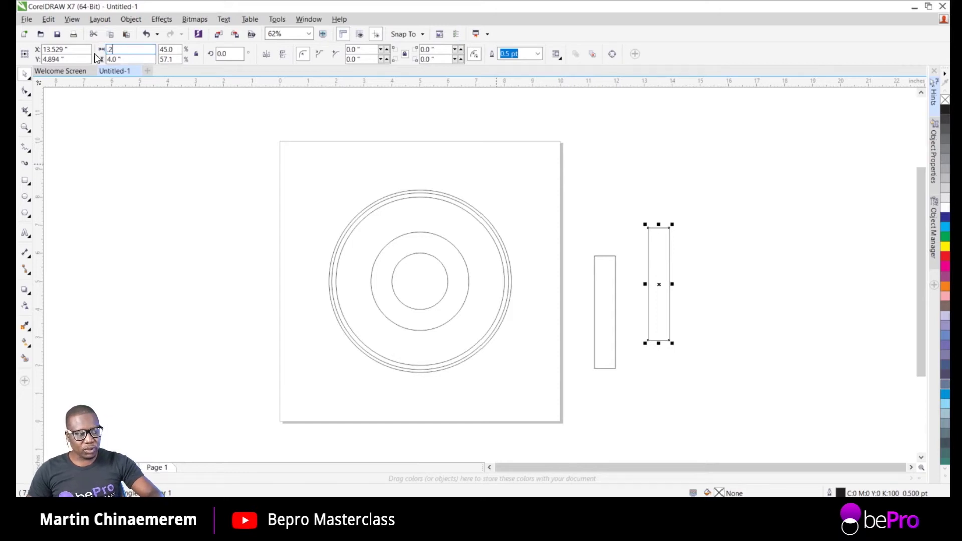
{"action": "left_click", "coordinate": [132, 59]}
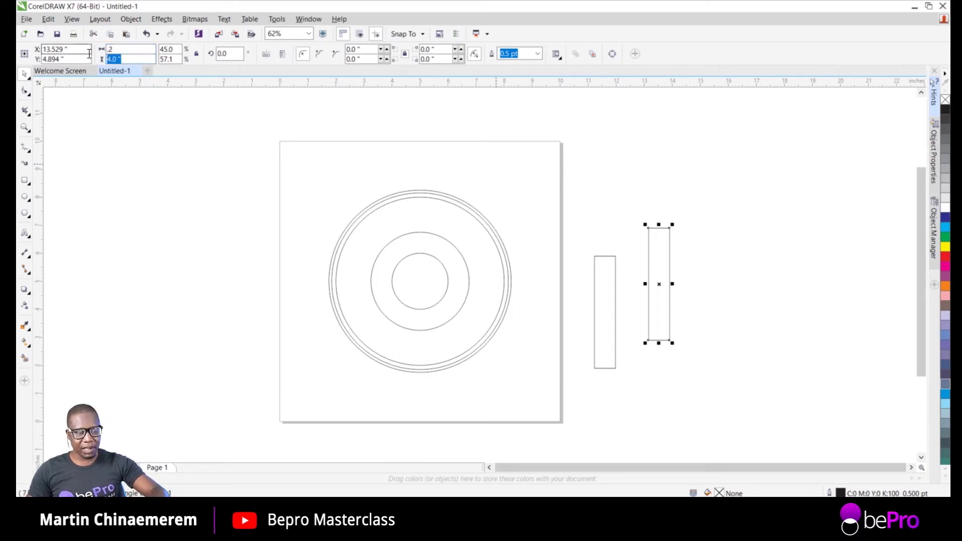
{"action": "type", "text": "3.4"}
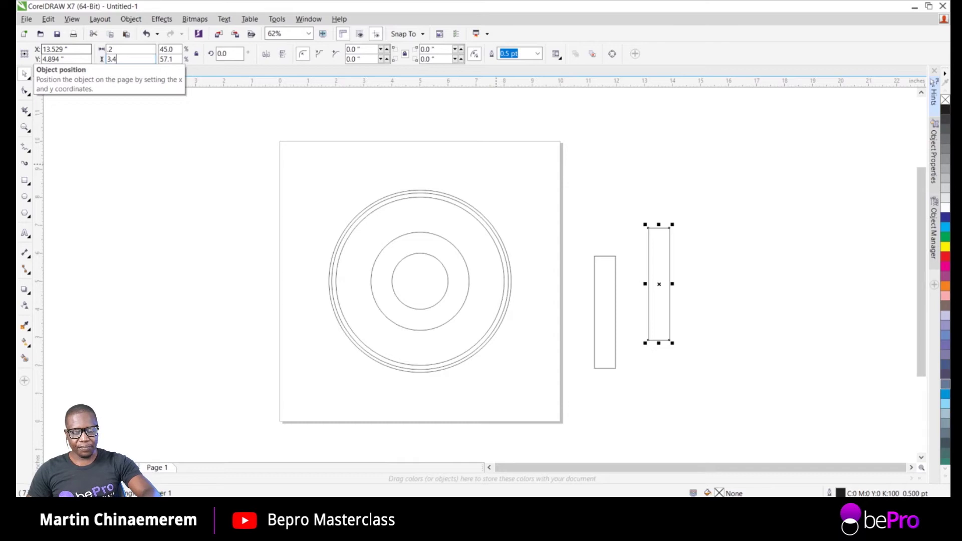
{"action": "key", "text": "Return"}
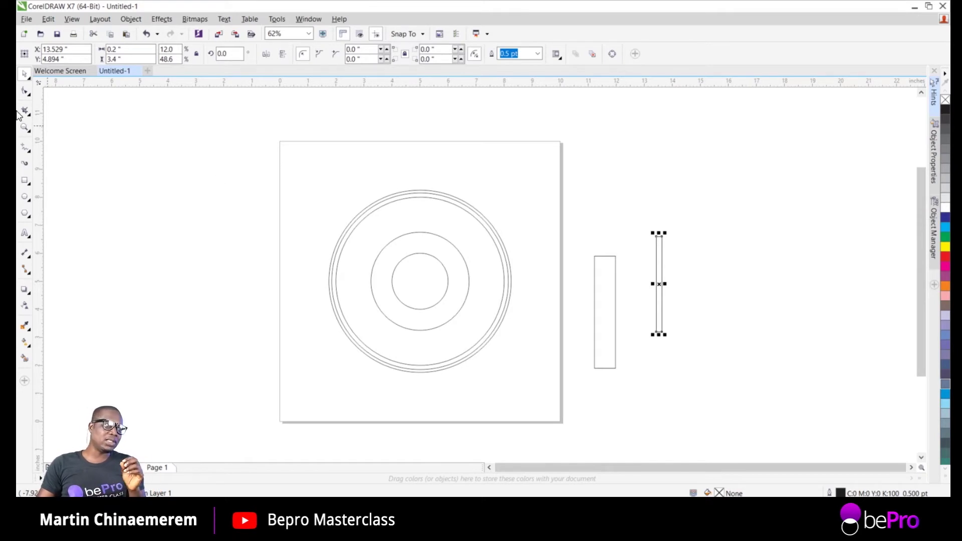
Draw a straight horizontal line about 17.2 inches long across the upper part of the circles with the Freehand tool
{"action": "left_click", "coordinate": [21, 150]}
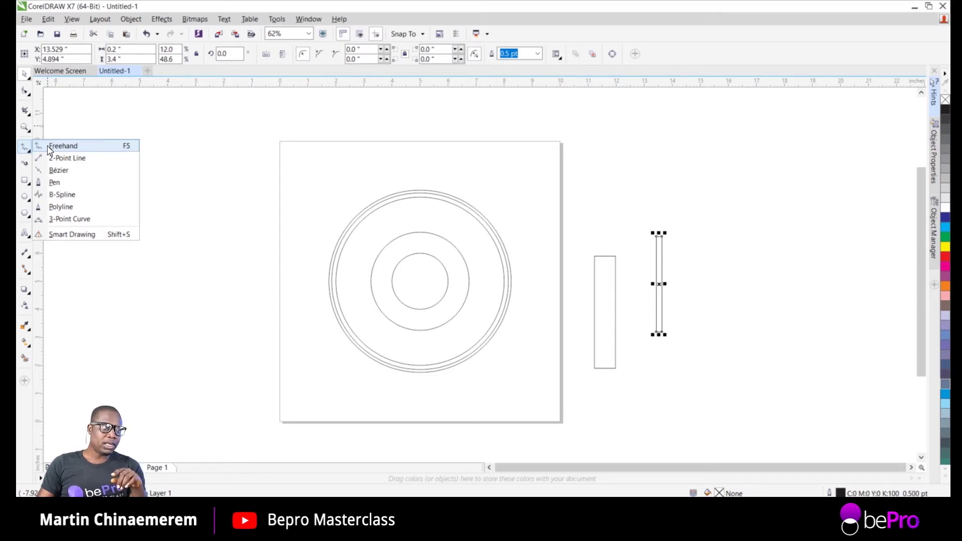
{"action": "left_click", "coordinate": [48, 146]}
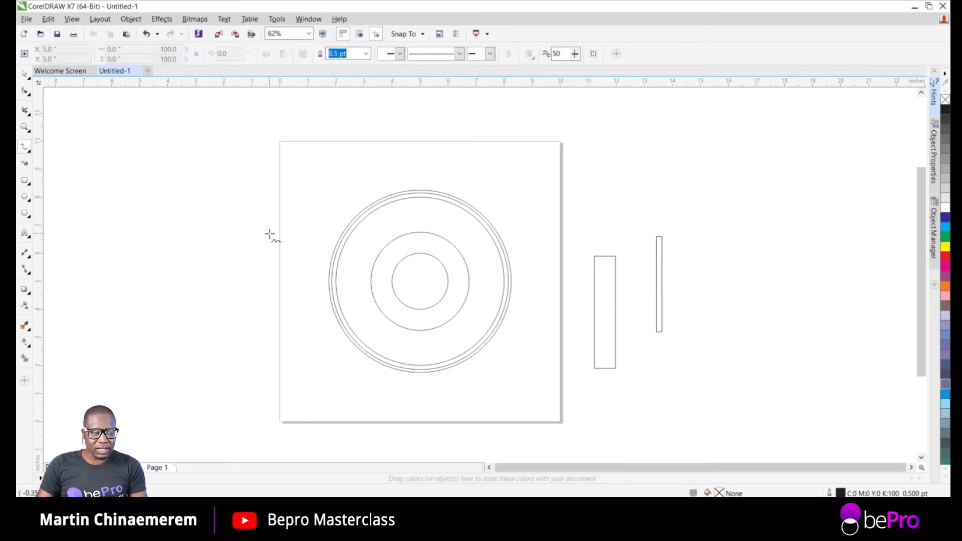
{"action": "left_click", "coordinate": [257, 210]}
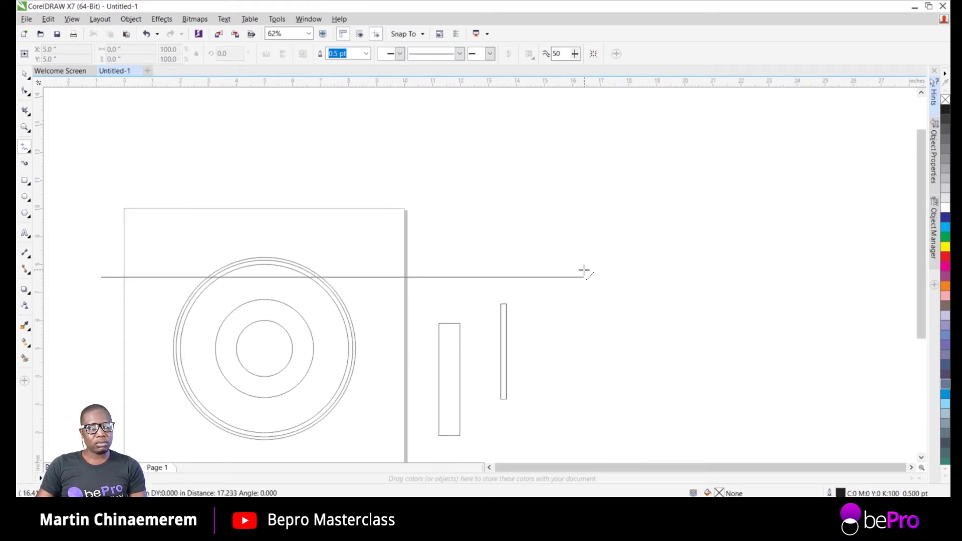
{"action": "left_click", "coordinate": [584, 270]}
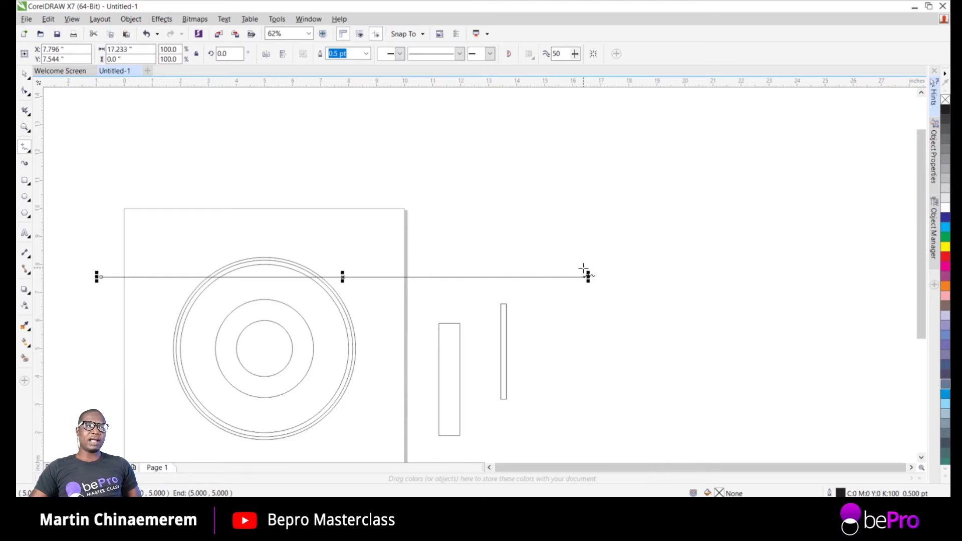
{"action": "left_click", "coordinate": [25, 75]}
{"action": "left_click", "coordinate": [391, 314]}
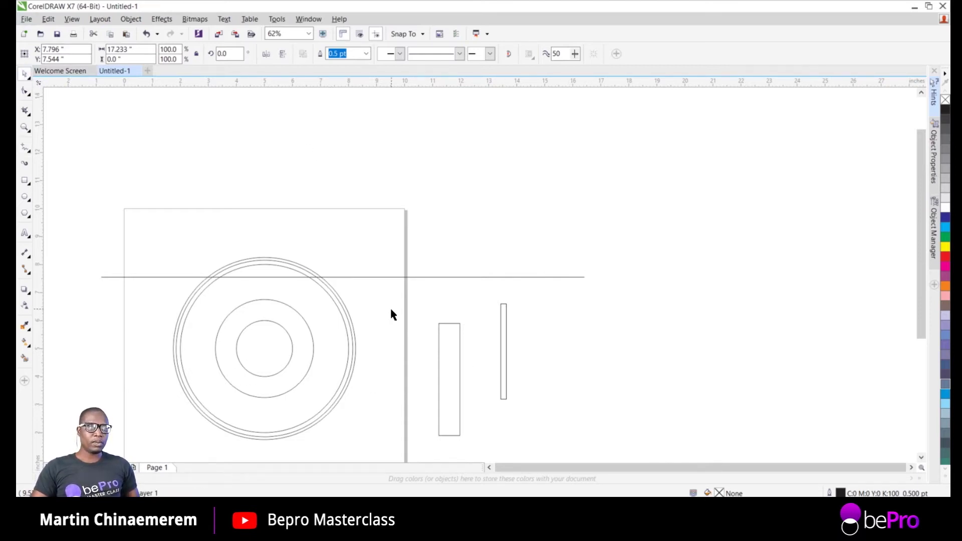
Align the horizontal line's center horizontally and vertically with the 3.5-inch circle so it crosses the shared center
{"action": "left_click", "coordinate": [362, 277]}
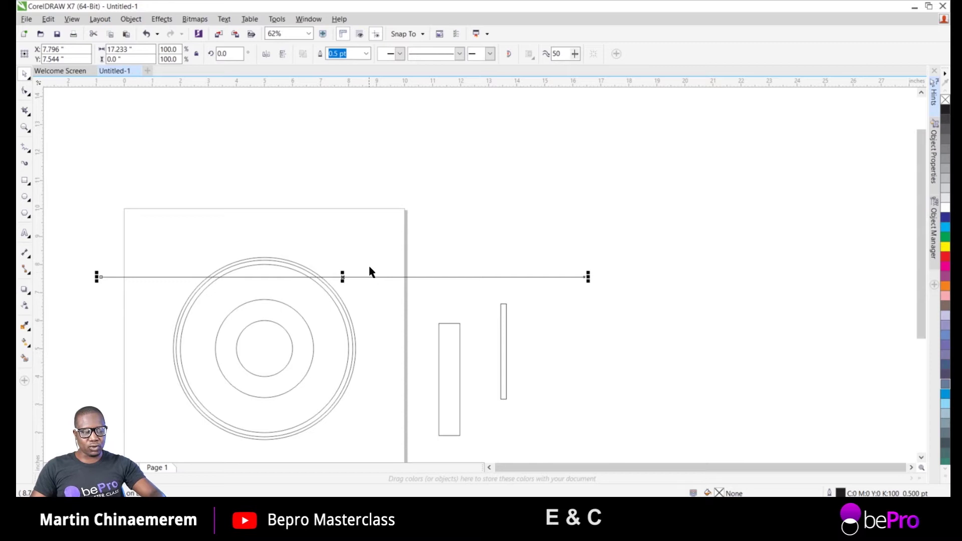
{"action": "left_click", "coordinate": [230, 345], "text": "shift"}
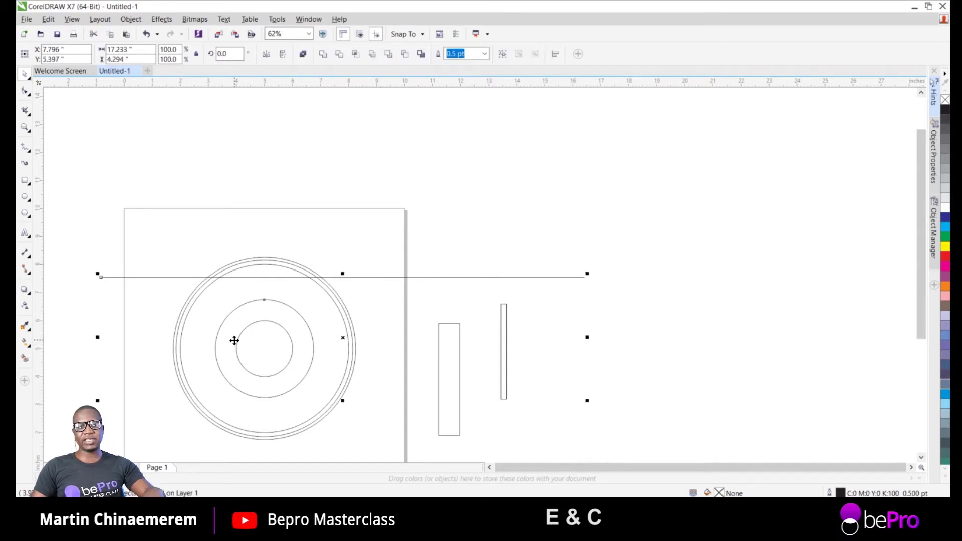
{"action": "key", "text": "e"}
{"action": "key", "text": "c"}
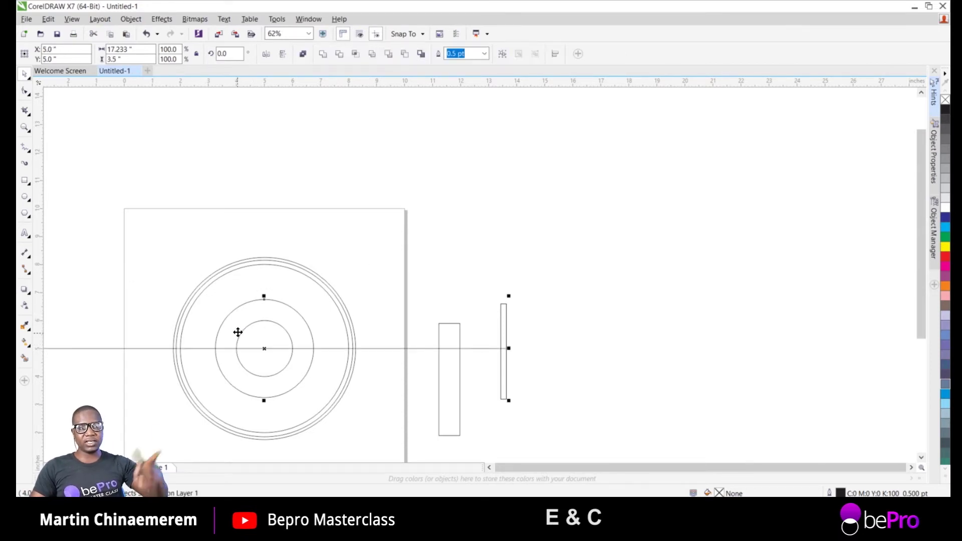
{"action": "left_click", "coordinate": [448, 281]}
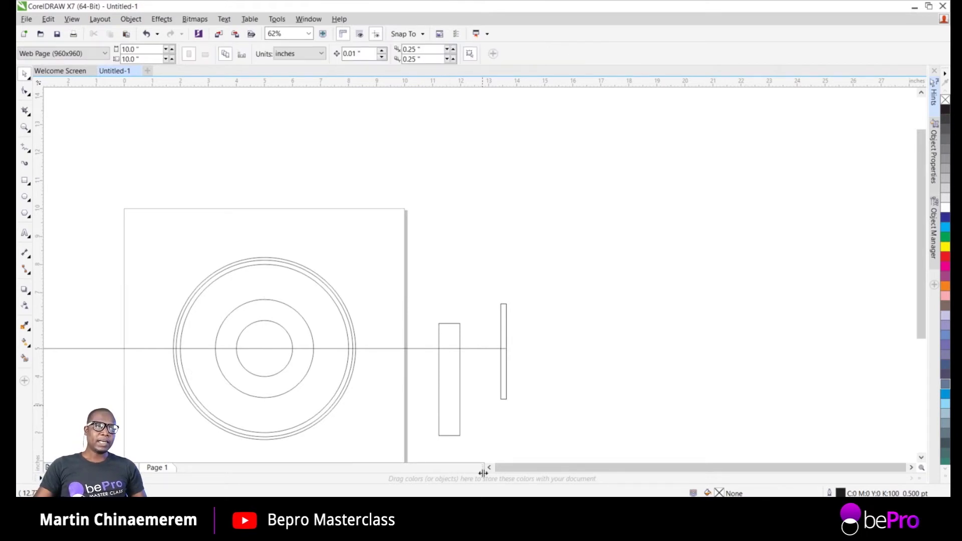
{"action": "left_click", "coordinate": [455, 376]}
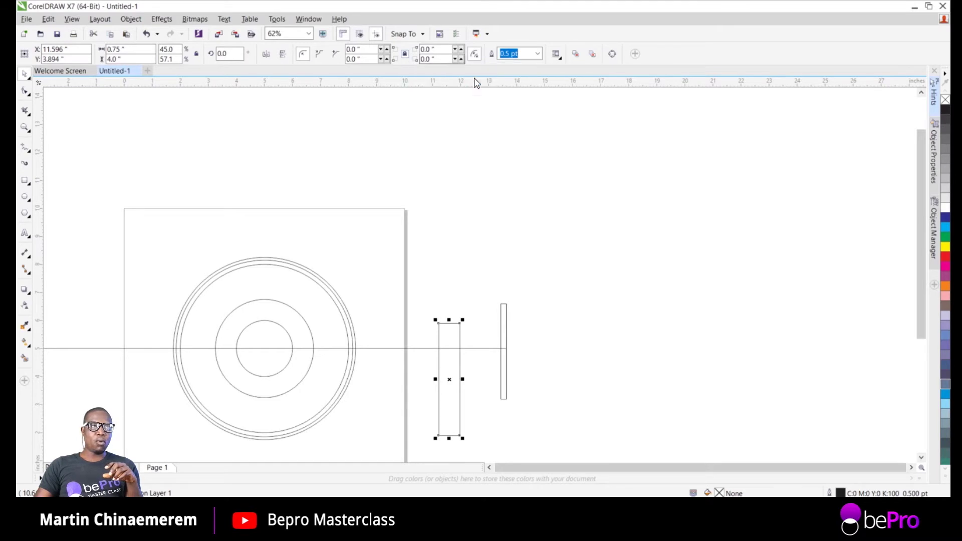
{"action": "left_click", "coordinate": [431, 59]}
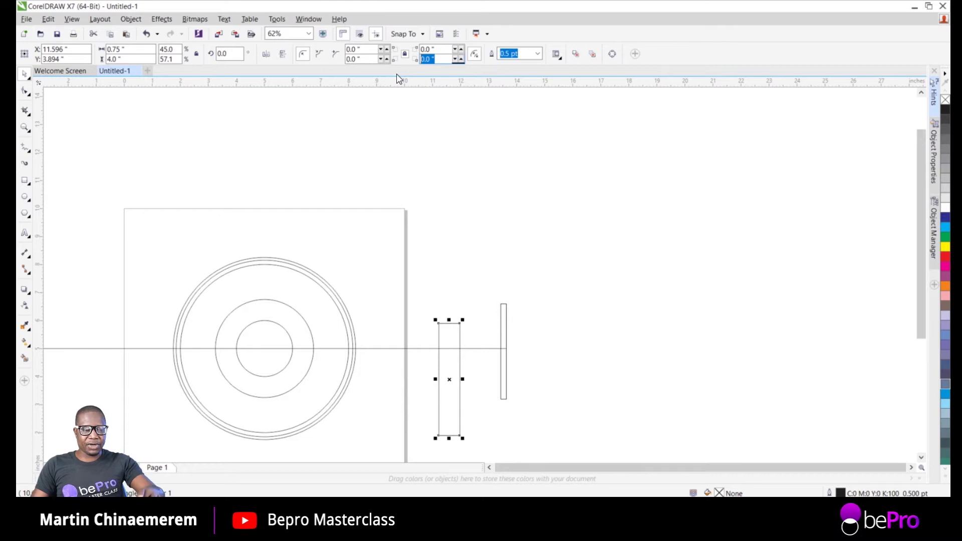
{"action": "type", "text": "25"}
{"action": "key", "text": "Return"}
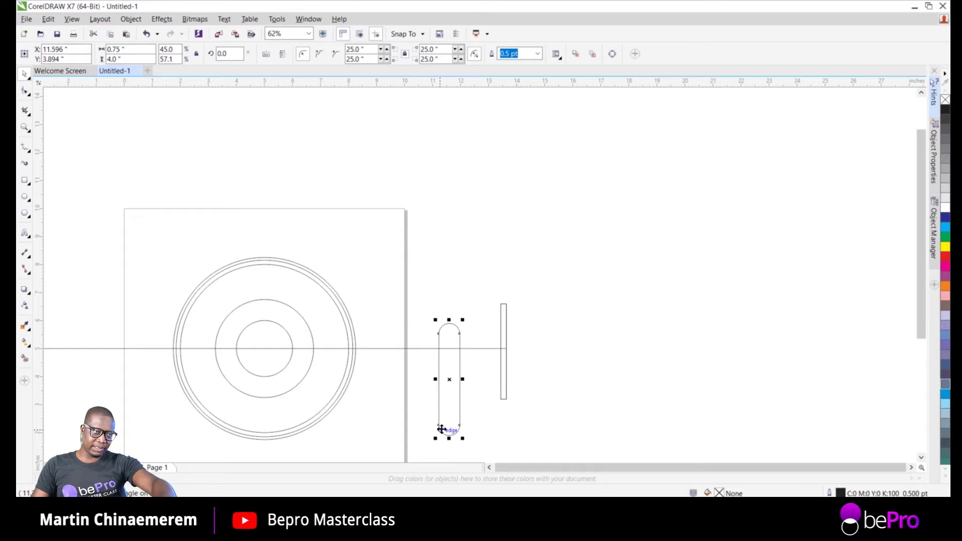
{"action": "key", "text": "ctrl+z"}
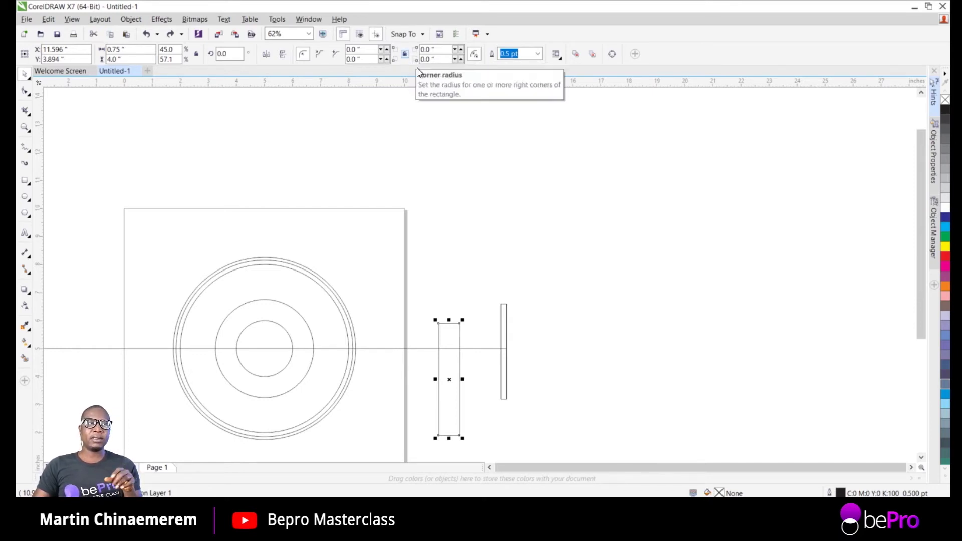
Unlink the corner radii of the 0.75-inch-wide rectangle and round only its lower-right corner by 0.25 inches, increased to 0.5 inches
{"action": "left_click_drag", "start_coordinate": [439, 59], "coordinate": [421, 59]}
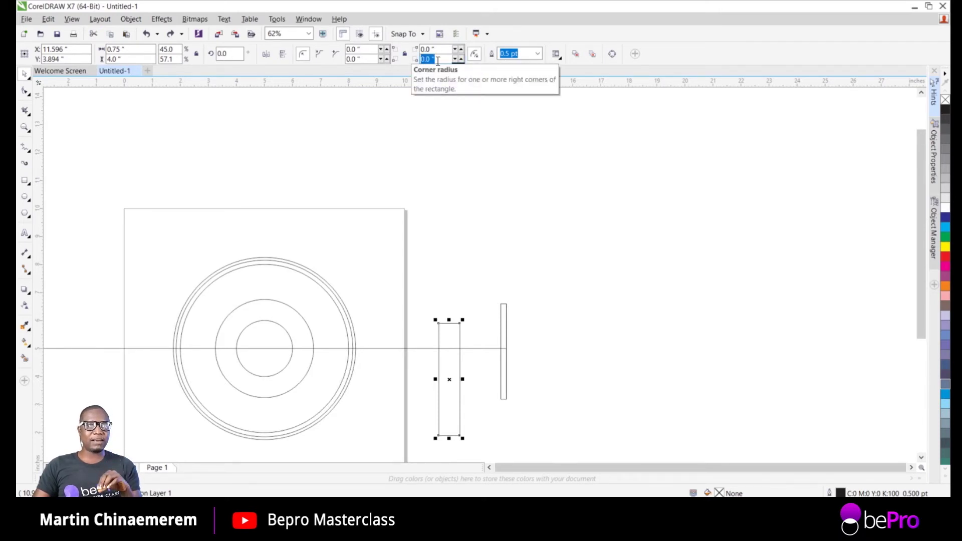
{"action": "type", "text": ".25"}
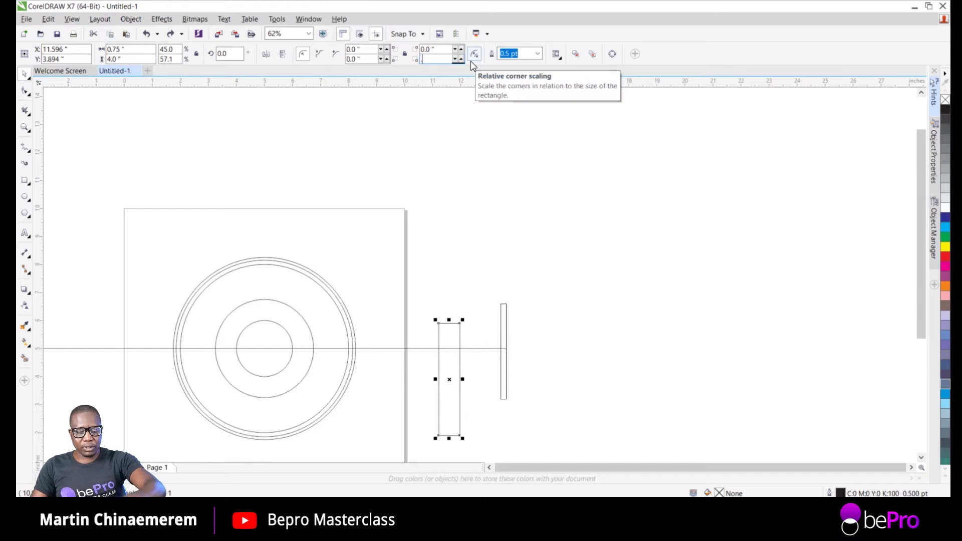
{"action": "key", "text": "Return"}
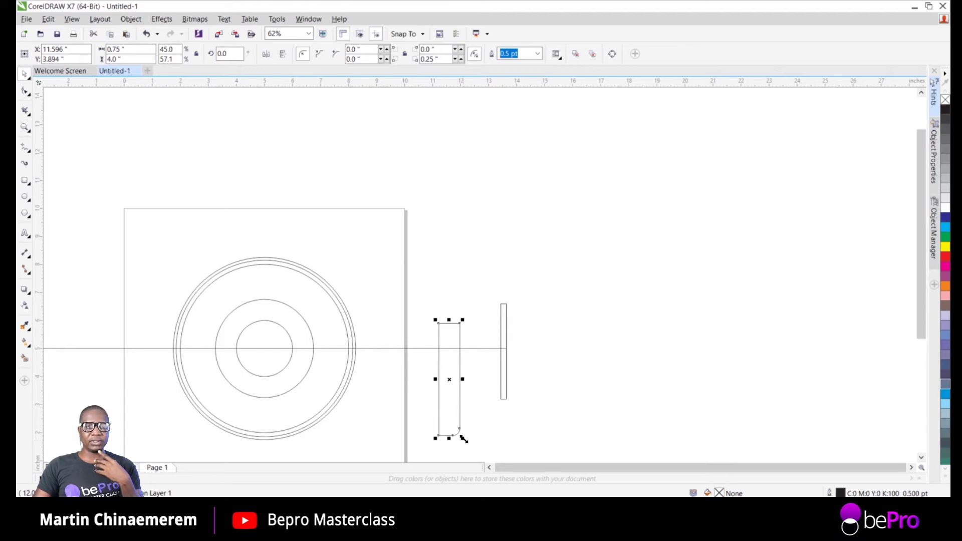
{"action": "double_click", "coordinate": [429, 60]}
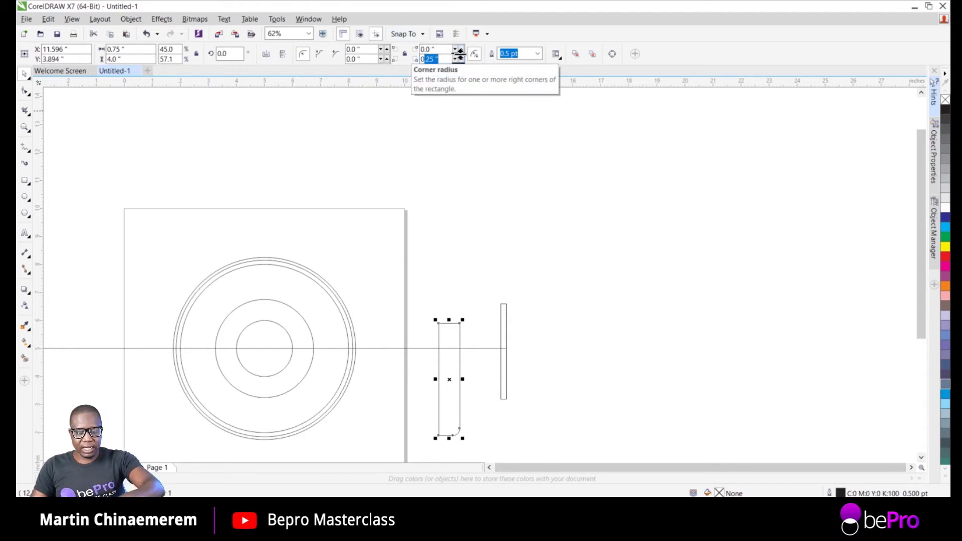
{"action": "key", "text": "BackSpace"}
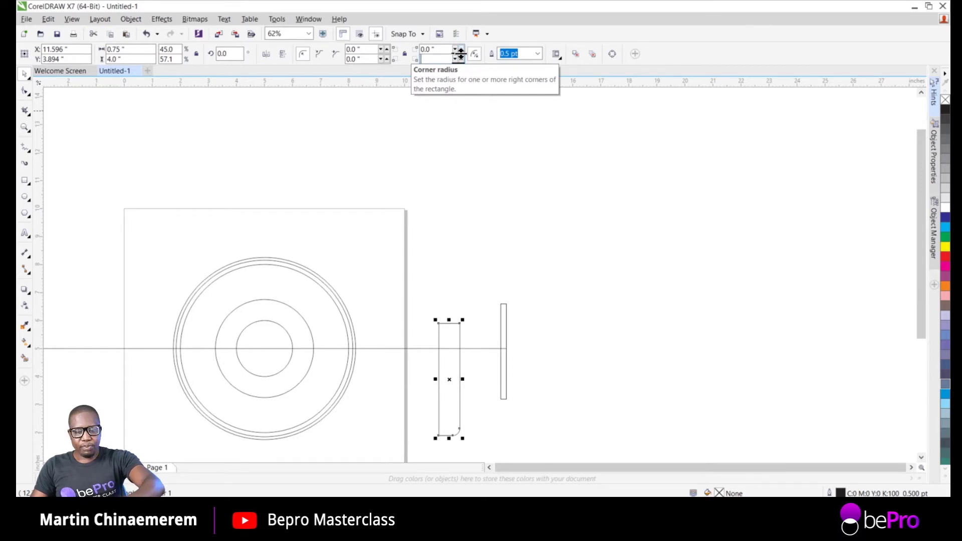
{"action": "type", "text": "0.5"}
{"action": "key", "text": "Return"}
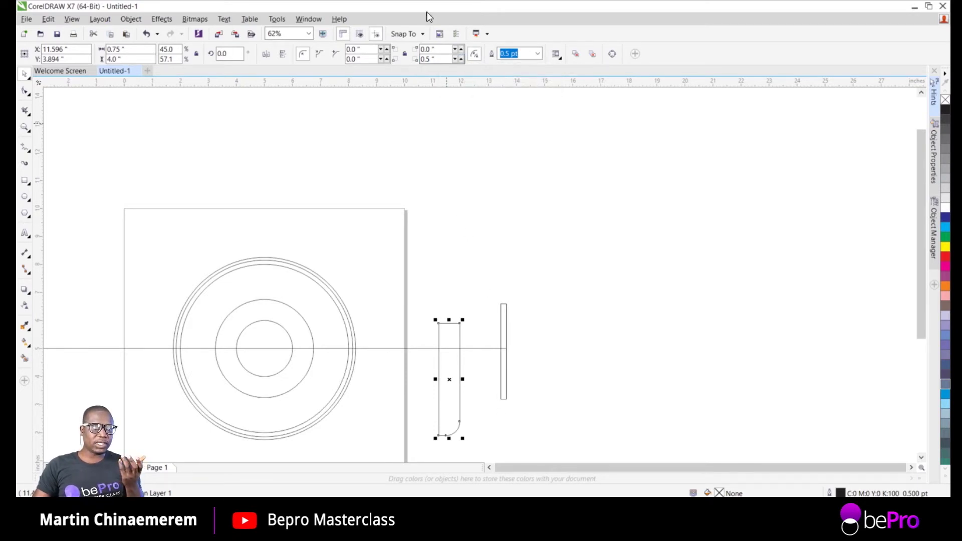
Increase the wider rectangle's lower-right corner radius to 0.75 inches so the curve spans its full width
{"action": "left_click", "coordinate": [461, 61]}
{"action": "left_click", "coordinate": [461, 61]}
{"action": "left_click", "coordinate": [461, 61]}
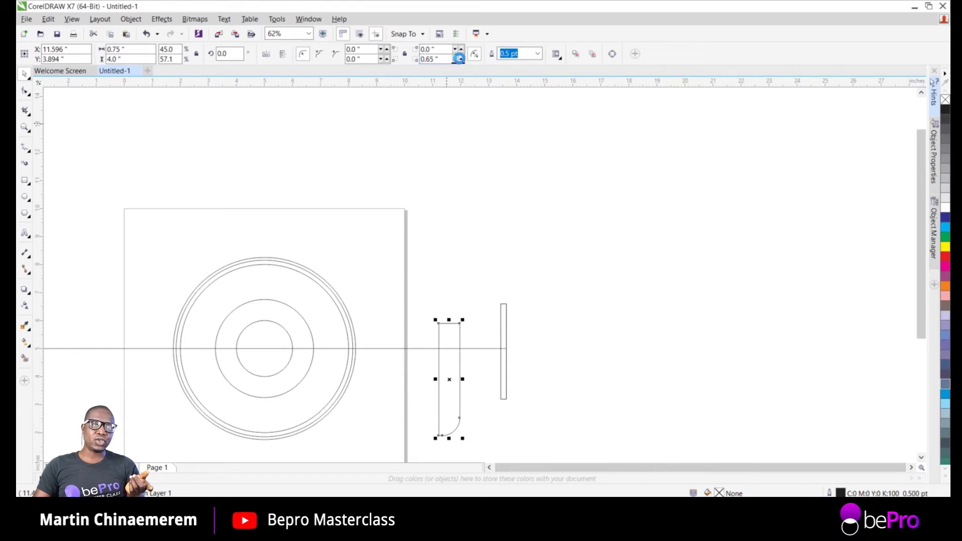
{"action": "left_click", "coordinate": [461, 62]}
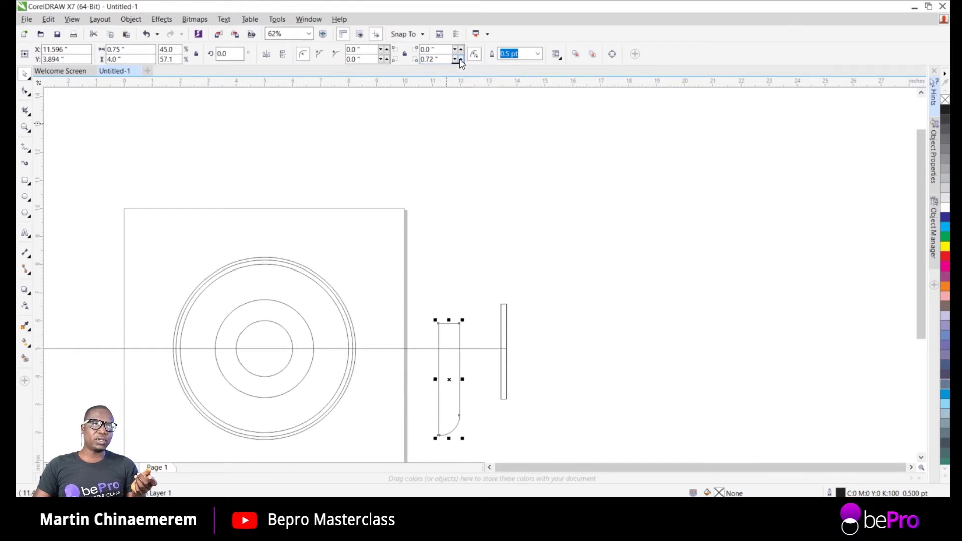
{"action": "left_click", "coordinate": [461, 61]}
{"action": "left_click", "coordinate": [461, 61]}
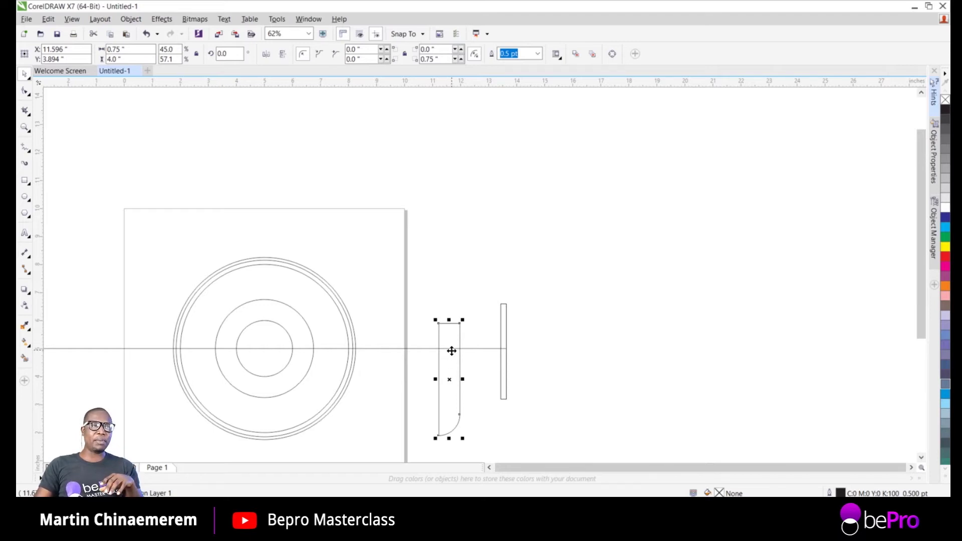
Move the wider rectangle up beside the page's upper-right corner and the narrow rectangle farther out, both clear of the horizontal line
{"action": "left_click_drag", "start_coordinate": [455, 380], "coordinate": [438, 234]}
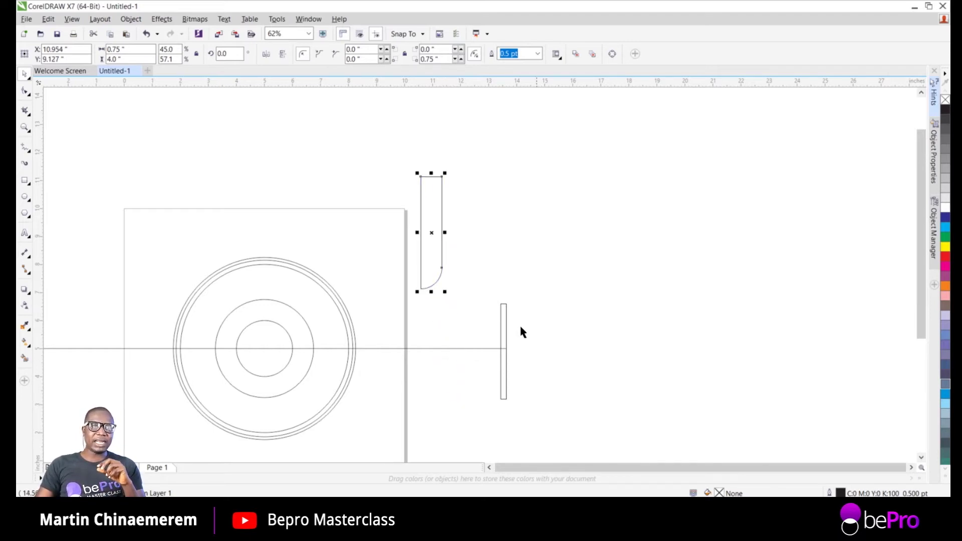
{"action": "left_click_drag", "start_coordinate": [516, 324], "coordinate": [564, 275]}
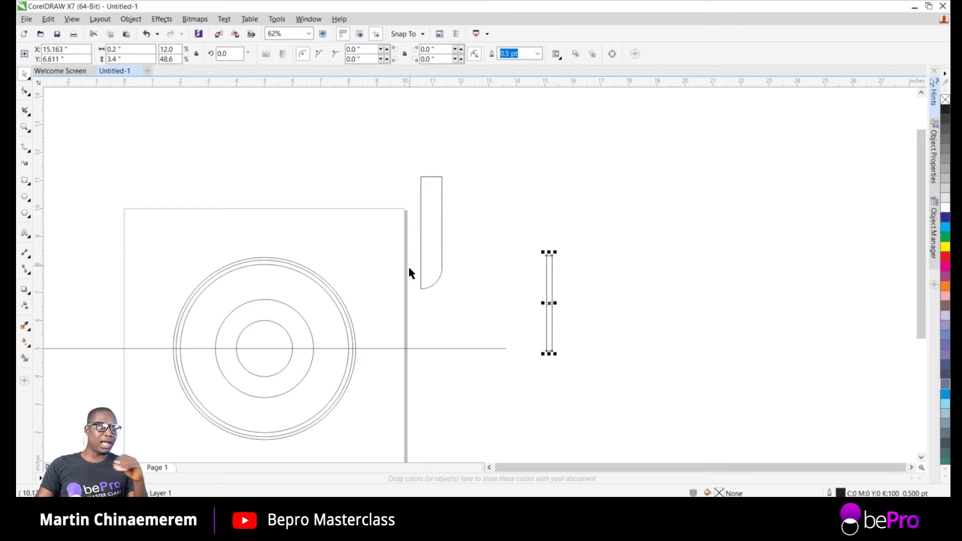
{"action": "left_click", "coordinate": [274, 313]}
Align the left edge of the wider rounded rectangle with the left edge of the 3.5-inch circle
{"action": "left_click", "coordinate": [432, 235]}
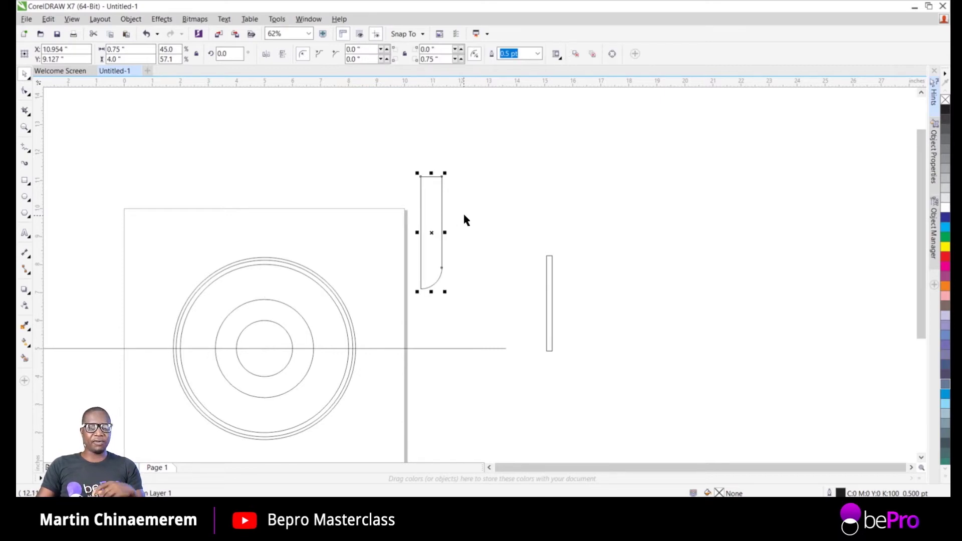
{"action": "left_click", "coordinate": [265, 301], "text": "shift"}
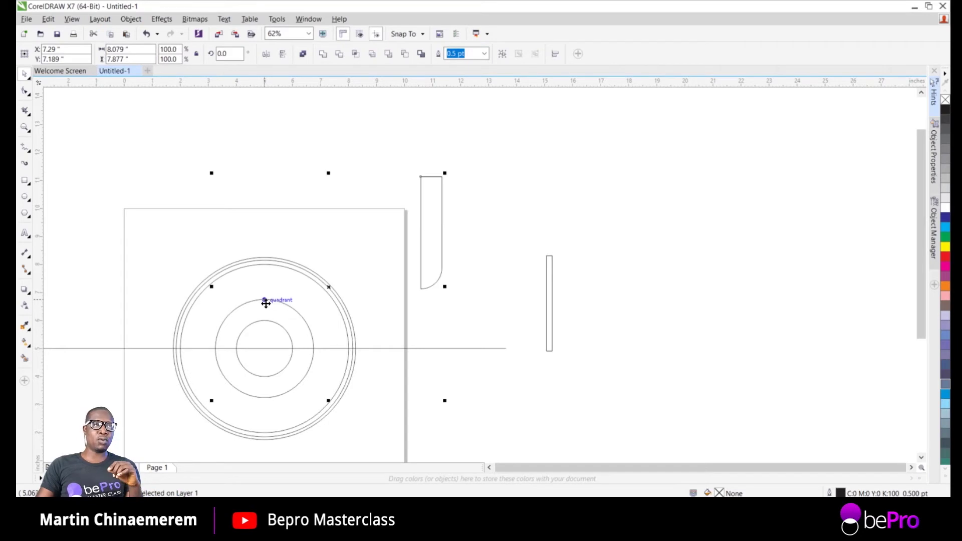
{"action": "key", "text": "l"}
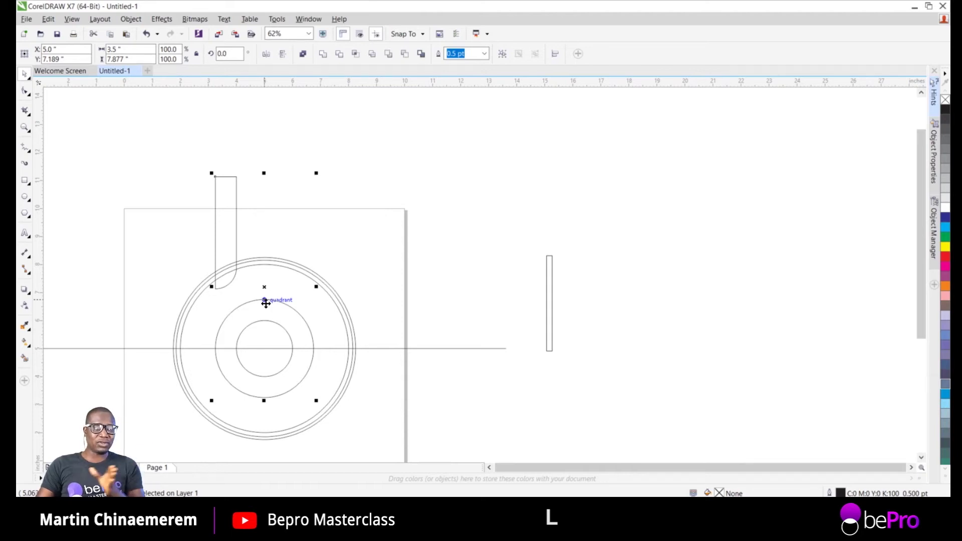
{"action": "left_click", "coordinate": [424, 214]}
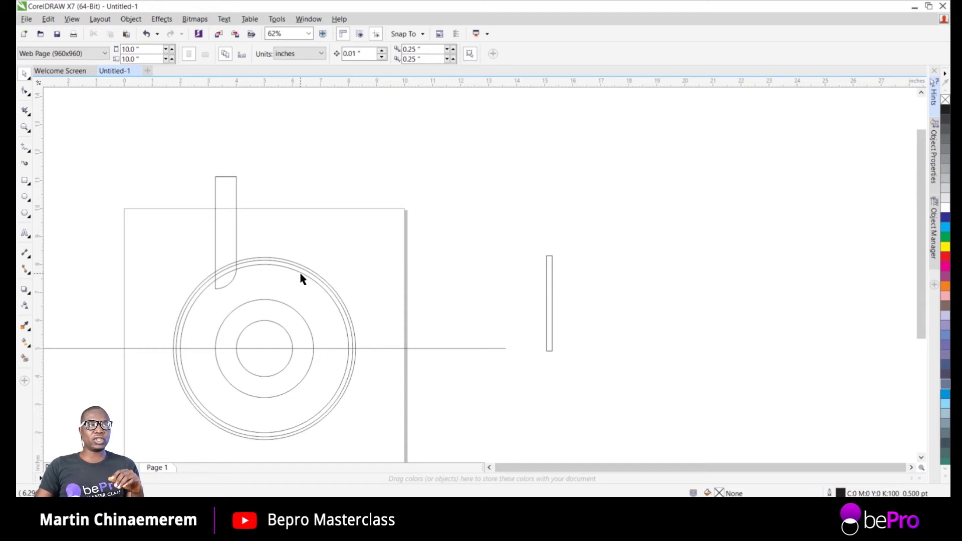
Align the top edge of the wider rounded rectangle with the horizontal line through the circles' center
{"action": "left_click", "coordinate": [225, 205]}
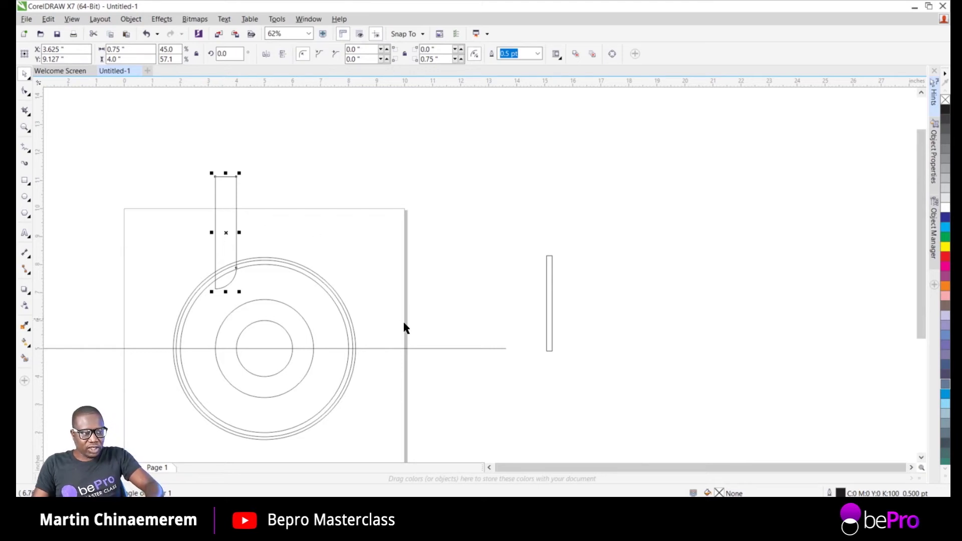
{"action": "left_click", "coordinate": [386, 348], "text": "shift"}
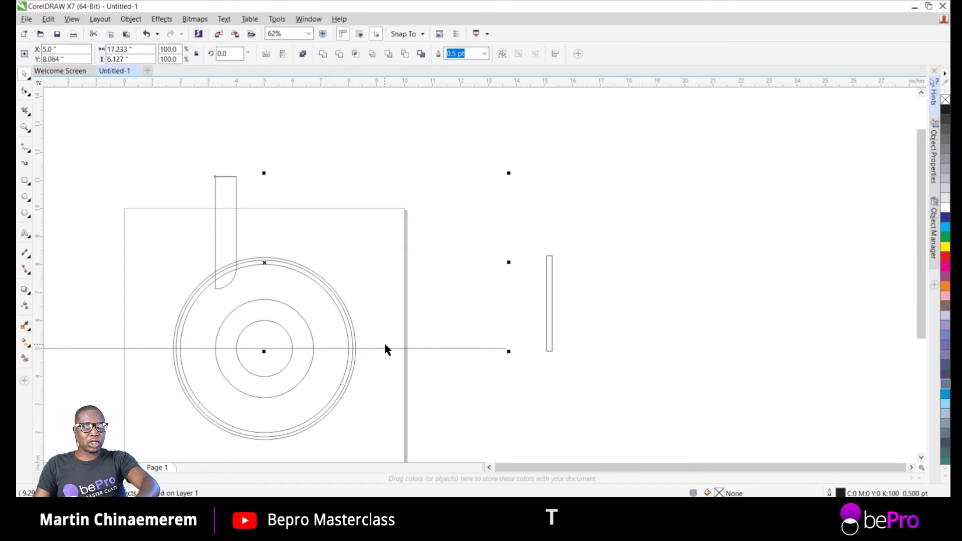
{"action": "key", "text": "t"}
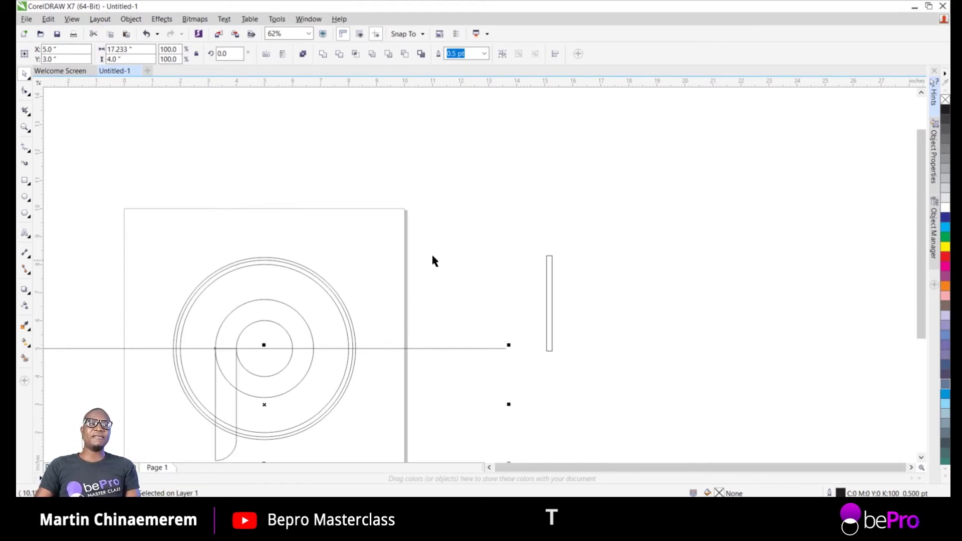
{"action": "left_click", "coordinate": [515, 279]}
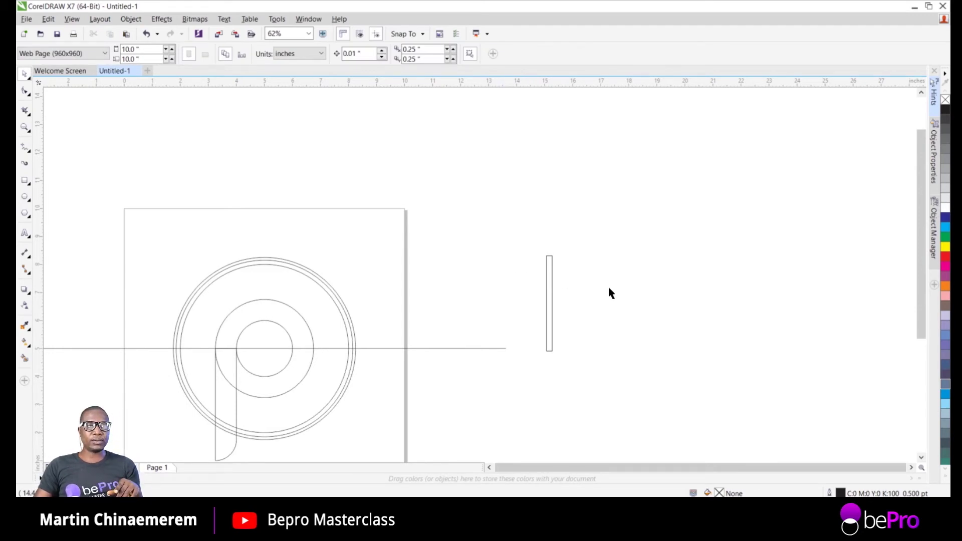
Round only the lower-right corner of the 0.2 by 3.4 inch rectangle with a radius of 0.2 inches
{"action": "left_click", "coordinate": [549, 311]}
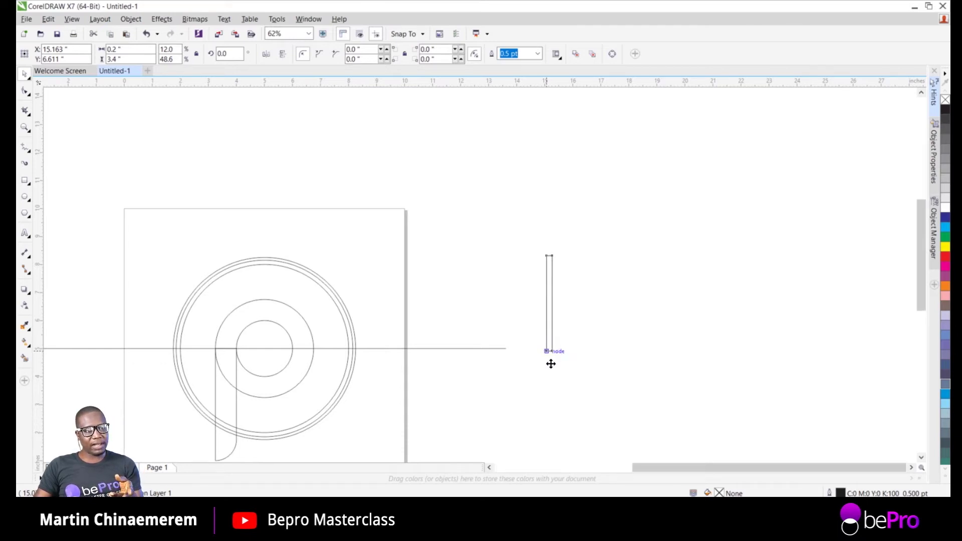
{"action": "scroll", "coordinate": [554, 359], "scroll_direction": "up", "scroll_amount": 6}
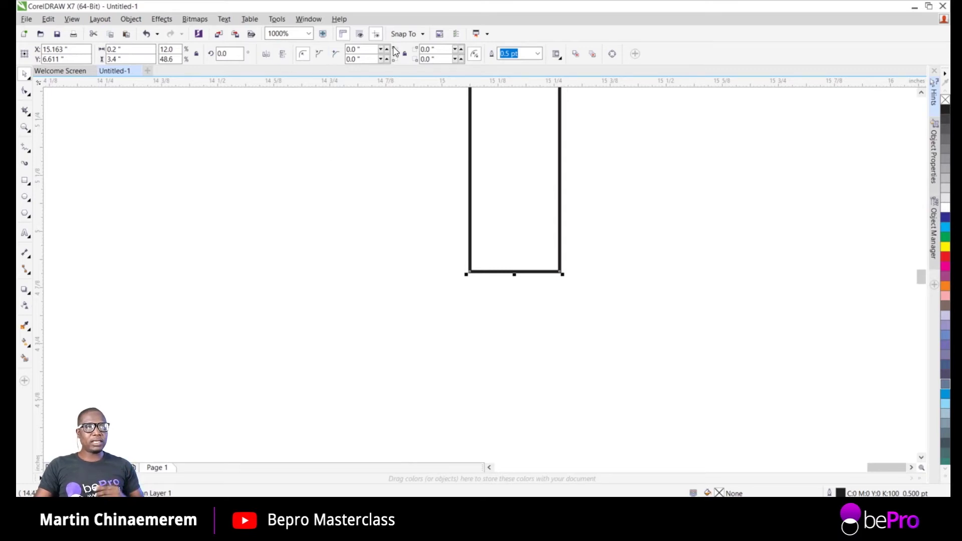
{"action": "left_click_drag", "start_coordinate": [434, 59], "coordinate": [409, 63]}
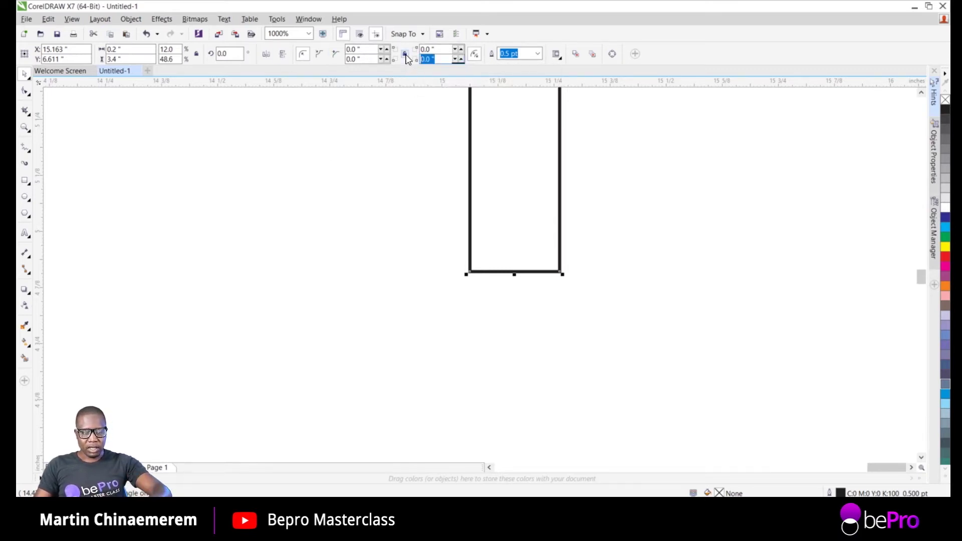
{"action": "type", "text": ".2"}
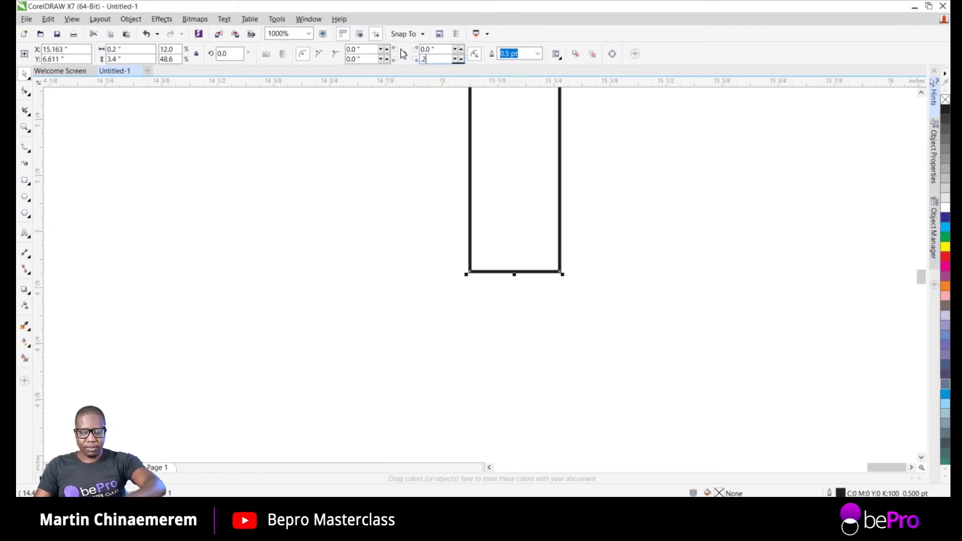
{"action": "key", "text": "Return"}
{"action": "scroll", "coordinate": [531, 207], "scroll_direction": "down", "scroll_amount": 1}
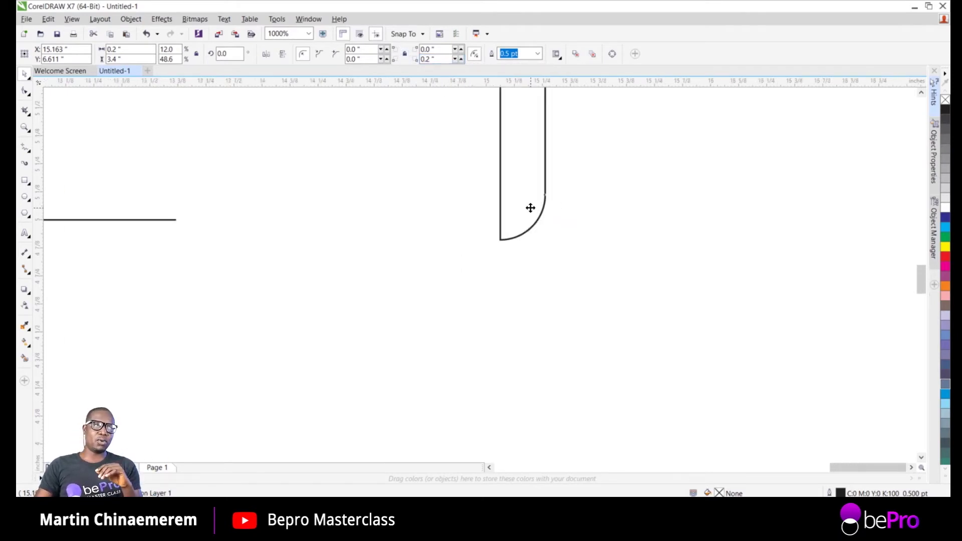
{"action": "scroll", "coordinate": [530, 208], "scroll_direction": "down", "scroll_amount": 5}
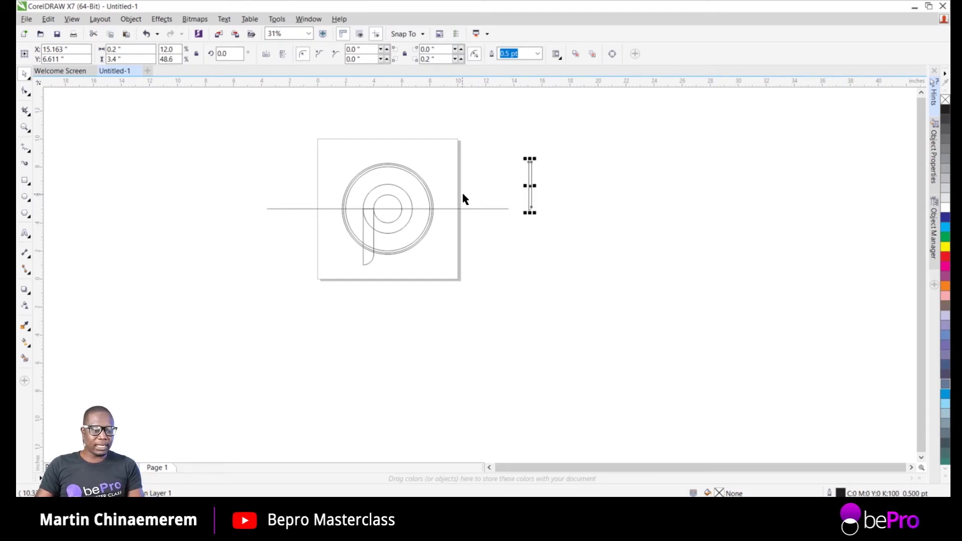
Align the left edge of the narrow rounded rectangle with the left edge of the innermost 2-inch circle
{"action": "left_click", "coordinate": [590, 162]}
{"action": "left_click", "coordinate": [530, 189]}
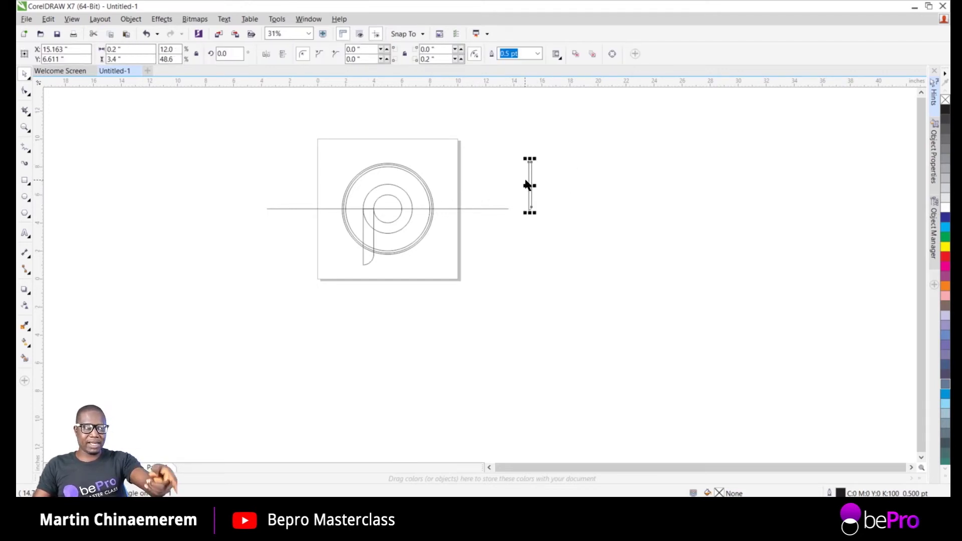
{"action": "left_click", "coordinate": [390, 203], "text": "shift"}
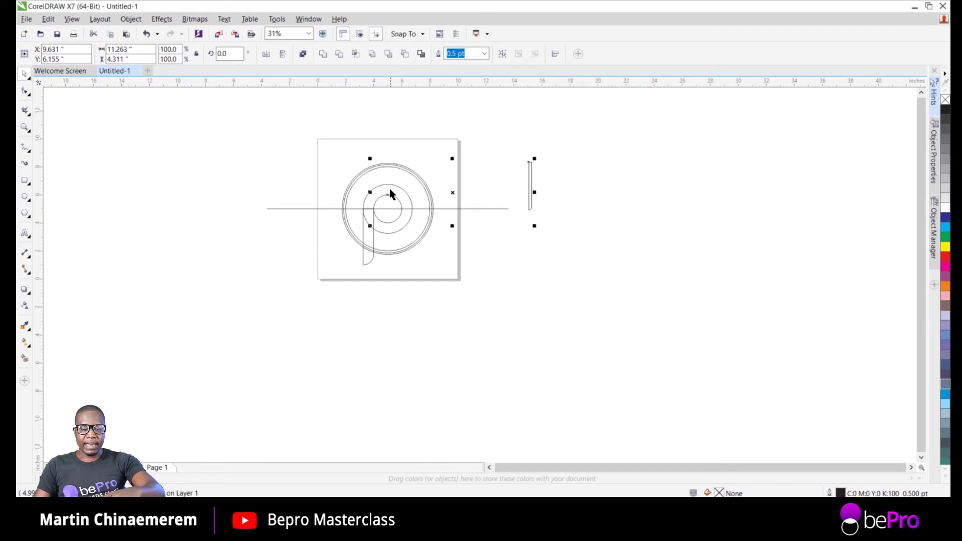
{"action": "key", "text": "l"}
{"action": "left_click", "coordinate": [577, 166]}
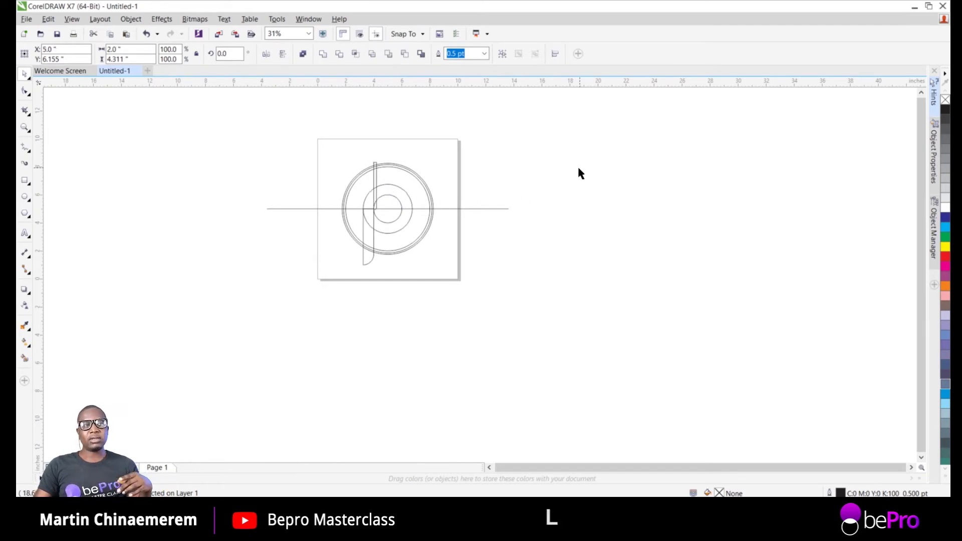
Align the top edge of the narrow rounded rectangle with the horizontal center line and deselect everything
{"action": "left_click", "coordinate": [374, 165]}
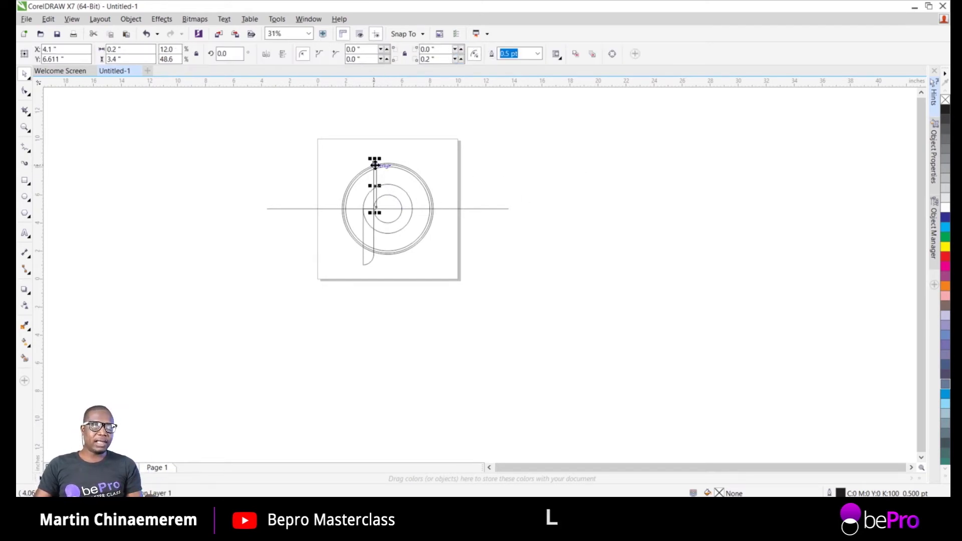
{"action": "left_click", "coordinate": [475, 209], "text": "shift"}
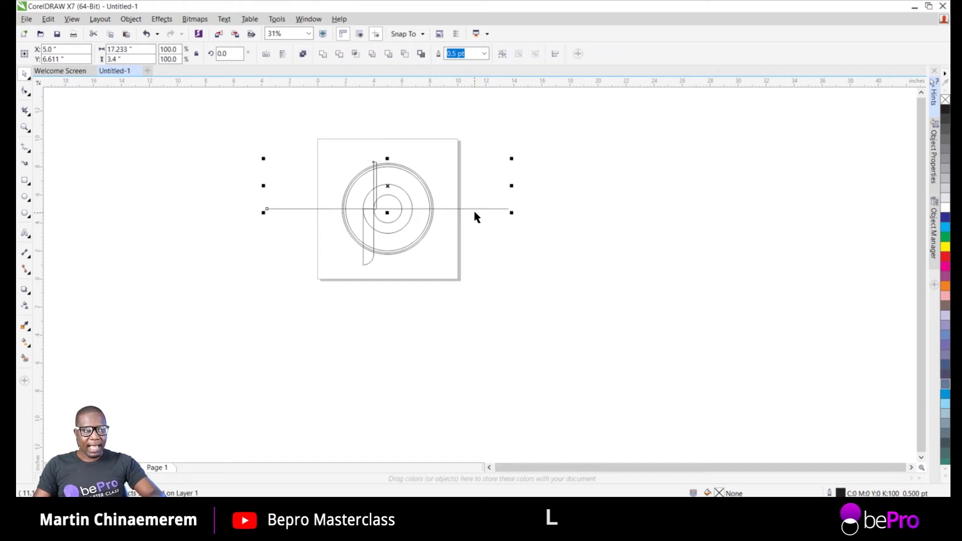
{"action": "key", "text": "t"}
{"action": "left_click", "coordinate": [631, 294]}
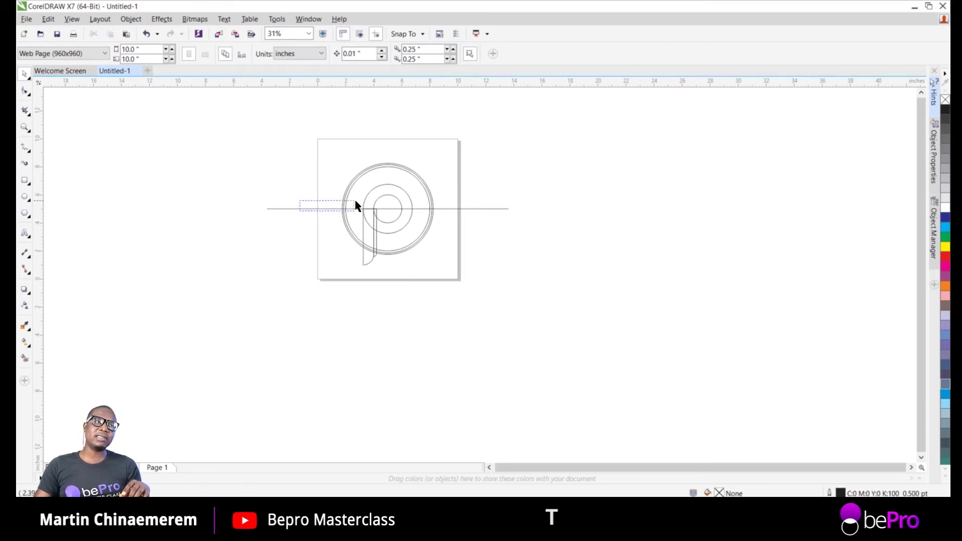
Move the horizontal center line off the page to the right, clear of the circles, to about X 24.2, Y 8.4 inches
{"action": "left_click", "coordinate": [346, 209]}
{"action": "left_click_drag", "start_coordinate": [346, 208], "coordinate": [614, 161]}
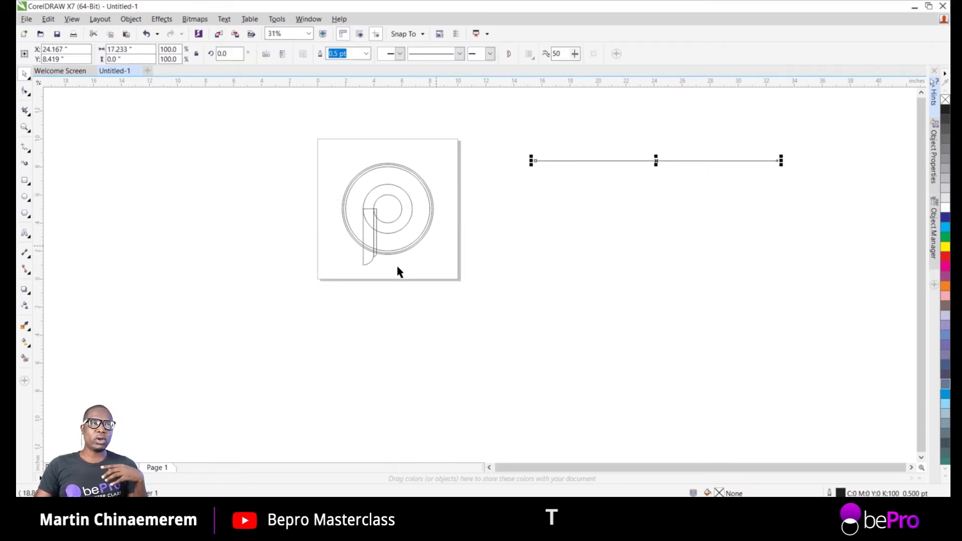
{"action": "scroll", "coordinate": [371, 216], "scroll_direction": "up", "scroll_amount": 4}
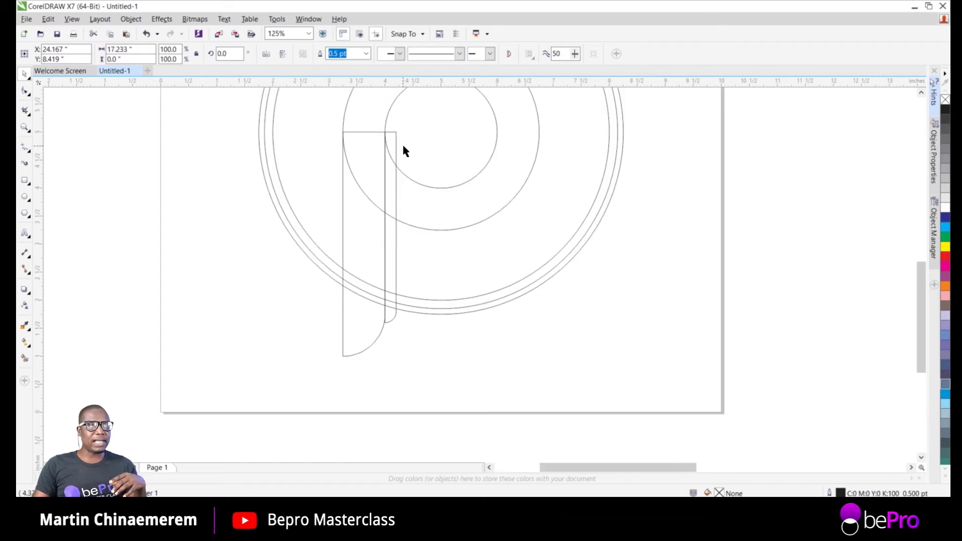
{"action": "scroll", "coordinate": [488, 126], "scroll_direction": "down", "scroll_amount": 4}
{"action": "scroll", "coordinate": [483, 125], "scroll_direction": "up", "scroll_amount": 4}
{"action": "scroll", "coordinate": [483, 125], "scroll_direction": "down", "scroll_amount": 2}
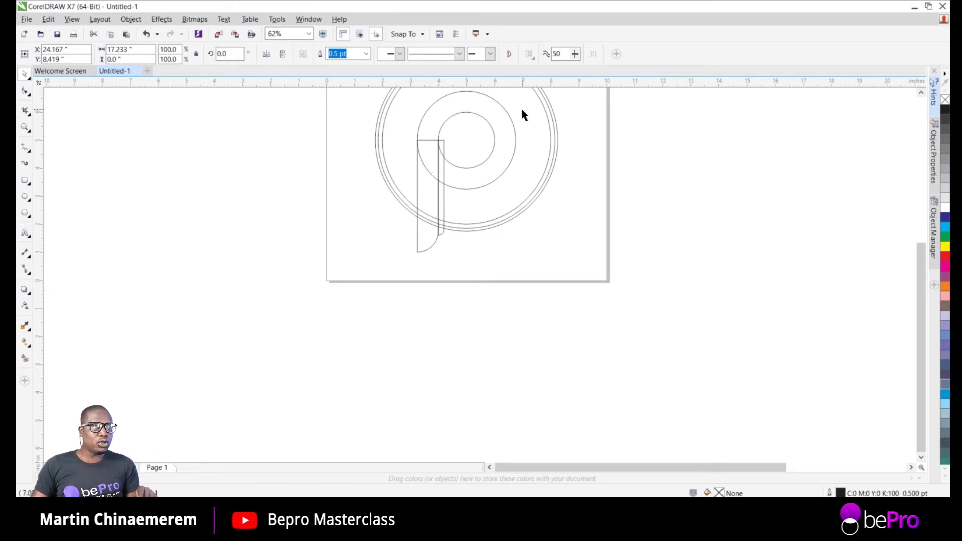
Weld the wider 0.75 by 4 inch rounded rectangle to the 3.5-inch circle and deselect the result
{"action": "left_click", "coordinate": [442, 104]}
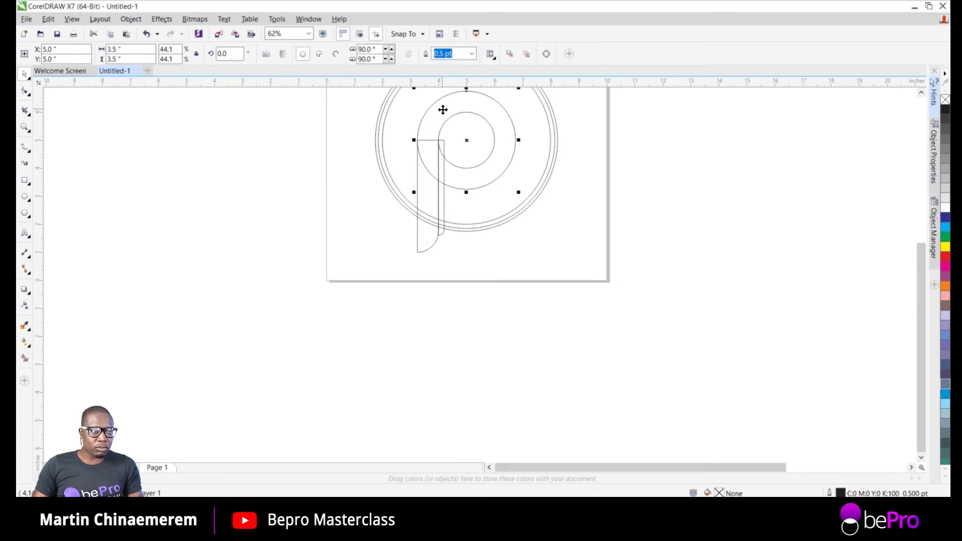
{"action": "left_click", "coordinate": [424, 246]}
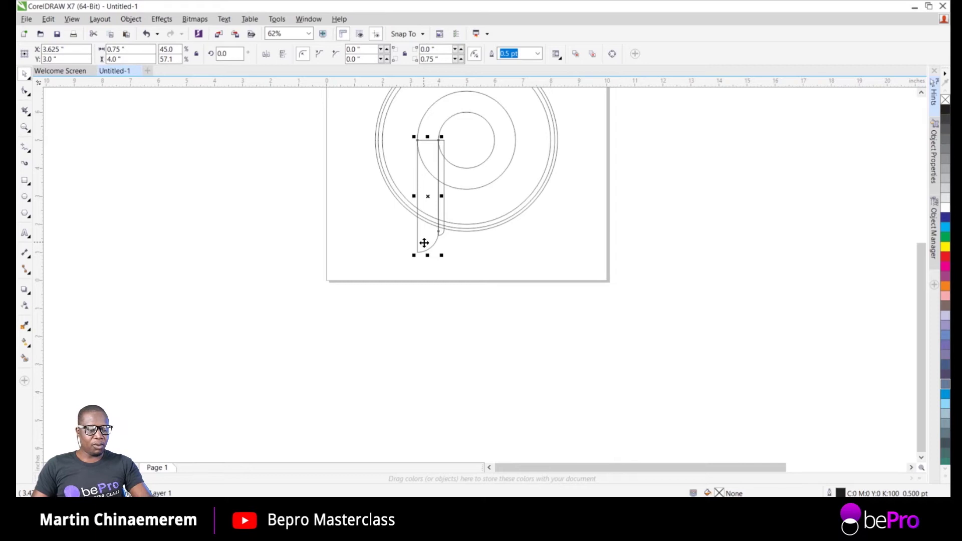
{"action": "left_click", "coordinate": [458, 325]}
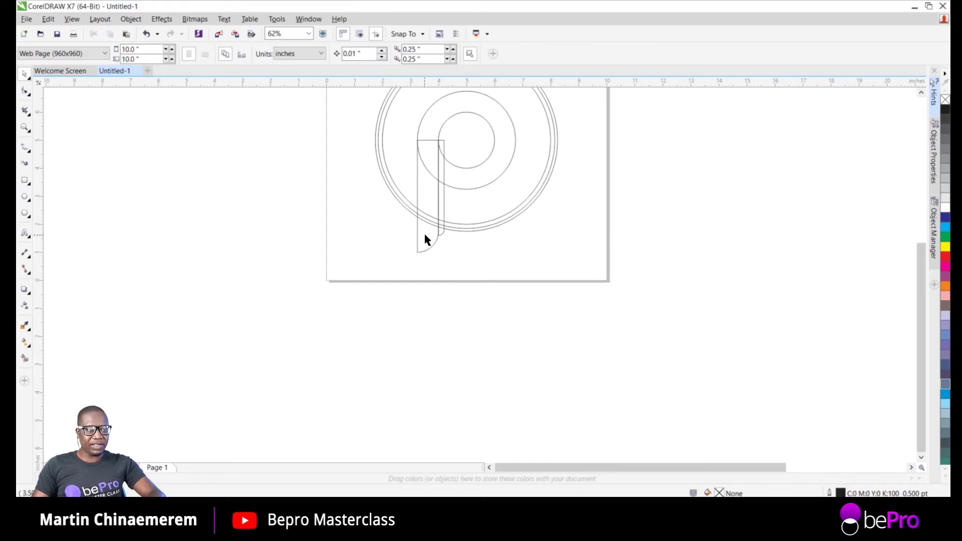
{"action": "left_click", "coordinate": [425, 235]}
{"action": "left_click", "coordinate": [444, 100], "text": "shift"}
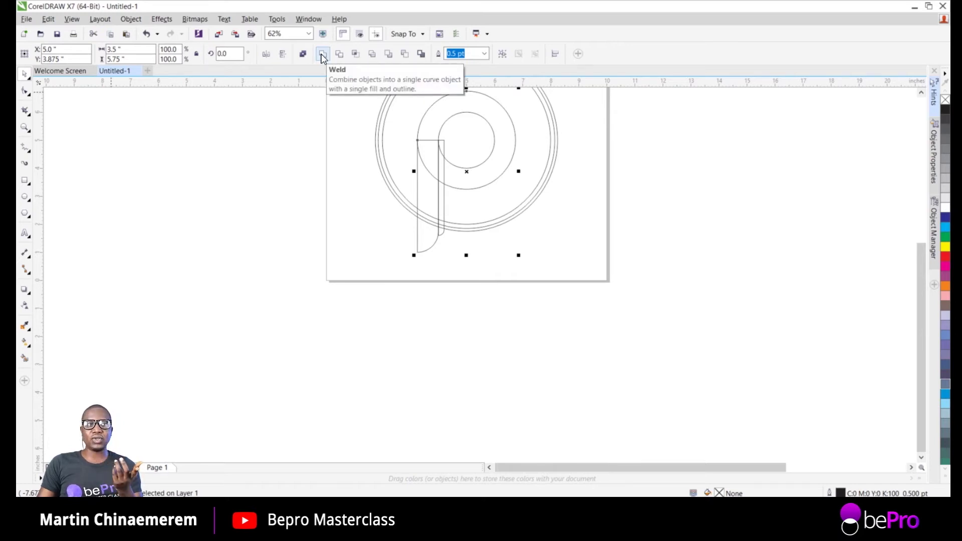
{"action": "left_click", "coordinate": [132, 20]}
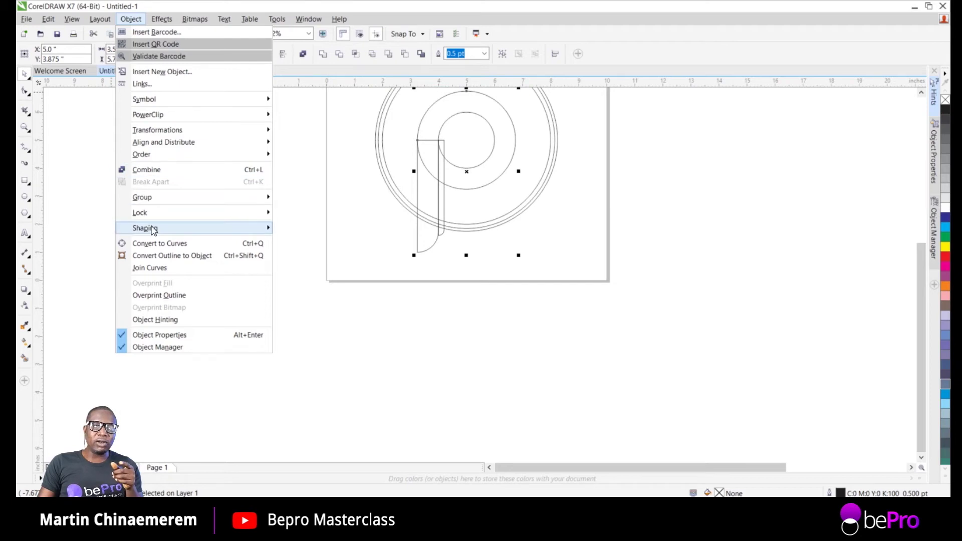
{"action": "mouse_move", "coordinate": [153, 230]}
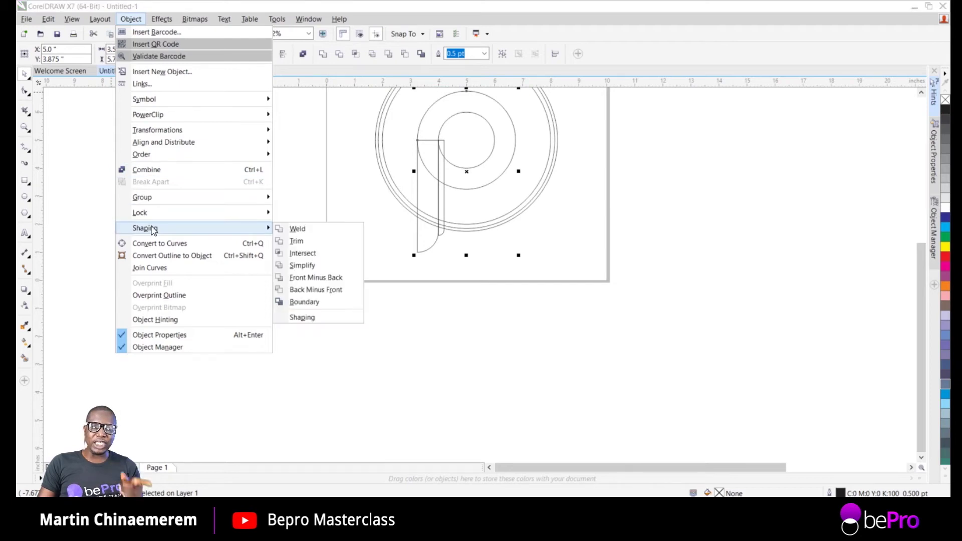
{"action": "left_click", "coordinate": [315, 230]}
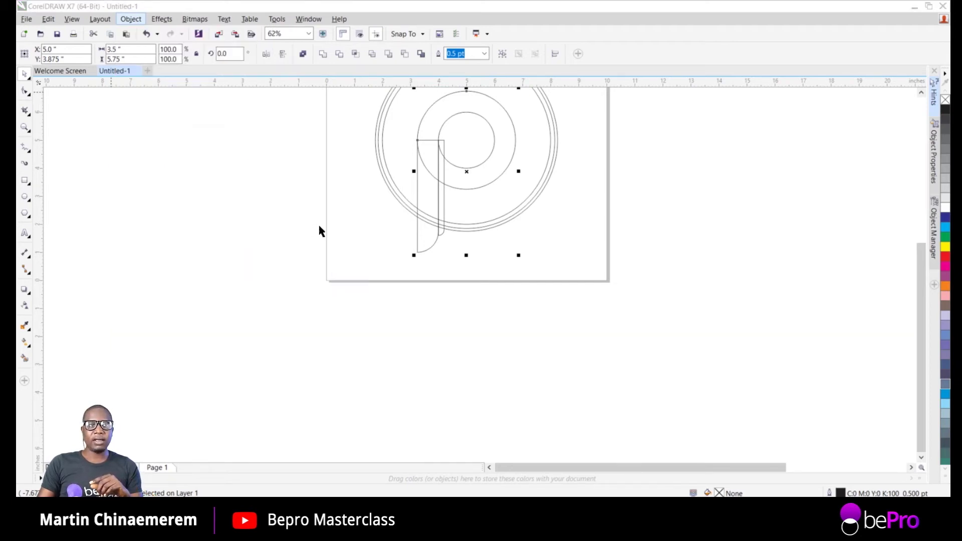
{"action": "key", "text": "F5"}
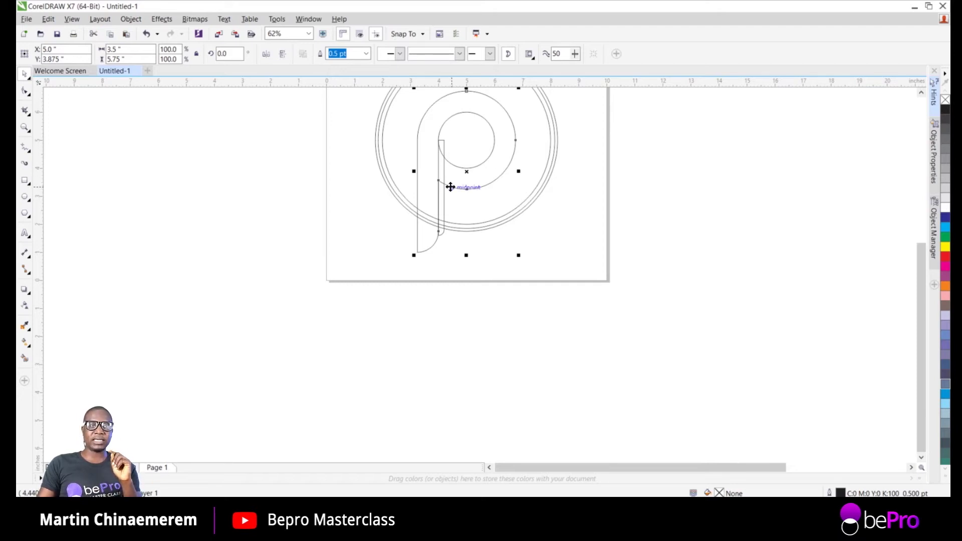
{"action": "left_click", "coordinate": [708, 215]}
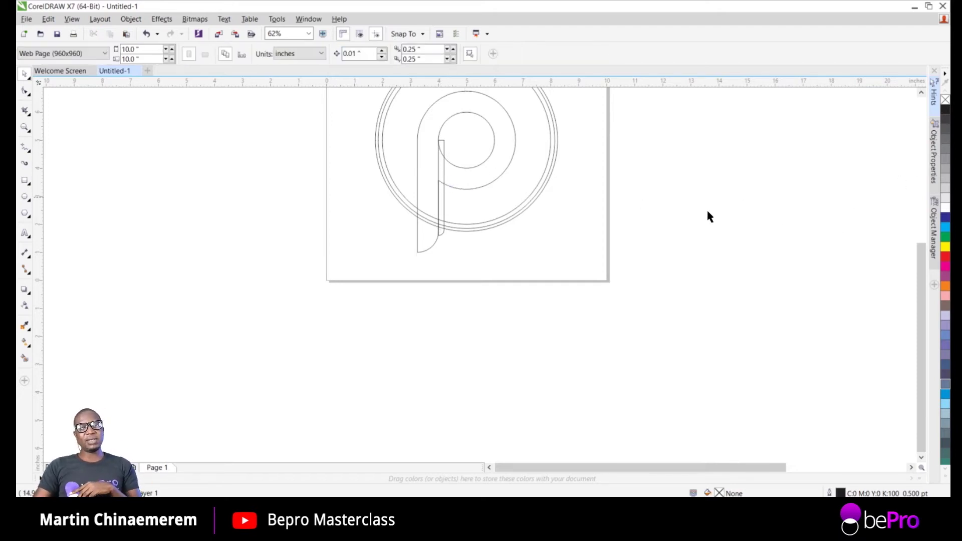
Weld the narrow 0.2 by 3.4 inch rounded rectangle to the innermost 2-inch circle and deselect the result
{"action": "left_click", "coordinate": [440, 169]}
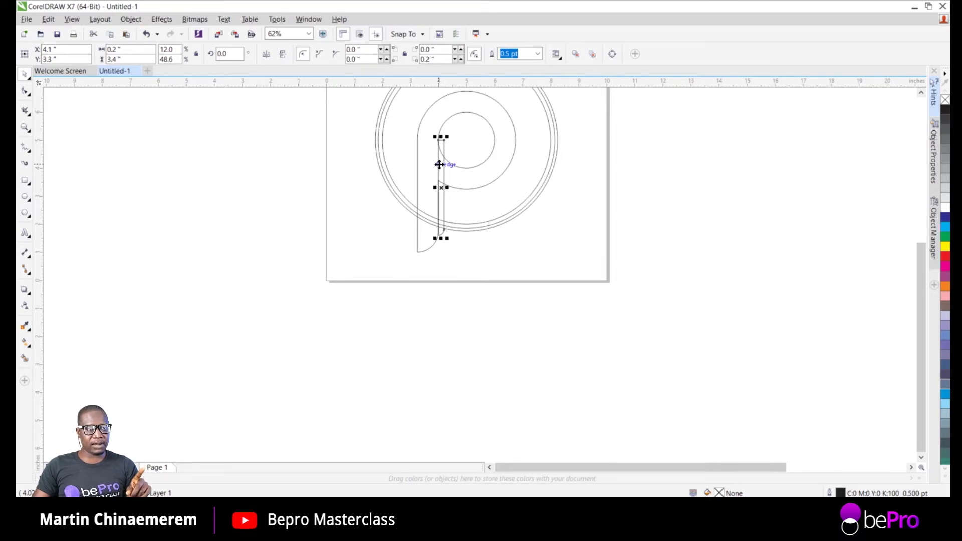
{"action": "left_click", "coordinate": [475, 138], "text": "shift"}
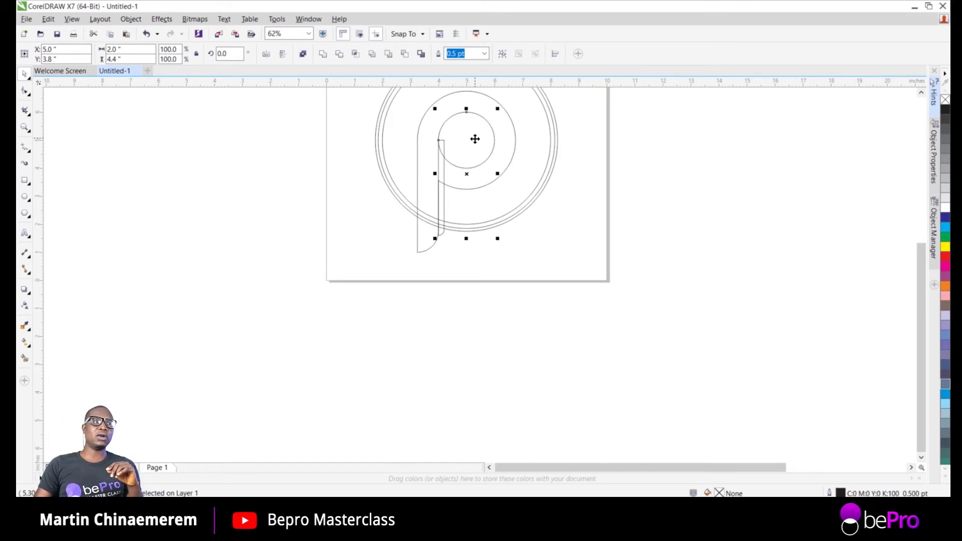
{"action": "left_click", "coordinate": [322, 55]}
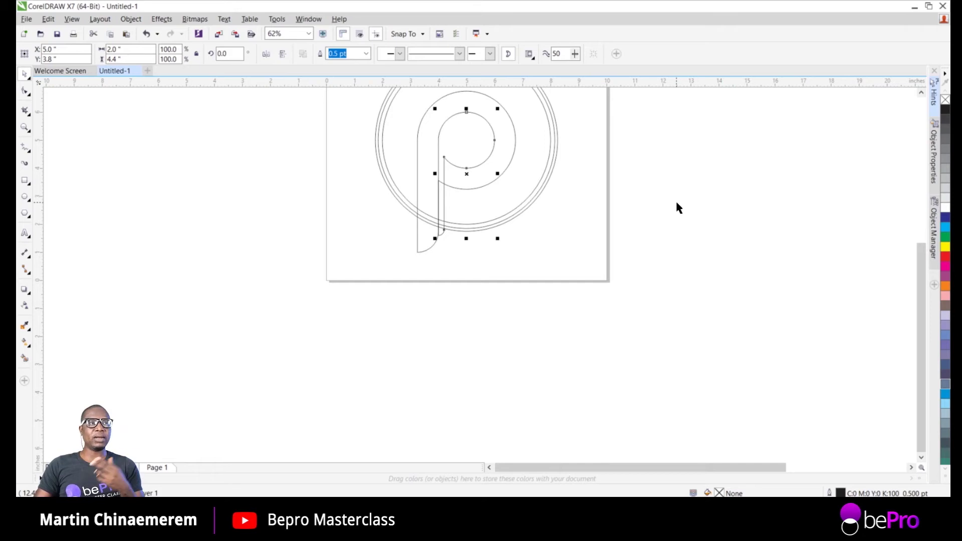
{"action": "left_click", "coordinate": [682, 213]}
Examine the two welded shapes and the three outer circles up close, selecting individual ones to tell them apart
{"action": "scroll", "coordinate": [696, 232], "scroll_direction": "down", "scroll_amount": 3}
{"action": "scroll", "coordinate": [677, 189], "scroll_direction": "up", "scroll_amount": 3}
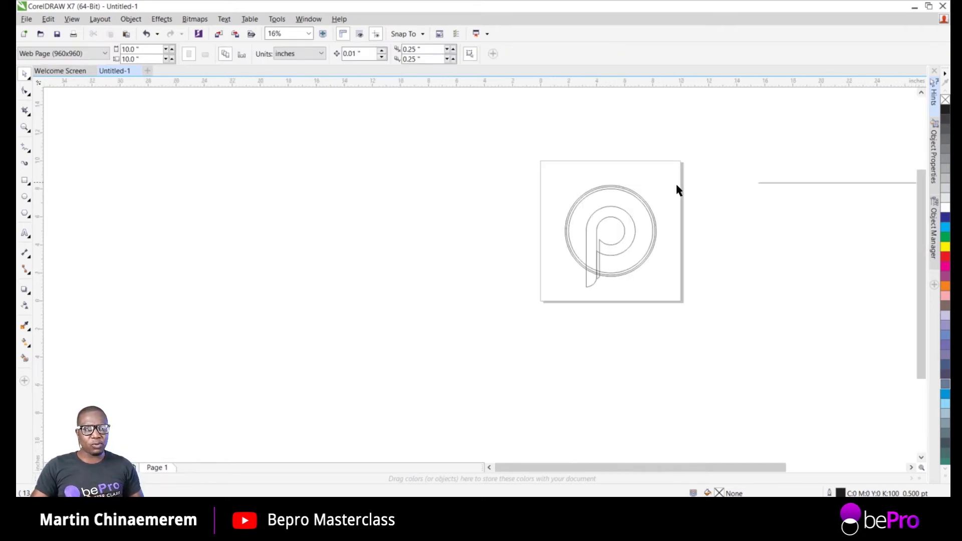
{"action": "scroll", "coordinate": [586, 247], "scroll_direction": "up", "scroll_amount": 4}
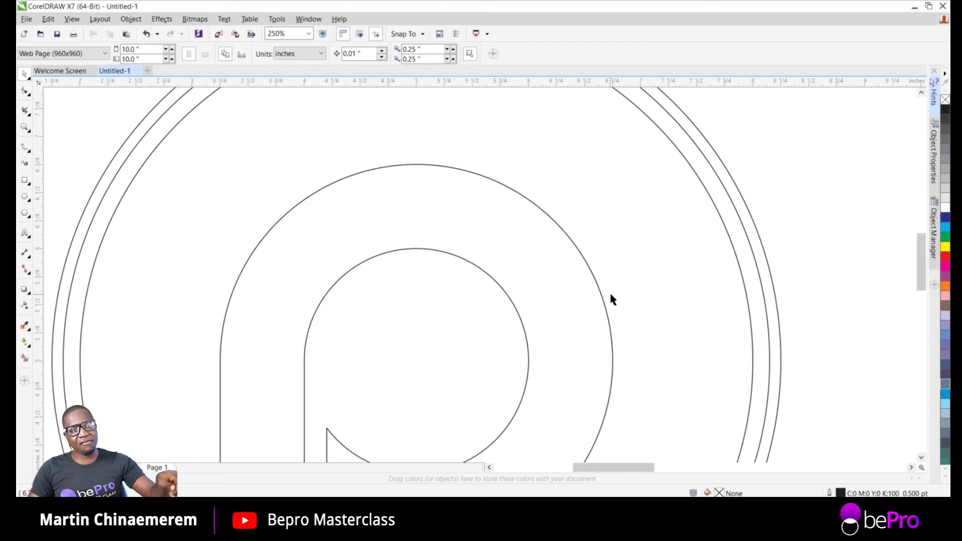
{"action": "left_click", "coordinate": [417, 205]}
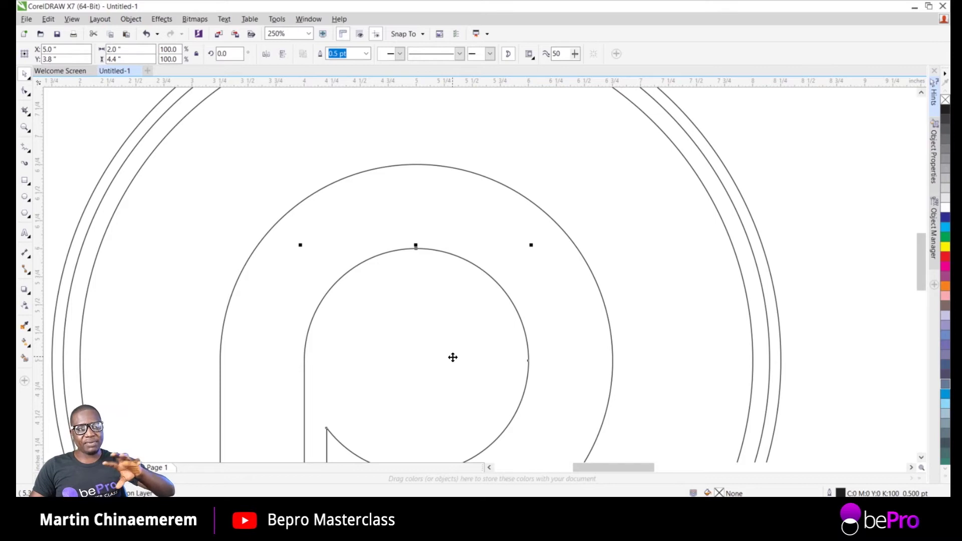
{"action": "scroll", "coordinate": [452, 356], "scroll_direction": "down", "scroll_amount": 3}
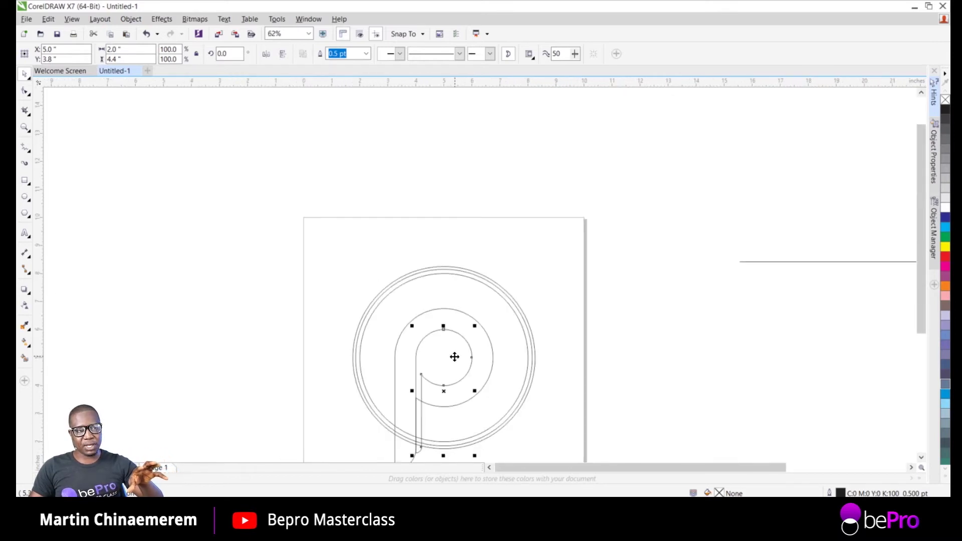
{"action": "left_click", "coordinate": [536, 315]}
{"action": "scroll", "coordinate": [535, 311], "scroll_direction": "up", "scroll_amount": 4}
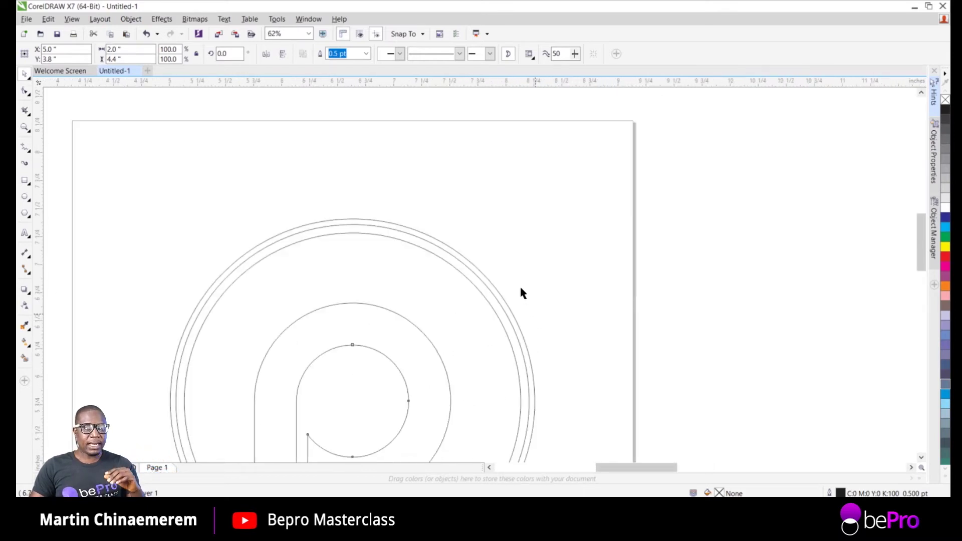
{"action": "left_click", "coordinate": [400, 278]}
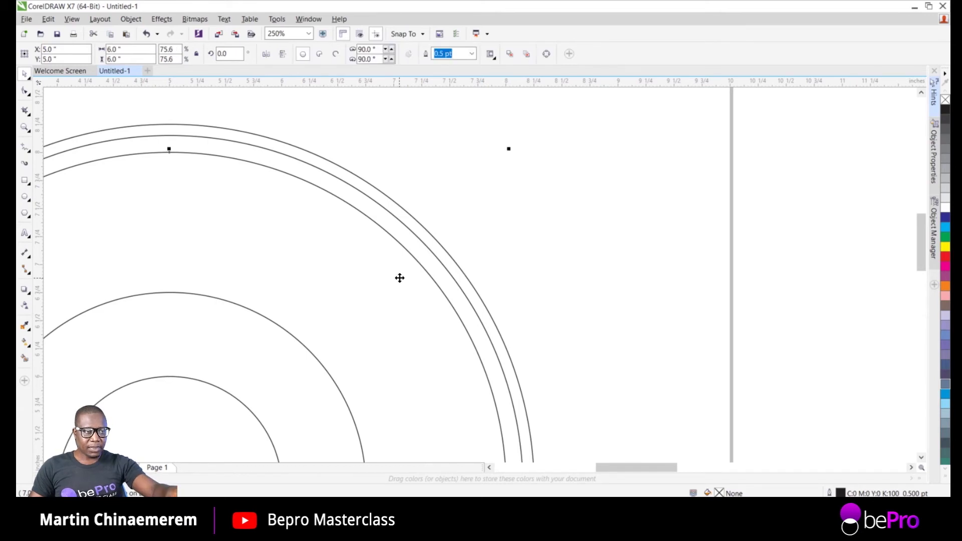
{"action": "left_click", "coordinate": [429, 258]}
{"action": "left_click", "coordinate": [436, 247]}
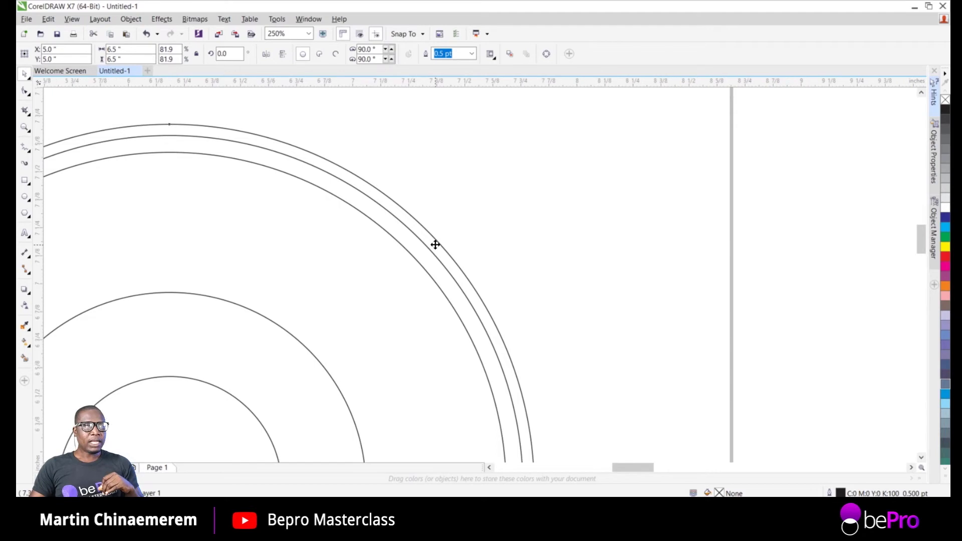
{"action": "scroll", "coordinate": [435, 244], "scroll_direction": "up", "scroll_amount": 4}
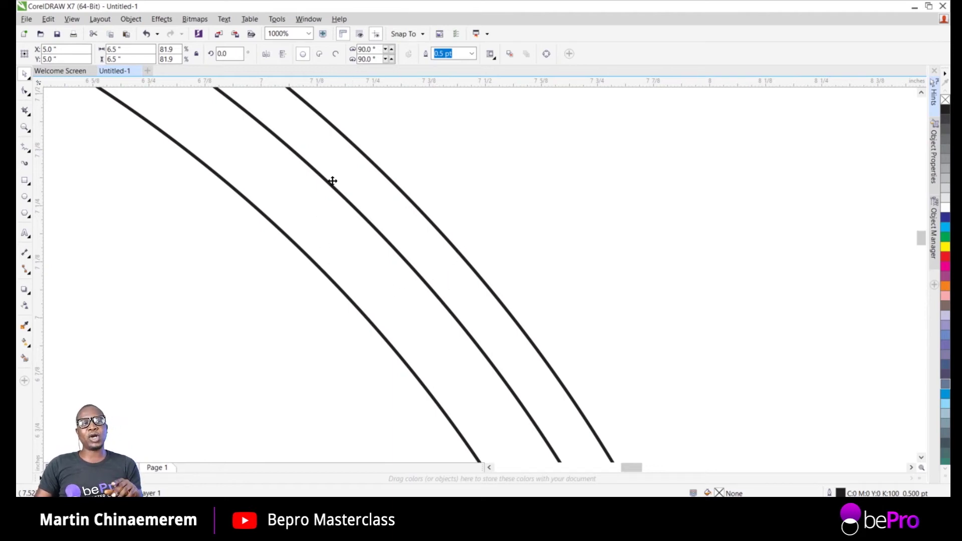
{"action": "scroll", "coordinate": [448, 279], "scroll_direction": "down", "scroll_amount": 3}
{"action": "scroll", "coordinate": [451, 273], "scroll_direction": "up", "scroll_amount": 2}
{"action": "scroll", "coordinate": [527, 219], "scroll_direction": "down", "scroll_amount": 2}
Combine the outermost 6.5-inch circle and the circle just inside it into a single ring object
{"action": "left_click", "coordinate": [565, 205]}
{"action": "left_click", "coordinate": [386, 189]}
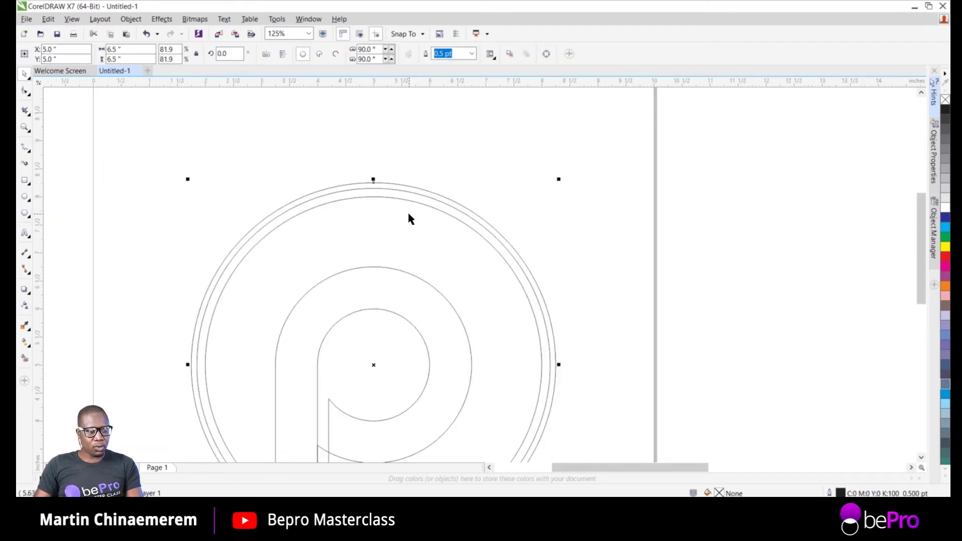
{"action": "left_click", "coordinate": [395, 191], "text": "shift"}
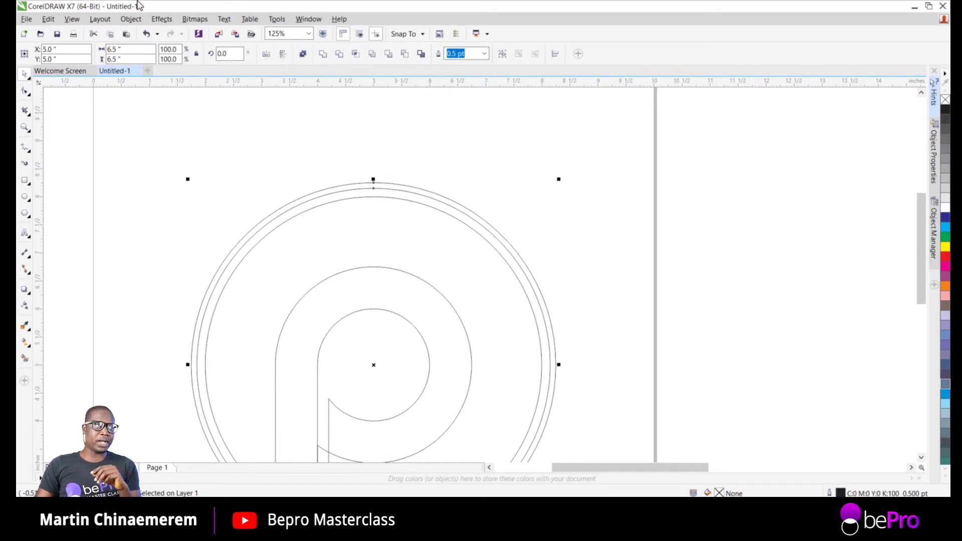
{"action": "left_click", "coordinate": [130, 18]}
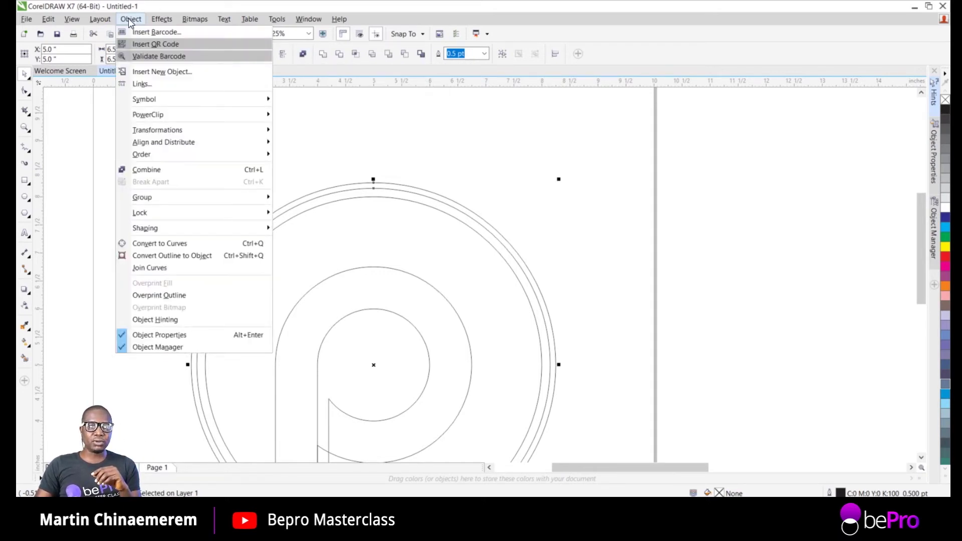
{"action": "mouse_move", "coordinate": [188, 230]}
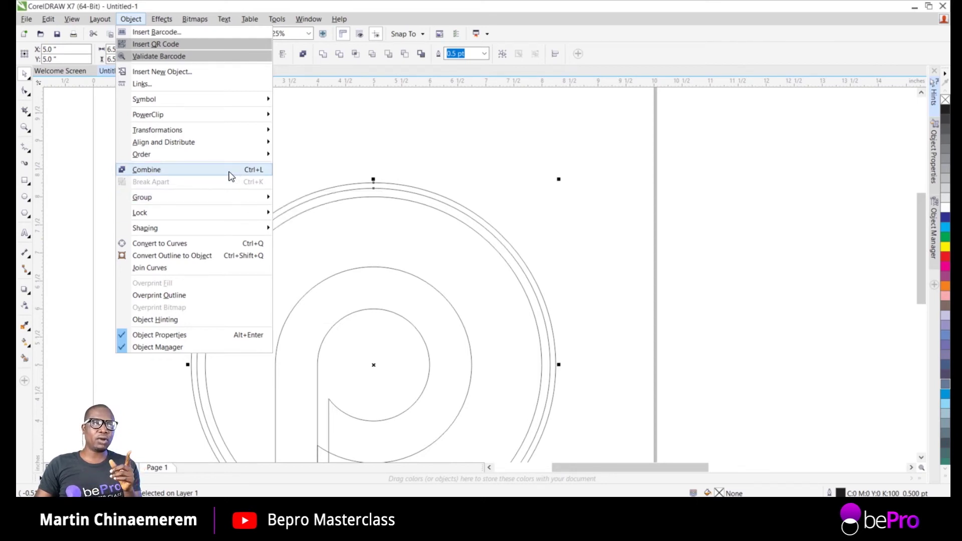
{"action": "left_click", "coordinate": [230, 174]}
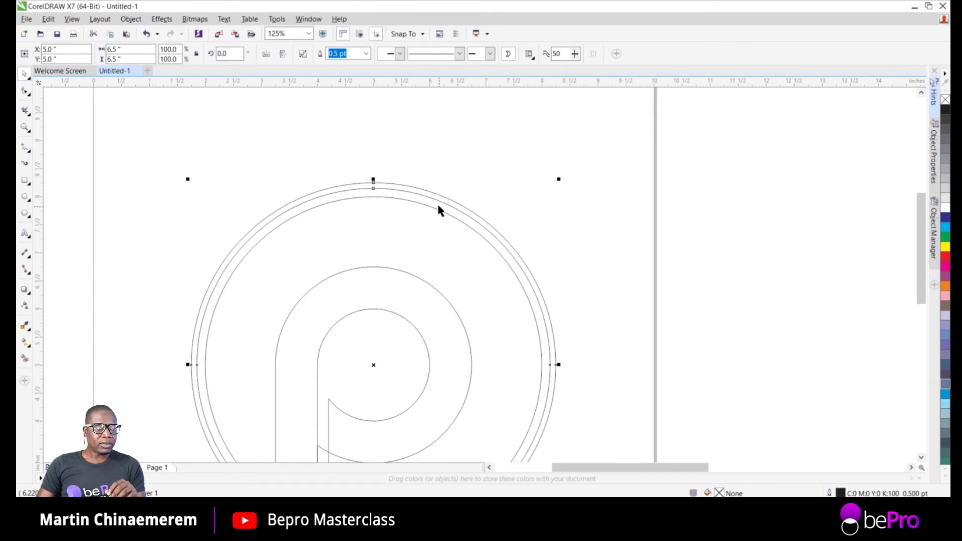
Try moving the combined ring aside to about X 12.6, Y 6.6 inches and filling it and the 6-inch circle red
{"action": "left_click_drag", "start_coordinate": [384, 183], "coordinate": [830, 95]}
{"action": "scroll", "coordinate": [759, 168], "scroll_direction": "down", "scroll_amount": 5}
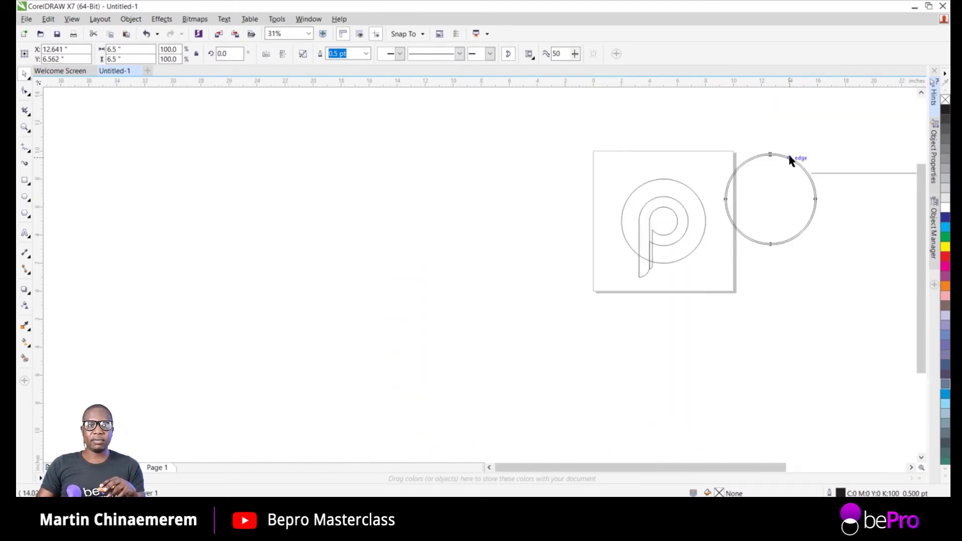
{"action": "scroll", "coordinate": [787, 174], "scroll_direction": "up", "scroll_amount": 5}
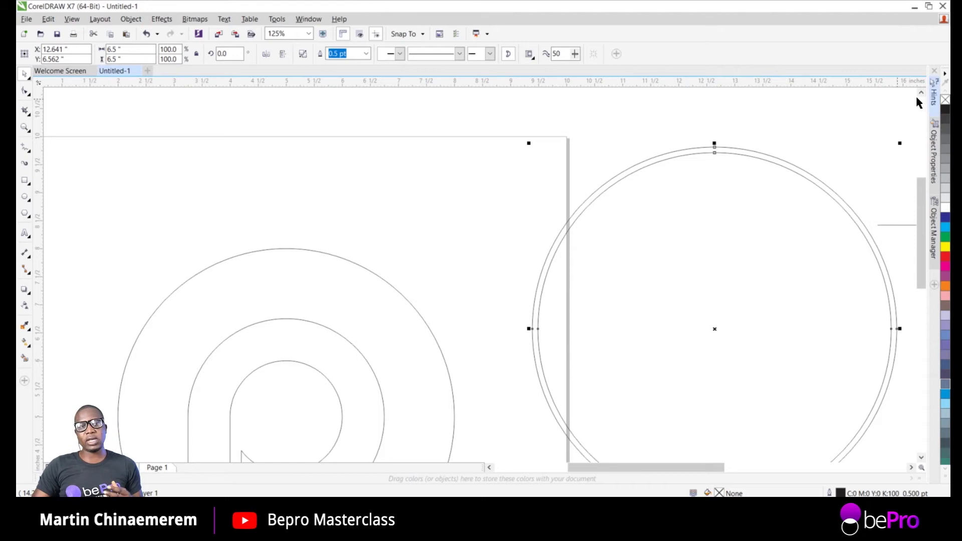
{"action": "right_click", "coordinate": [946, 257]}
{"action": "left_click", "coordinate": [425, 320]}
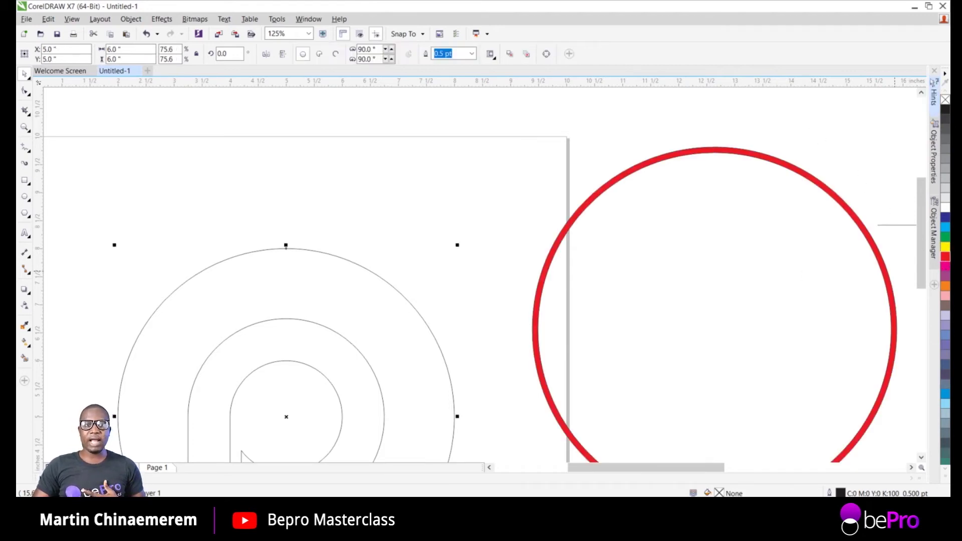
{"action": "left_click", "coordinate": [946, 257]}
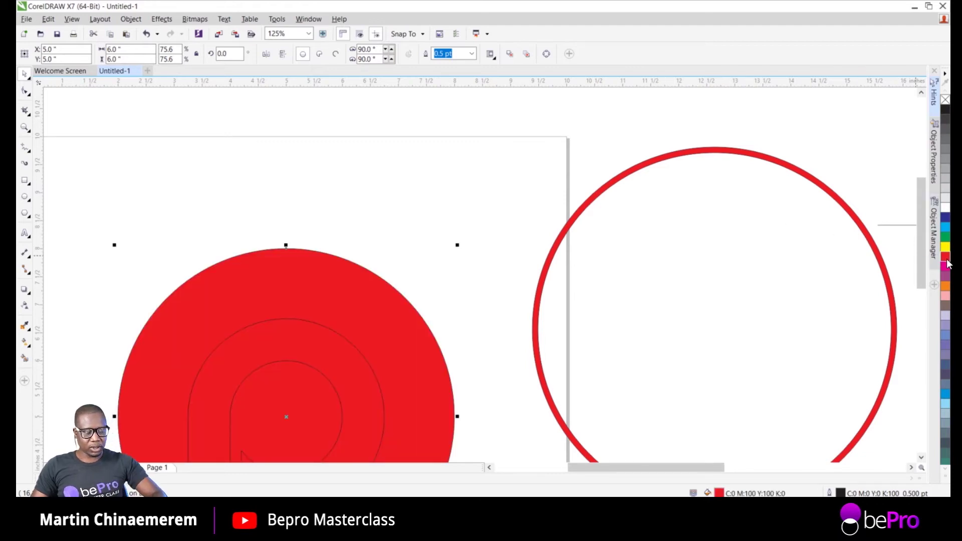
Undo the red fills on the circle and ring, and the ring's move
{"action": "key", "text": "ctrl+z"}
{"action": "key", "text": "ctrl+z"}
{"action": "key", "text": "ctrl+z"}
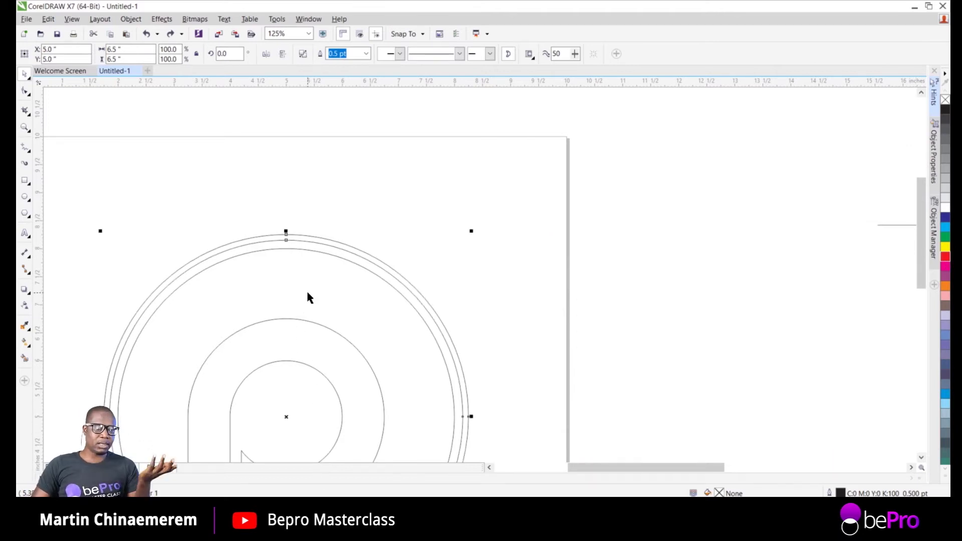
{"action": "scroll", "coordinate": [309, 298], "scroll_direction": "down", "scroll_amount": 1}
{"action": "scroll", "coordinate": [311, 310], "scroll_direction": "down", "scroll_amount": 1}
{"action": "scroll", "coordinate": [307, 370], "scroll_direction": "up", "scroll_amount": 1}
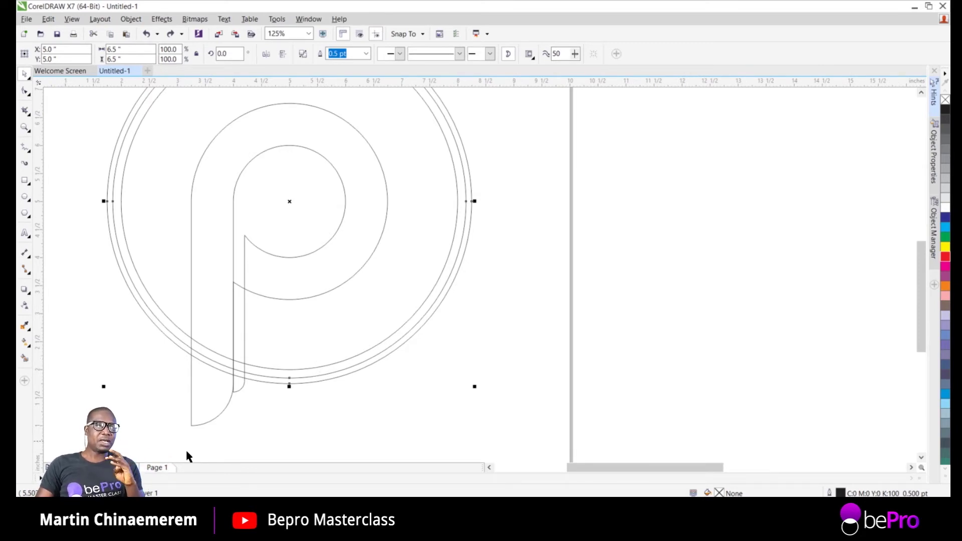
{"action": "scroll", "coordinate": [189, 370], "scroll_direction": "up", "scroll_amount": 1}
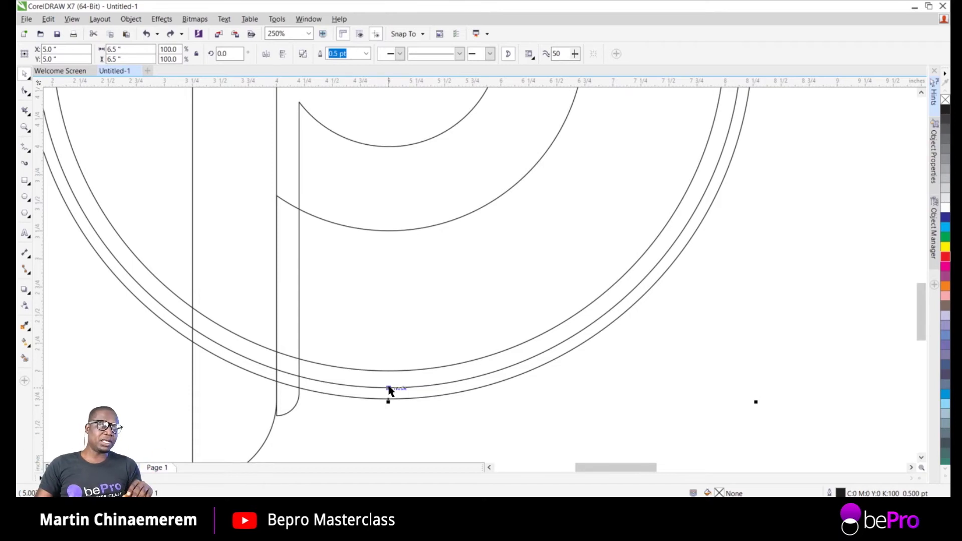
Trim the 6-inch circle with the larger P shape
{"action": "scroll", "coordinate": [390, 391], "scroll_direction": "down", "scroll_amount": 5}
{"action": "left_click", "coordinate": [349, 290]}
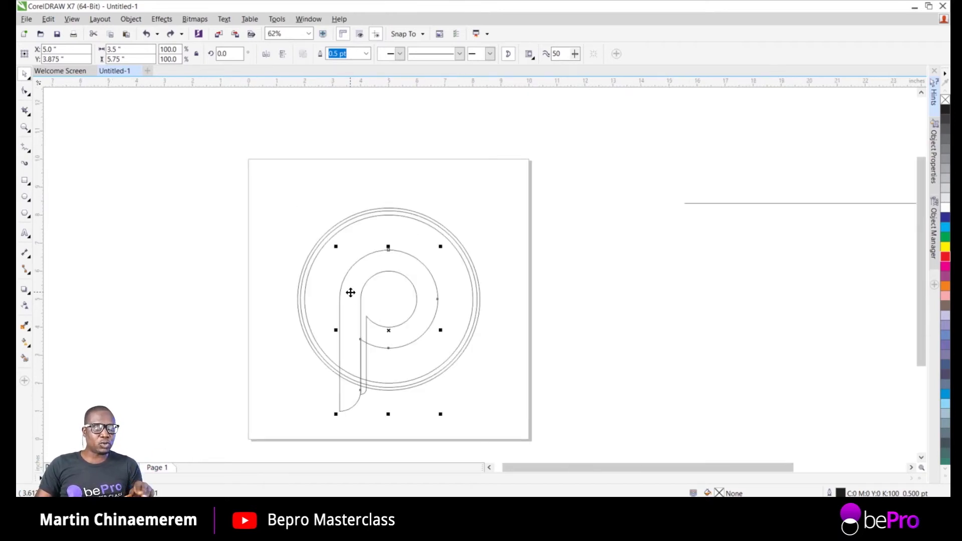
{"action": "left_click", "coordinate": [364, 401]}
{"action": "scroll", "coordinate": [365, 402], "scroll_direction": "up", "scroll_amount": 3}
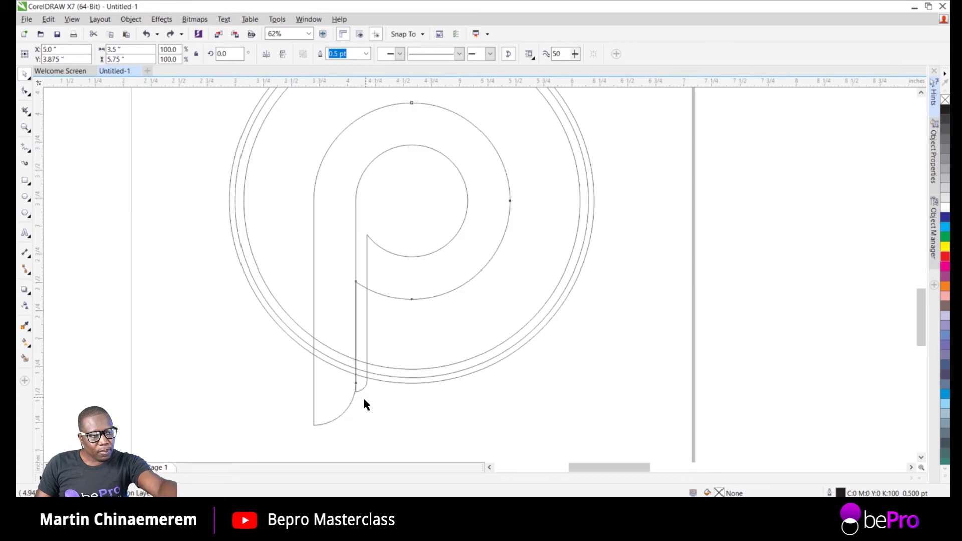
{"action": "scroll", "coordinate": [365, 396], "scroll_direction": "down", "scroll_amount": 1}
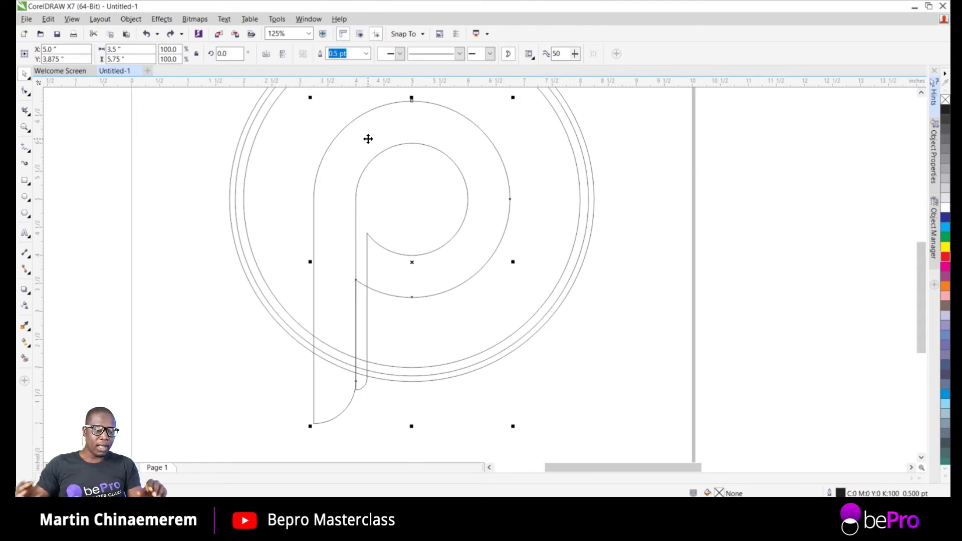
{"action": "left_click", "coordinate": [260, 169], "text": "shift"}
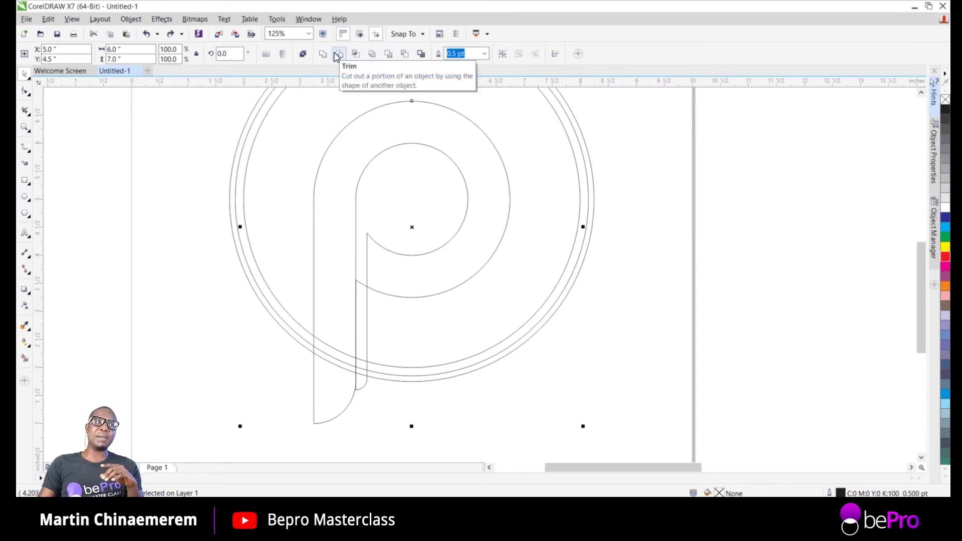
{"action": "left_click", "coordinate": [133, 20]}
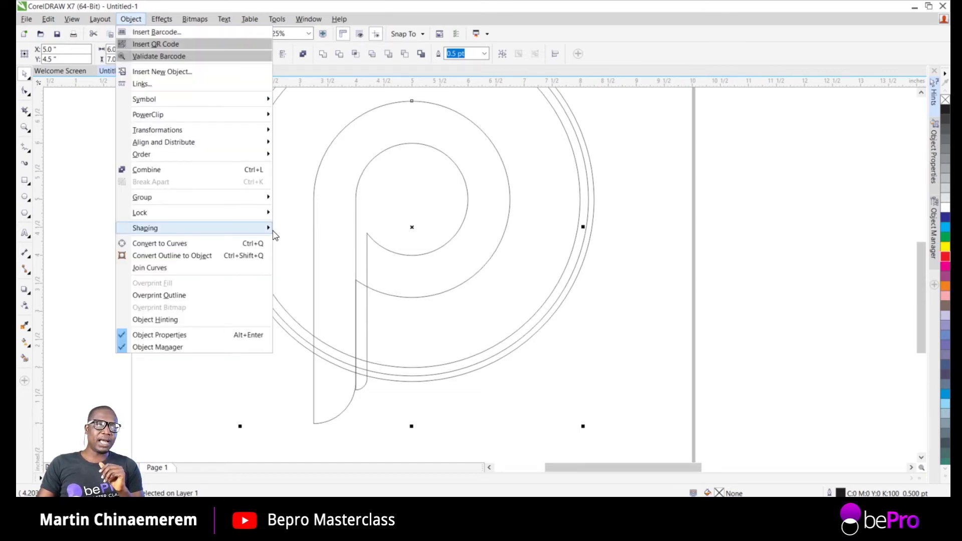
{"action": "mouse_move", "coordinate": [271, 230]}
{"action": "left_click", "coordinate": [310, 242]}
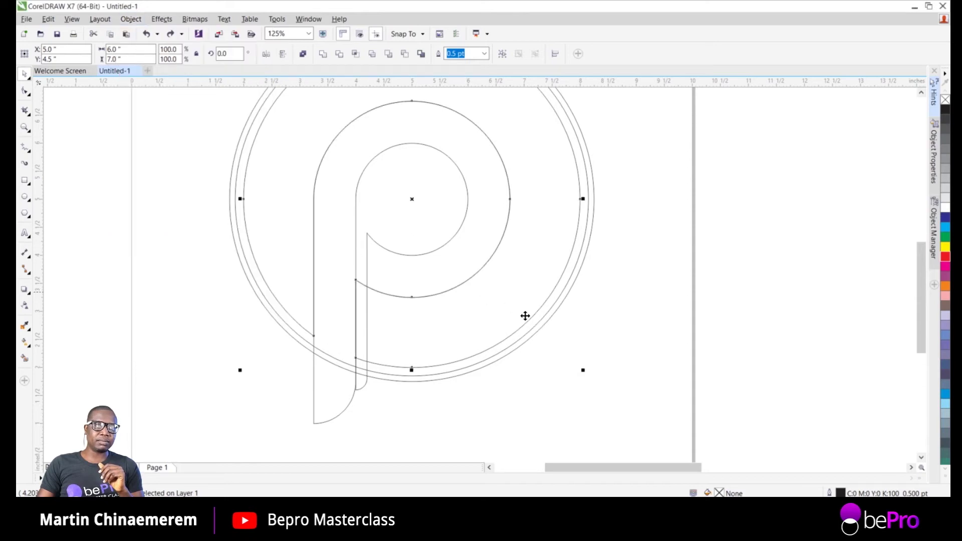
{"action": "scroll", "coordinate": [319, 371], "scroll_direction": "up", "scroll_amount": 4}
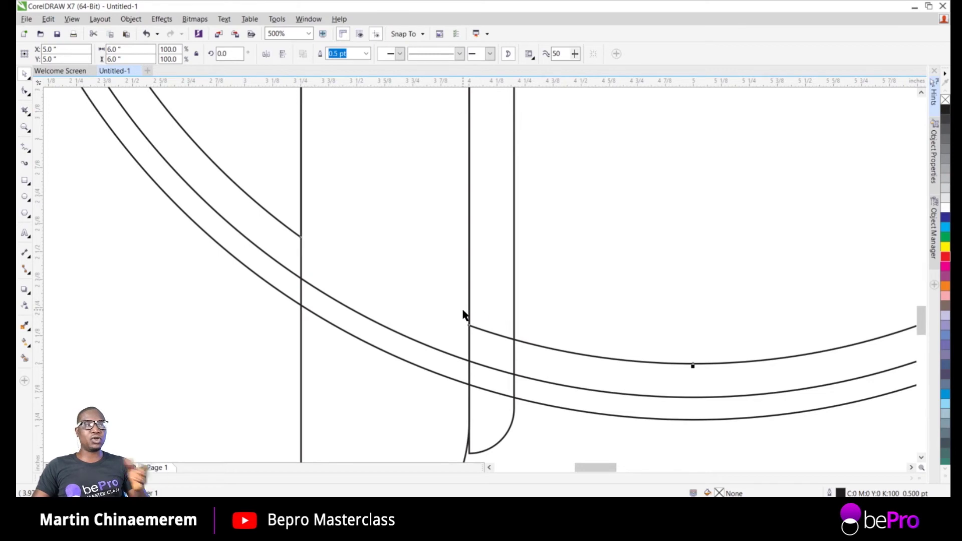
{"action": "scroll", "coordinate": [468, 319], "scroll_direction": "down", "scroll_amount": 3}
{"action": "left_click", "coordinate": [418, 336]}
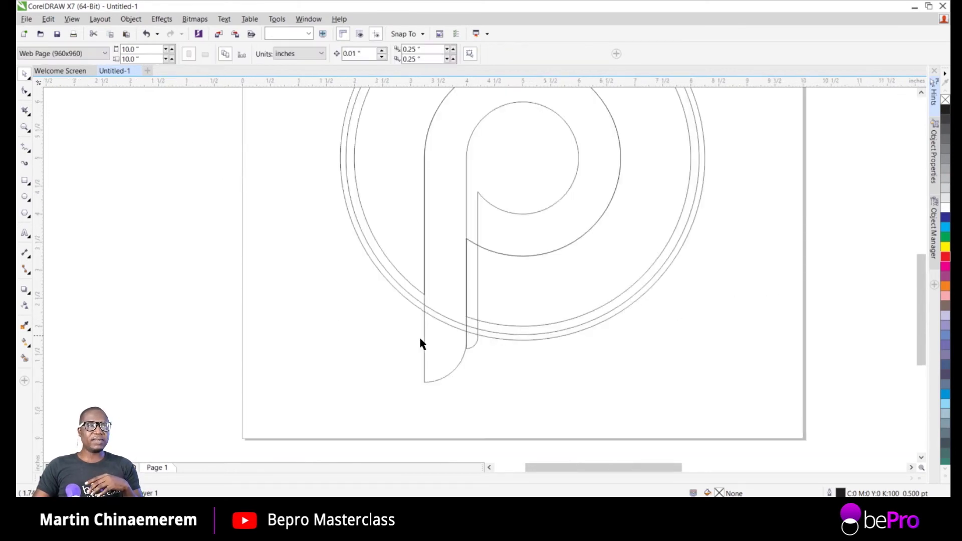
Trim the outer ring with the larger P shape and deselect everything
{"action": "left_click", "coordinate": [447, 353]}
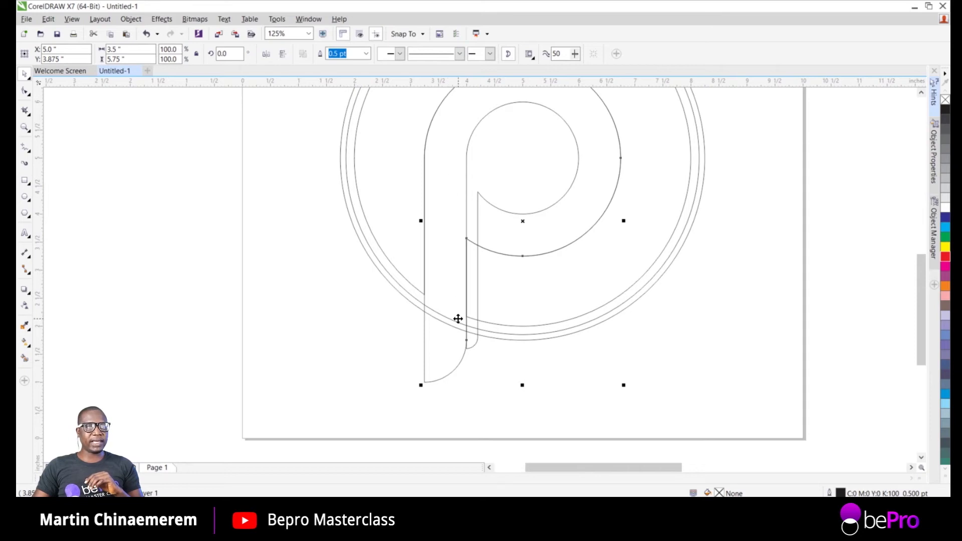
{"action": "left_click", "coordinate": [397, 286], "text": "shift"}
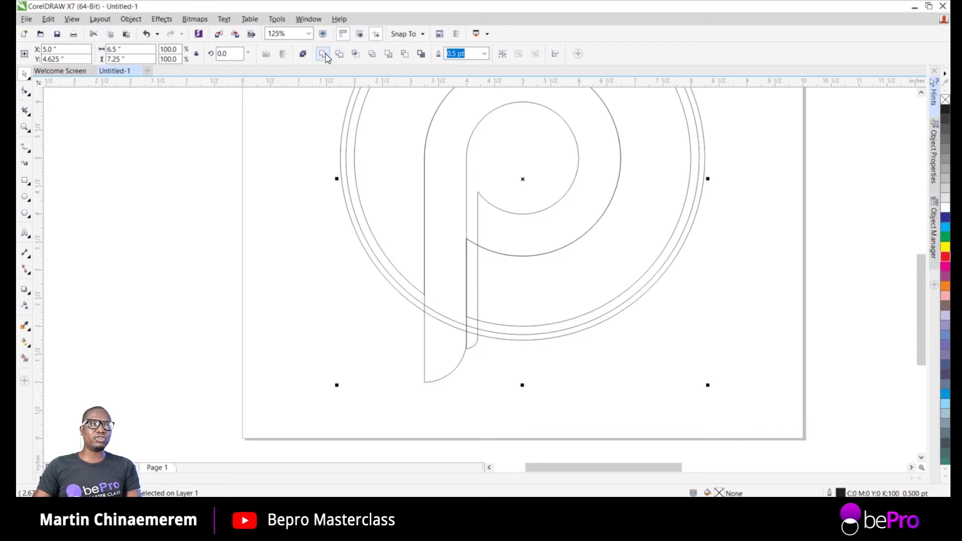
{"action": "left_click", "coordinate": [341, 59]}
{"action": "left_click", "coordinate": [566, 383]}
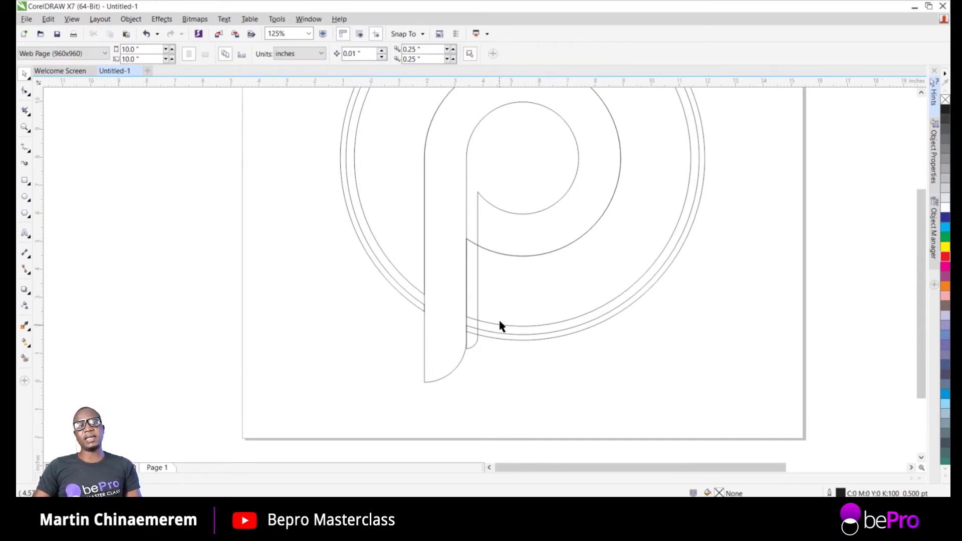
{"action": "scroll", "coordinate": [501, 326], "scroll_direction": "down", "scroll_amount": 2}
{"action": "scroll", "coordinate": [515, 273], "scroll_direction": "up", "scroll_amount": 1}
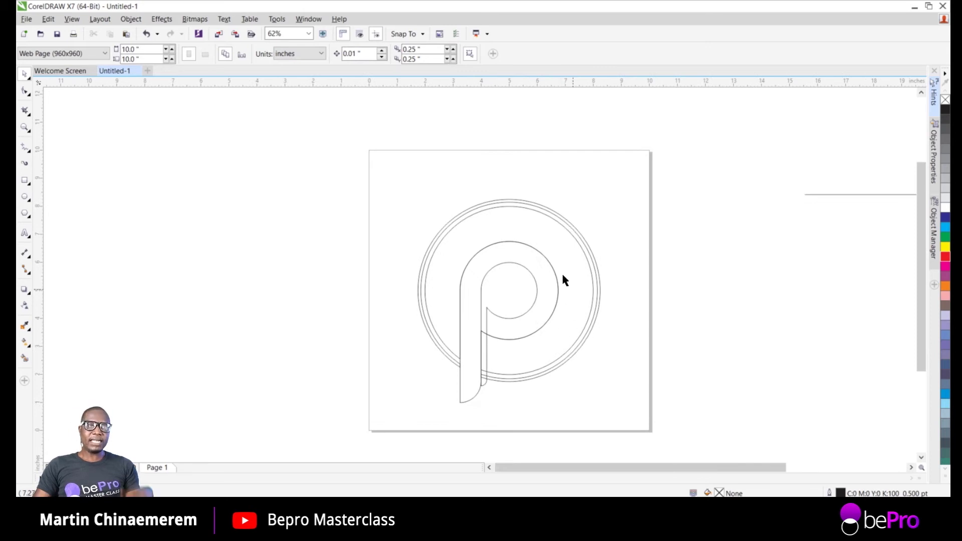
Try moving the trimmed 6-inch circle and the trimmed ring off the page to check the cuts, and undo the moves
{"action": "left_click_drag", "start_coordinate": [520, 225], "coordinate": [200, 282]}
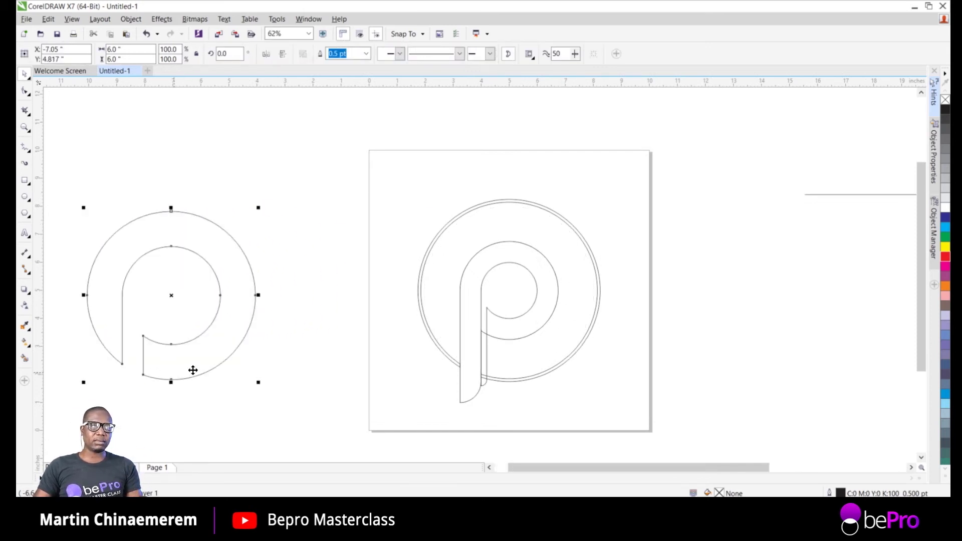
{"action": "left_click_drag", "start_coordinate": [516, 204], "coordinate": [268, 203]}
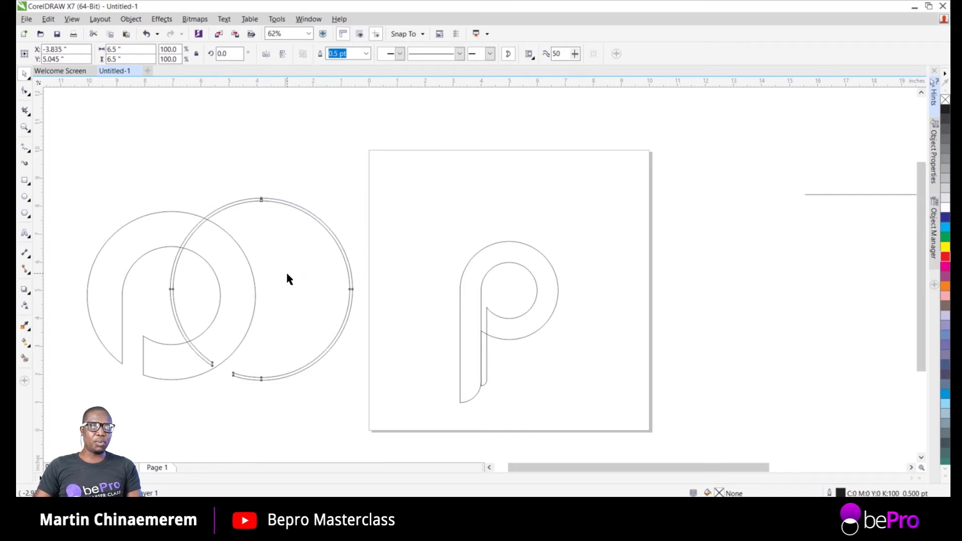
{"action": "left_click", "coordinate": [361, 264]}
{"action": "left_click_drag", "start_coordinate": [350, 268], "coordinate": [429, 228]}
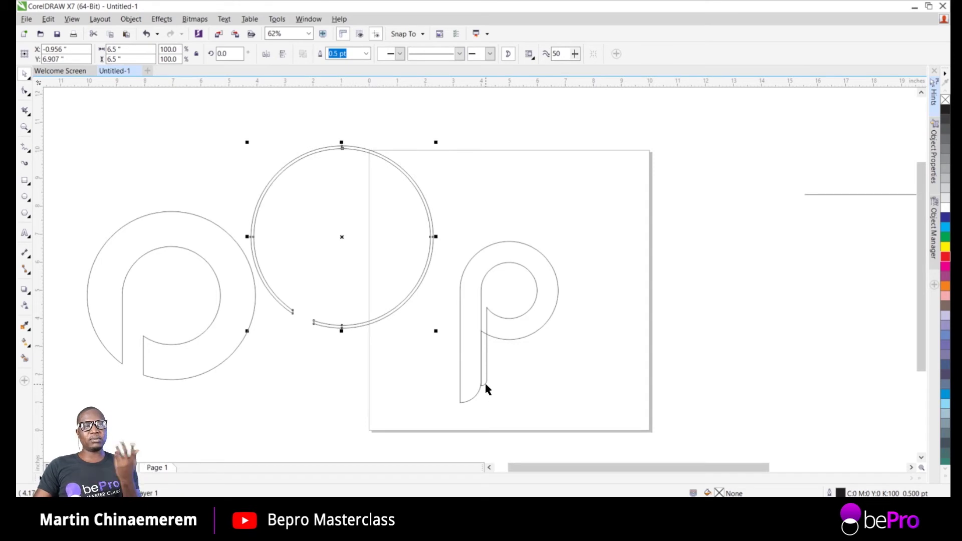
{"action": "key", "text": "ctrl+z"}
{"action": "key", "text": "ctrl+z"}
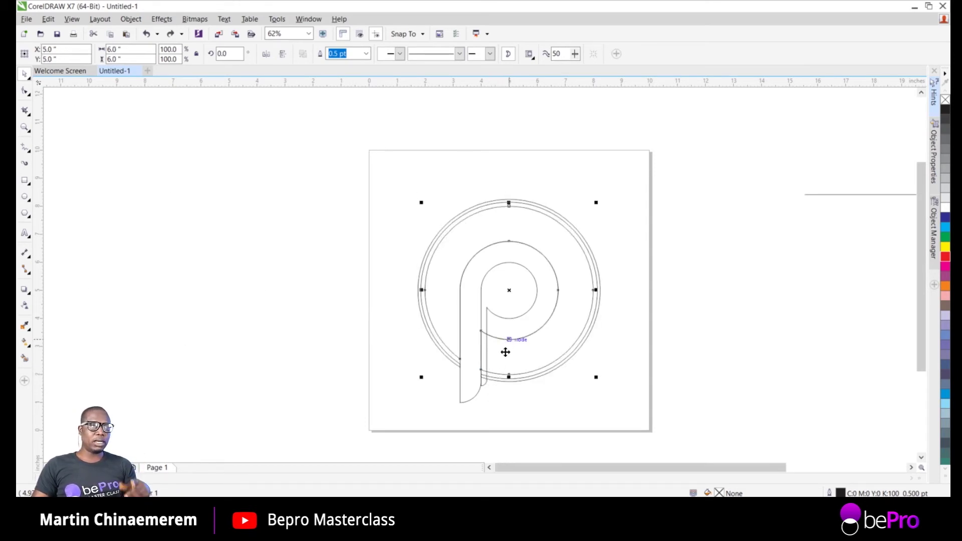
Trim the larger P shape with the smaller inner P shape
{"action": "left_click", "coordinate": [518, 309]}
{"action": "left_click", "coordinate": [506, 303]}
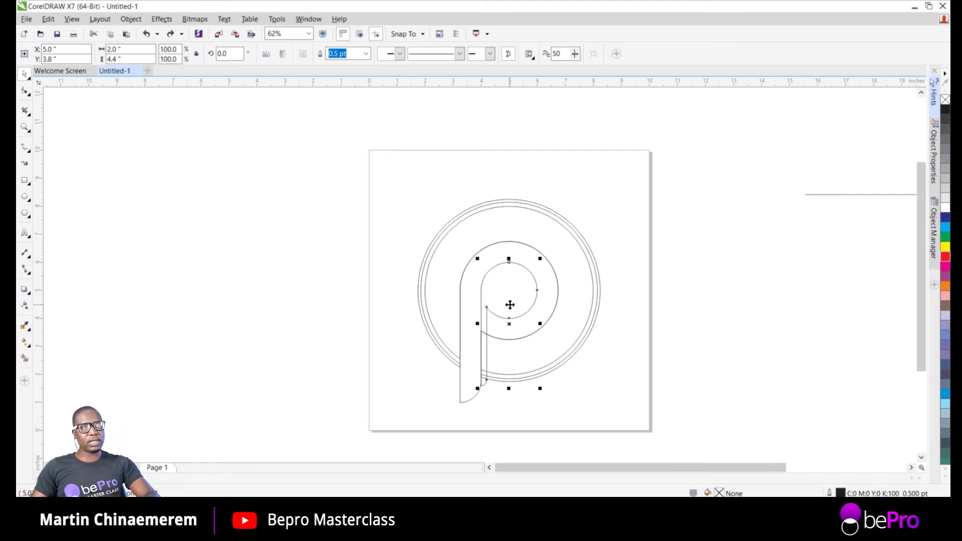
{"action": "left_click", "coordinate": [496, 256], "text": "shift"}
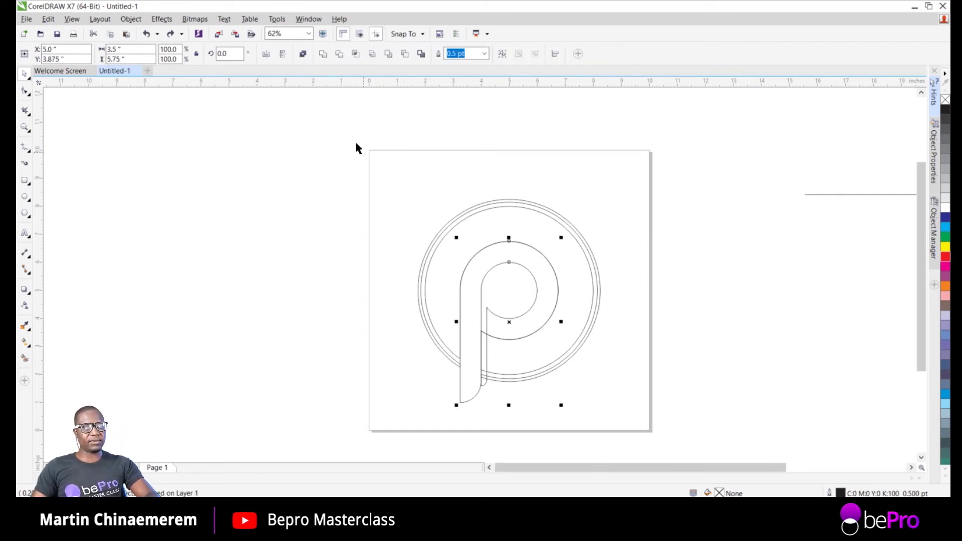
{"action": "left_click", "coordinate": [339, 53]}
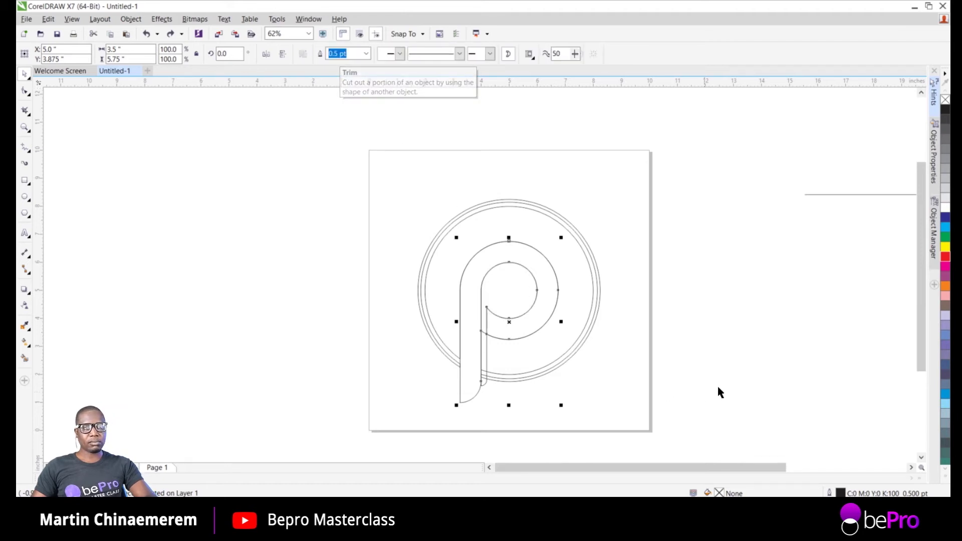
{"action": "left_click", "coordinate": [549, 342]}
Trim the 6-inch circle with the smaller inner P shape
{"action": "left_click", "coordinate": [515, 318]}
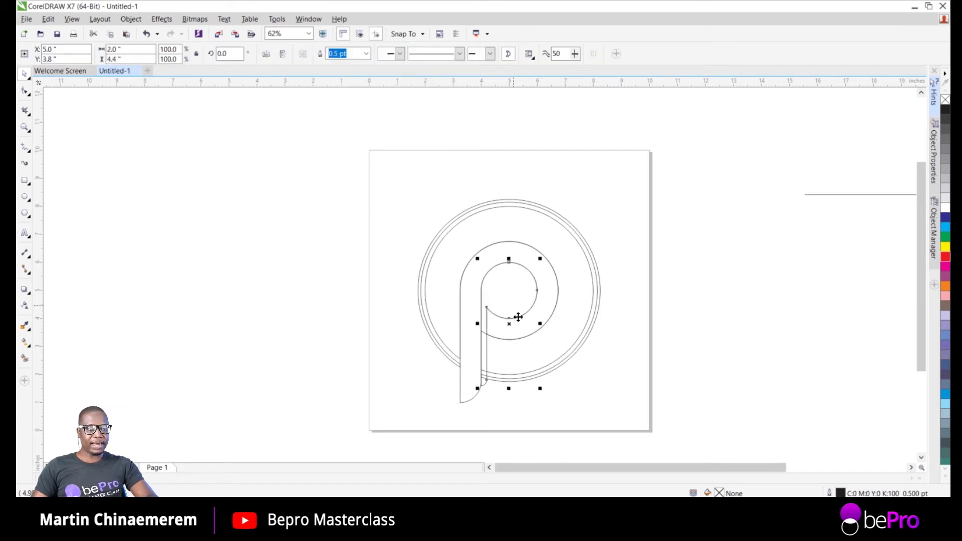
{"action": "left_click", "coordinate": [546, 347]}
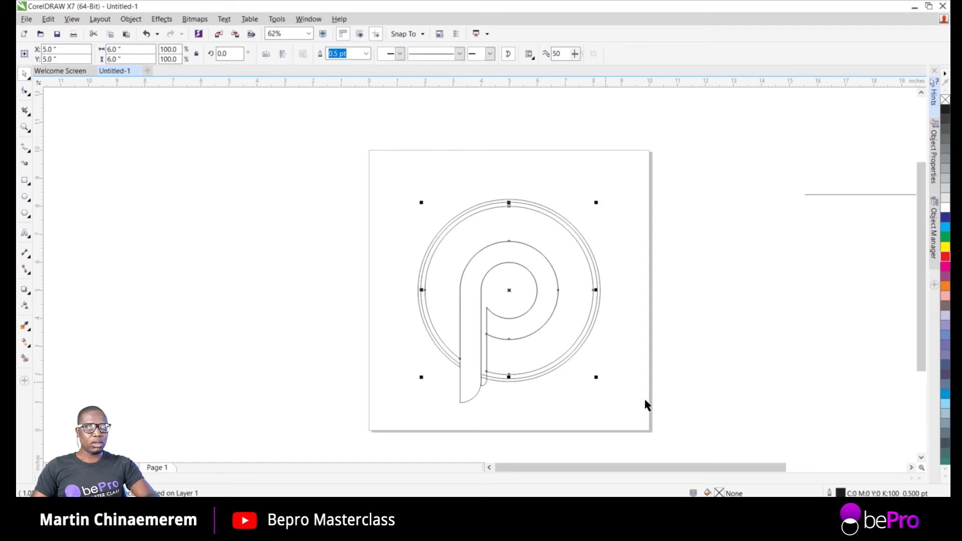
{"action": "left_click", "coordinate": [470, 315]}
Trim the outer ring with the smaller inner P shape and clear the selection
{"action": "left_click", "coordinate": [486, 284]}
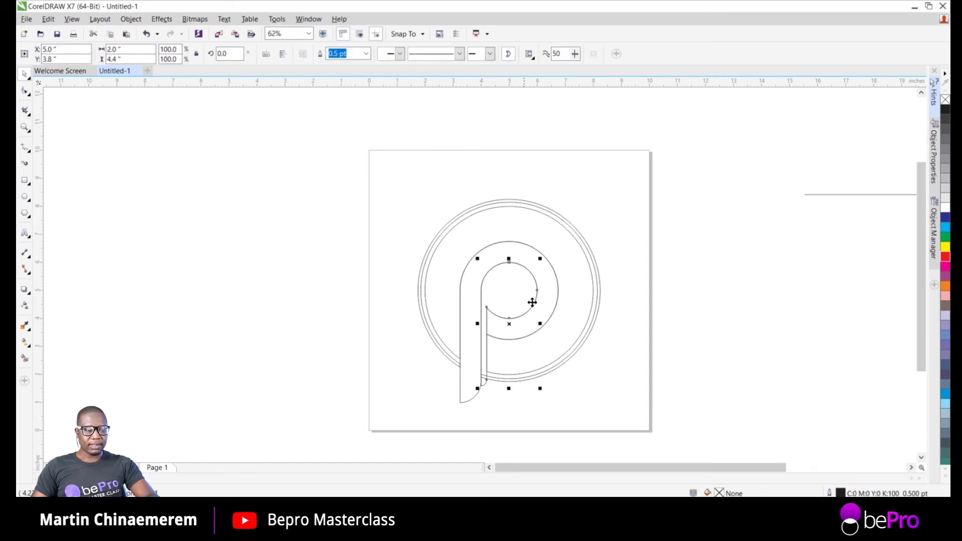
{"action": "left_click", "coordinate": [596, 268], "text": "shift"}
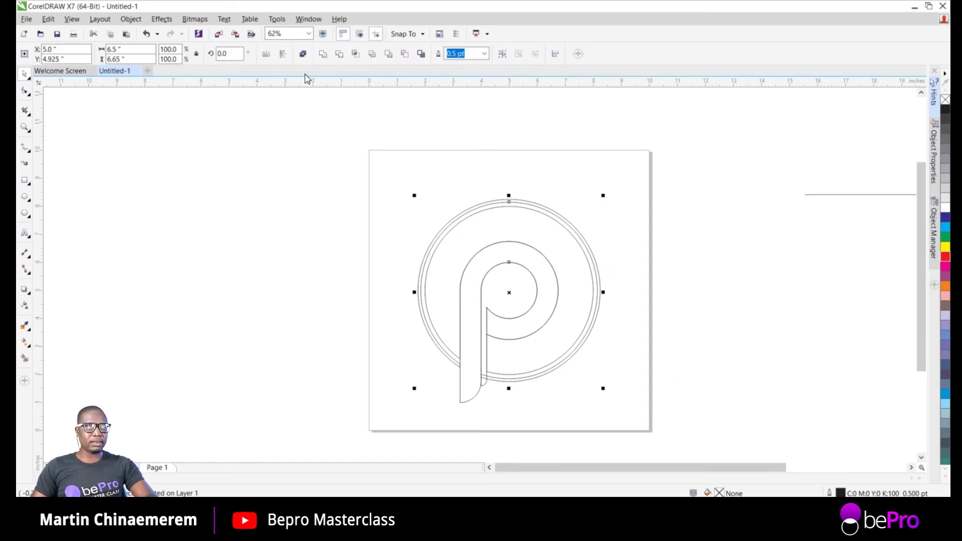
{"action": "left_click", "coordinate": [339, 54]}
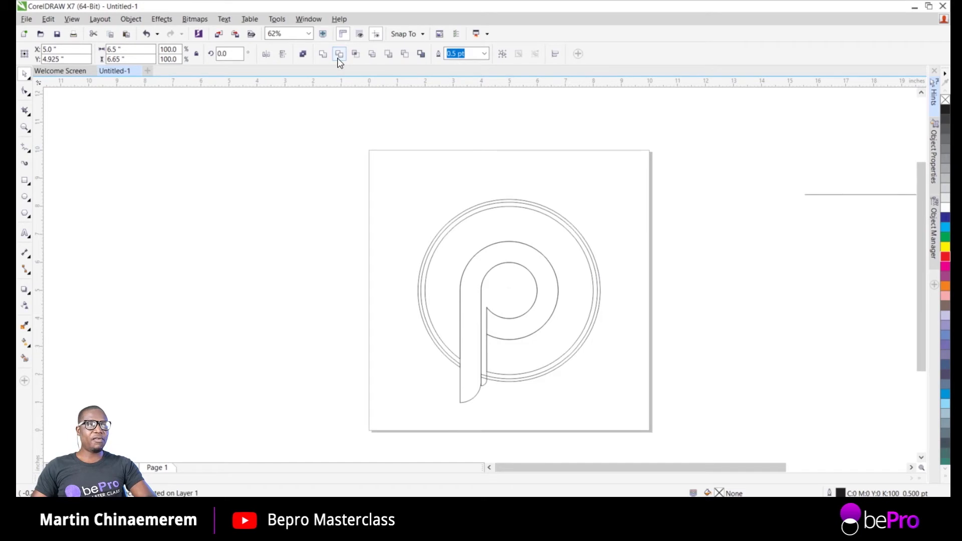
{"action": "left_click", "coordinate": [774, 378]}
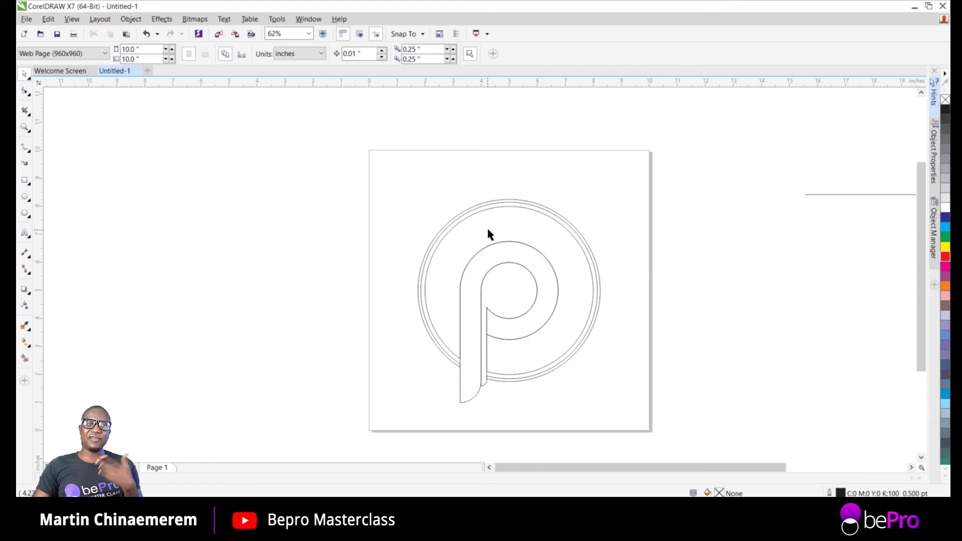
Fill the trimmed 6-inch circle orange and the larger P shape cyan
{"action": "left_click", "coordinate": [561, 225]}
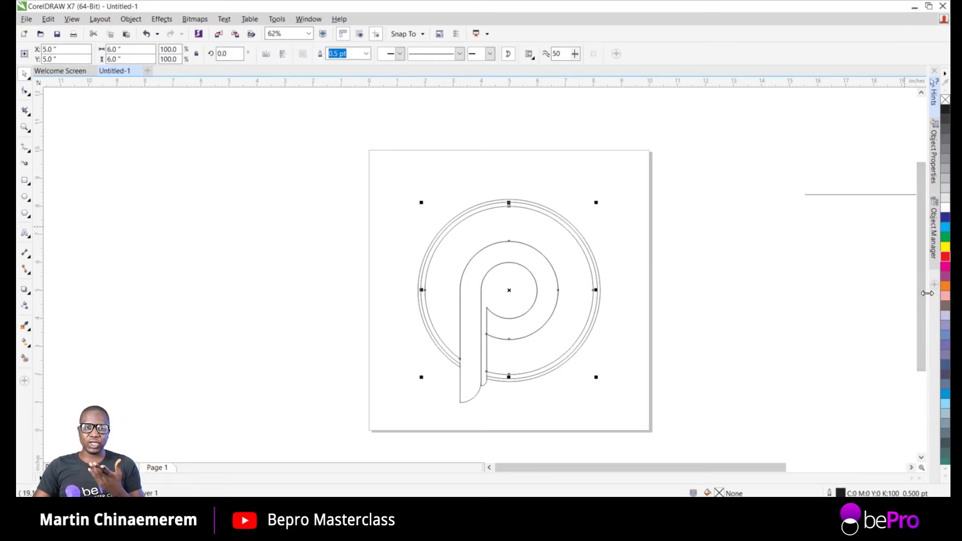
{"action": "left_click_drag", "start_coordinate": [945, 291], "coordinate": [533, 316]}
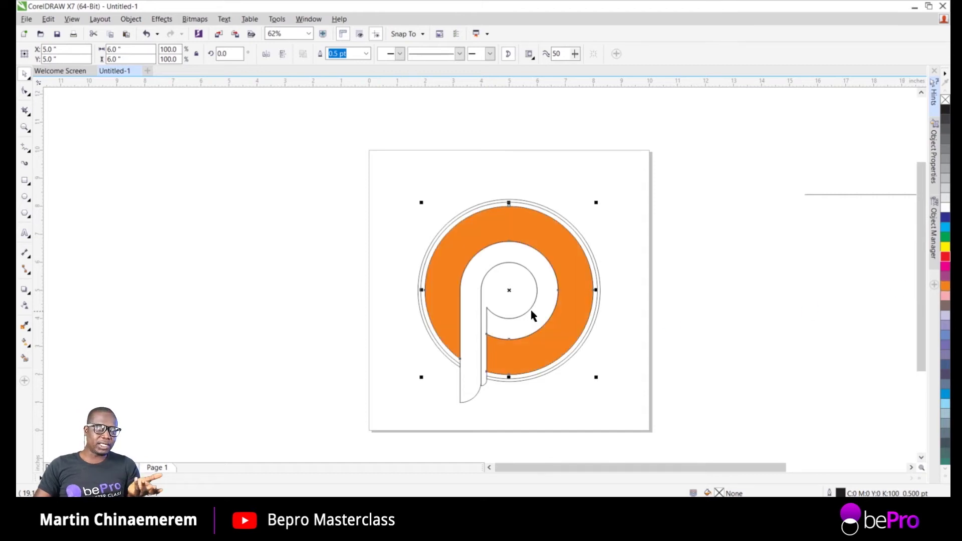
{"action": "left_click", "coordinate": [539, 275]}
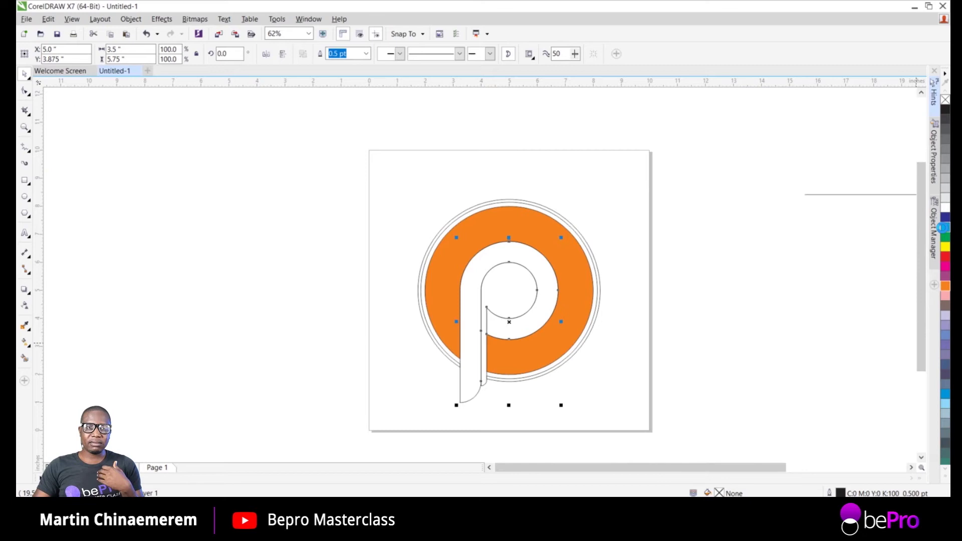
{"action": "left_click", "coordinate": [946, 226]}
Fill the smaller inner P shape red and the outer ring light blue
{"action": "left_click", "coordinate": [506, 279]}
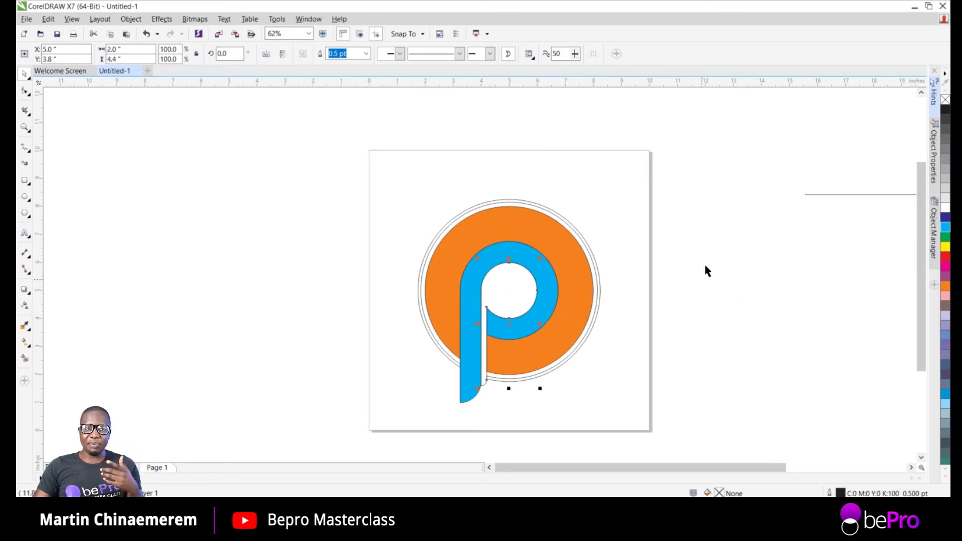
{"action": "left_click", "coordinate": [945, 257]}
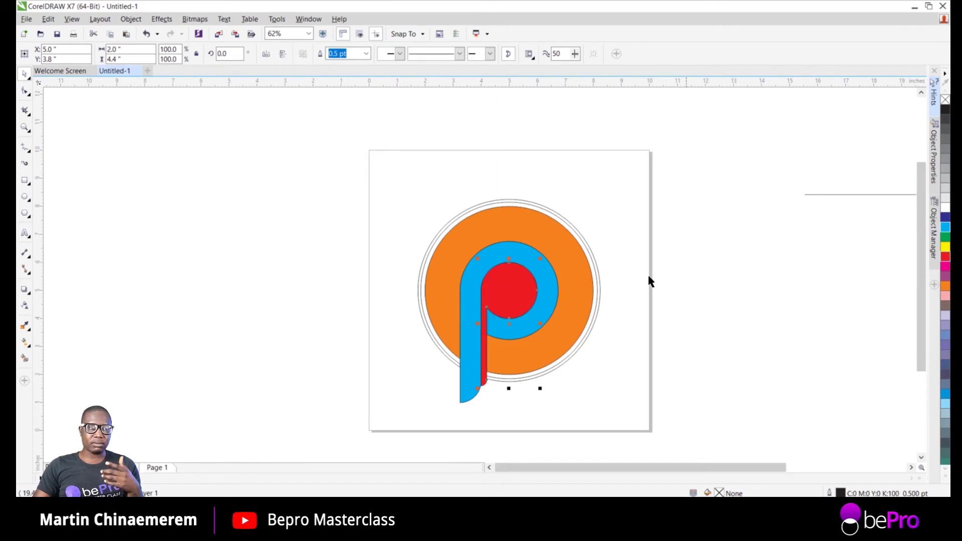
{"action": "left_click", "coordinate": [568, 224]}
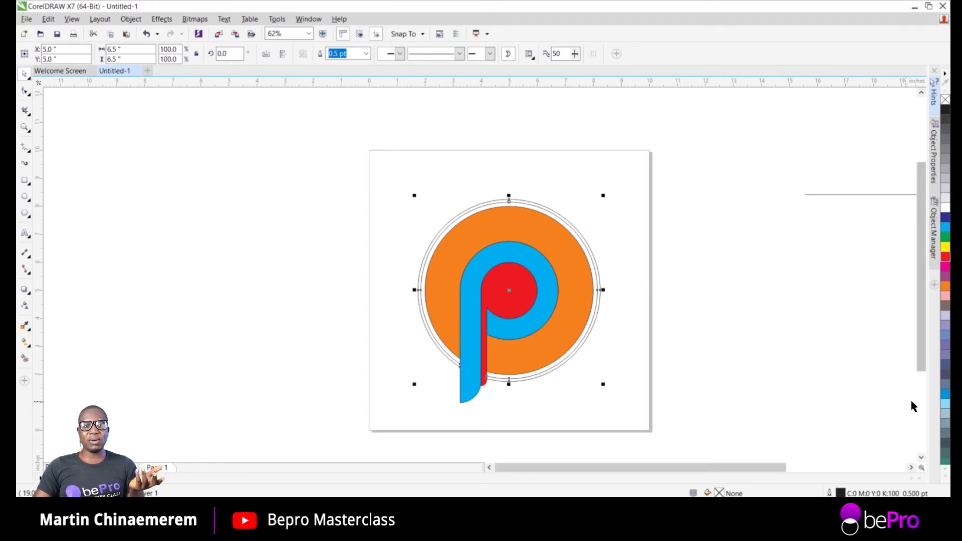
{"action": "right_click", "coordinate": [946, 404]}
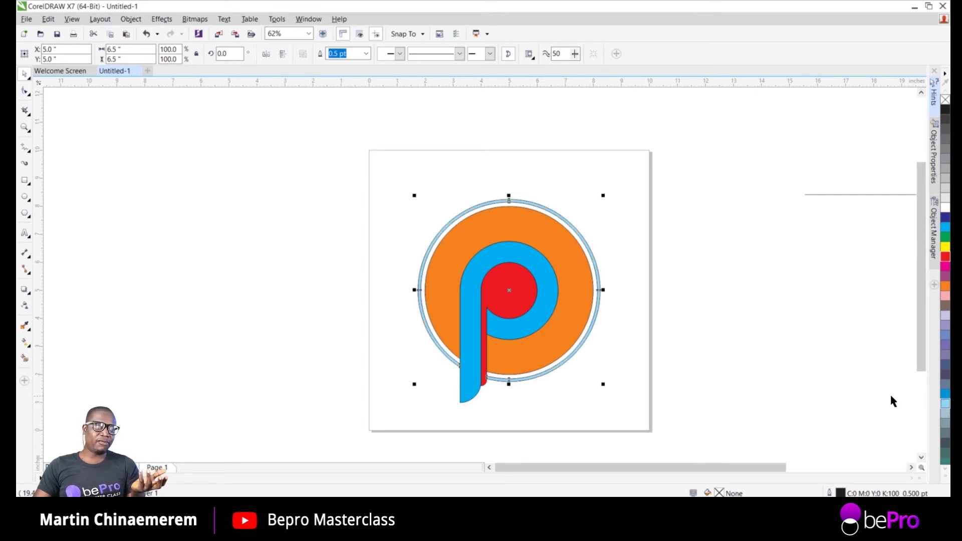
{"action": "left_click", "coordinate": [710, 365]}
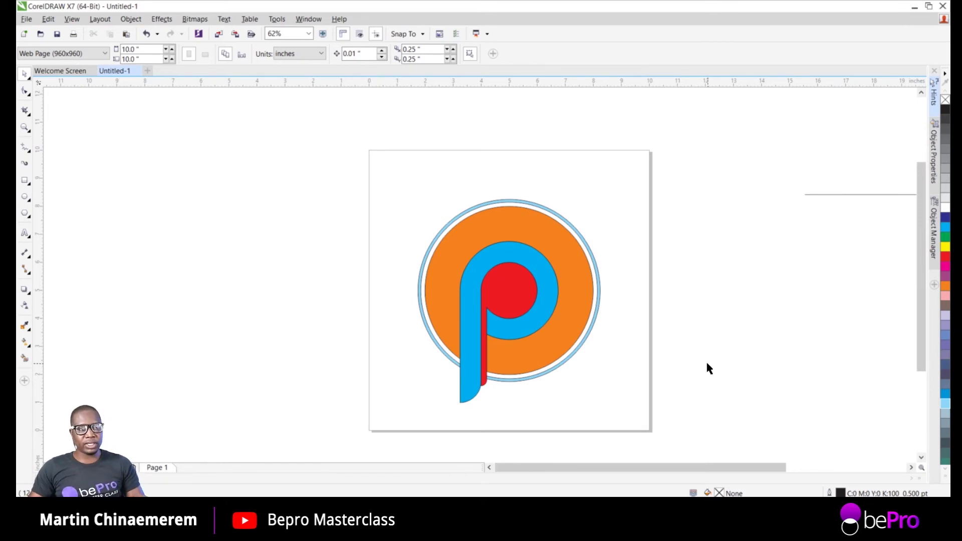
Select all the logo shapes and remove their fills
{"action": "left_click_drag", "start_coordinate": [725, 187], "coordinate": [385, 396]}
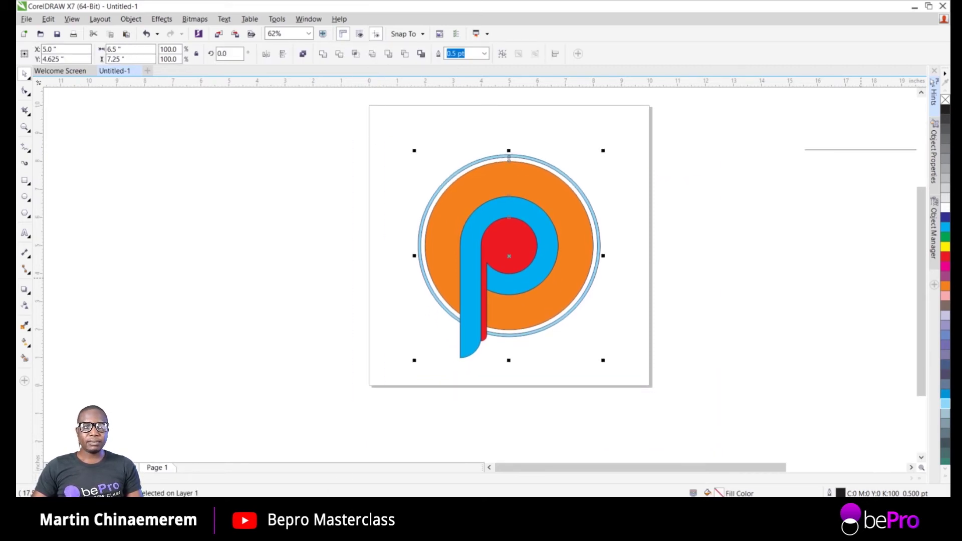
{"action": "left_click", "coordinate": [945, 102]}
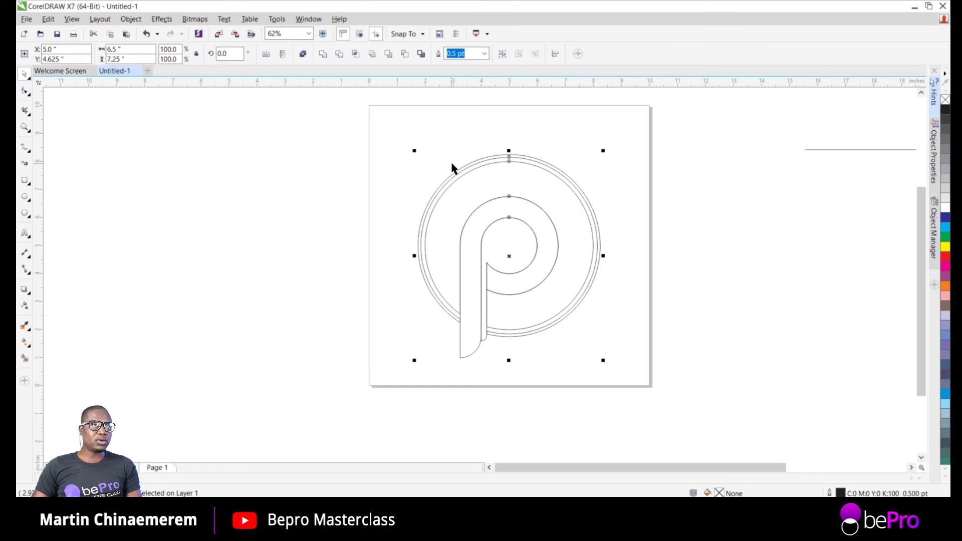
Group the four selected logo shapes into one object and check that they select together
{"action": "left_click", "coordinate": [503, 55]}
{"action": "left_click", "coordinate": [669, 233]}
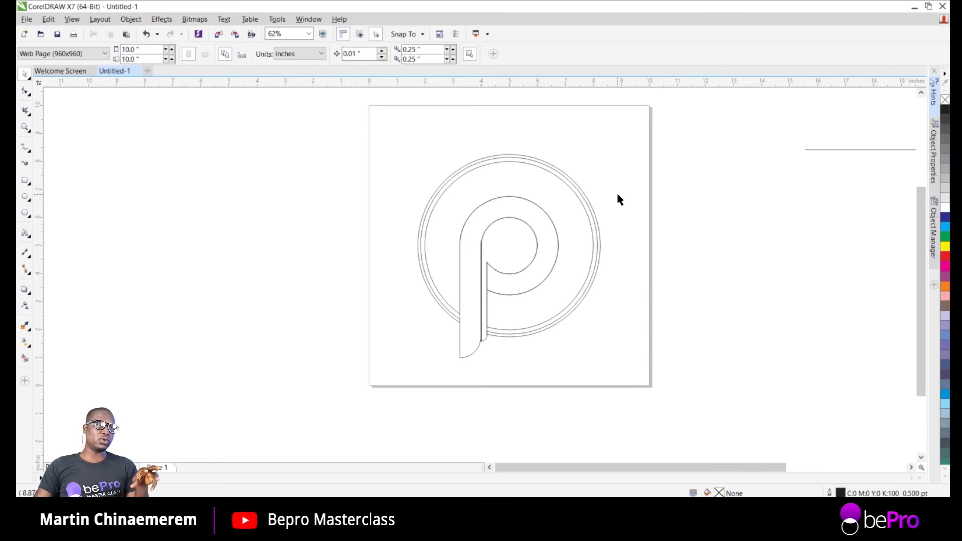
{"action": "left_click", "coordinate": [524, 196]}
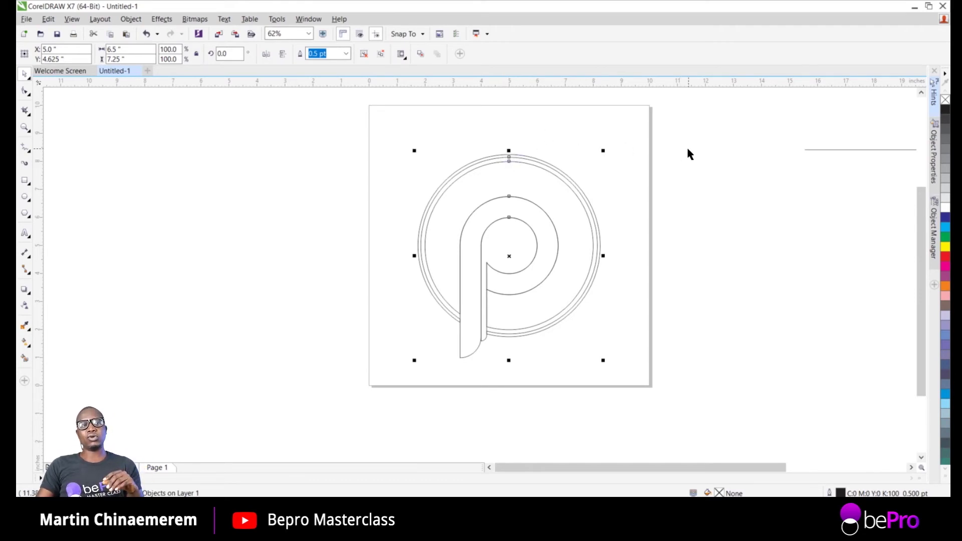
Delete the stray horizontal line lying outside the page
{"action": "left_click", "coordinate": [825, 146]}
{"action": "left_click", "coordinate": [821, 149]}
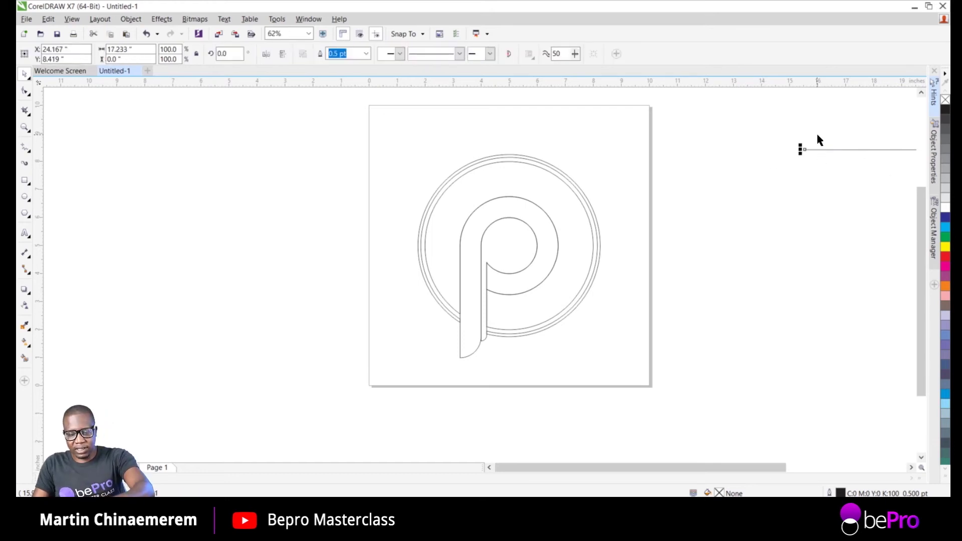
{"action": "key", "text": "Delete"}
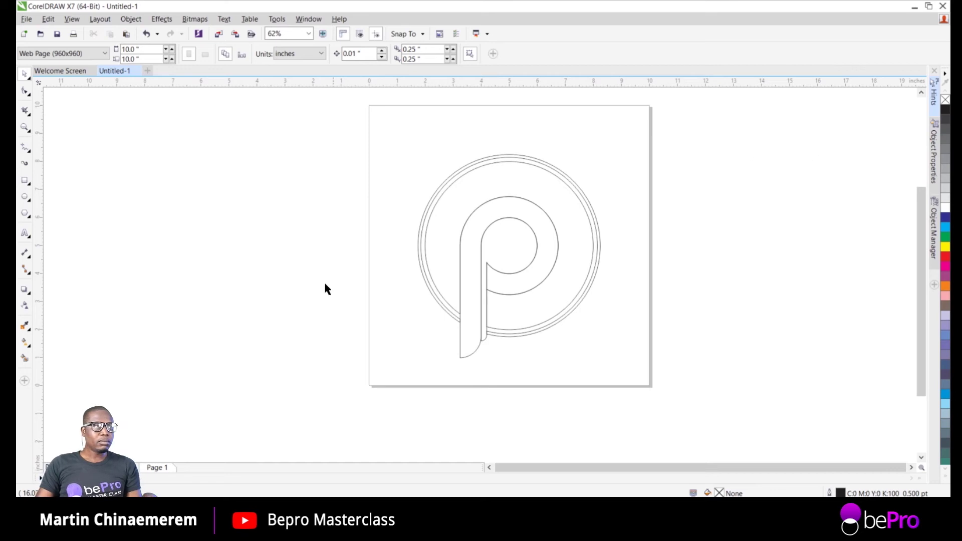
Draw a circle about 8.23 inches in diameter beside the logo, overlapping it, and clear the selection
{"action": "left_click", "coordinate": [24, 196]}
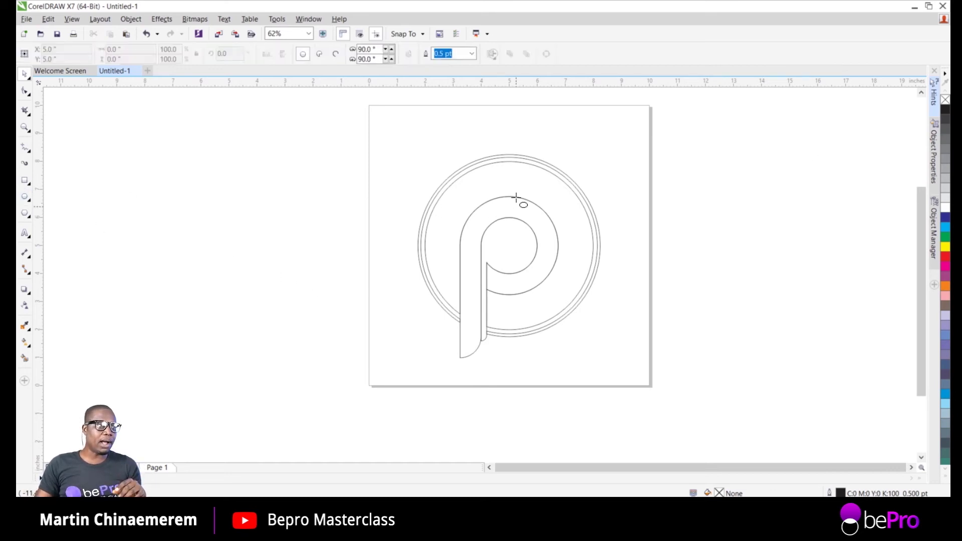
{"action": "left_click_drag", "start_coordinate": [229, 137], "coordinate": [460, 351]}
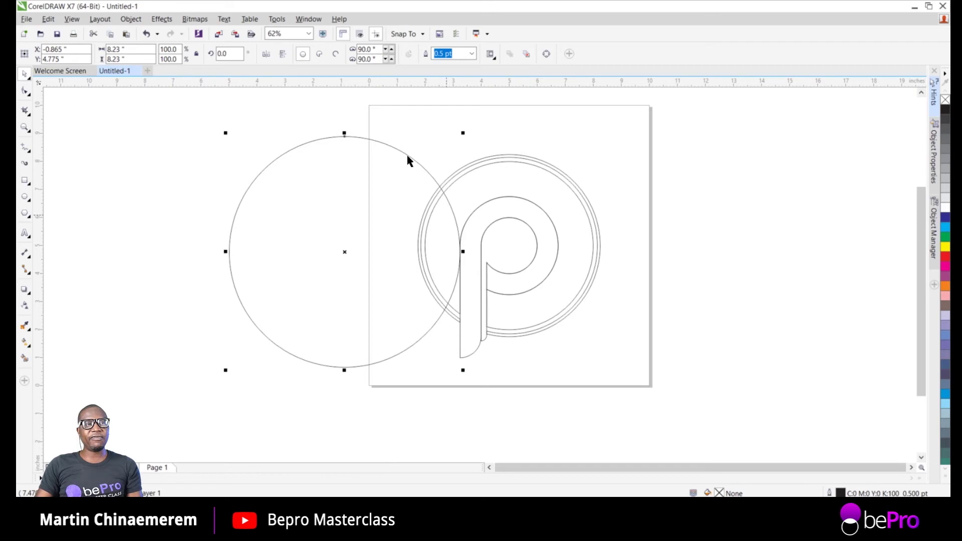
{"action": "left_click", "coordinate": [178, 178]}
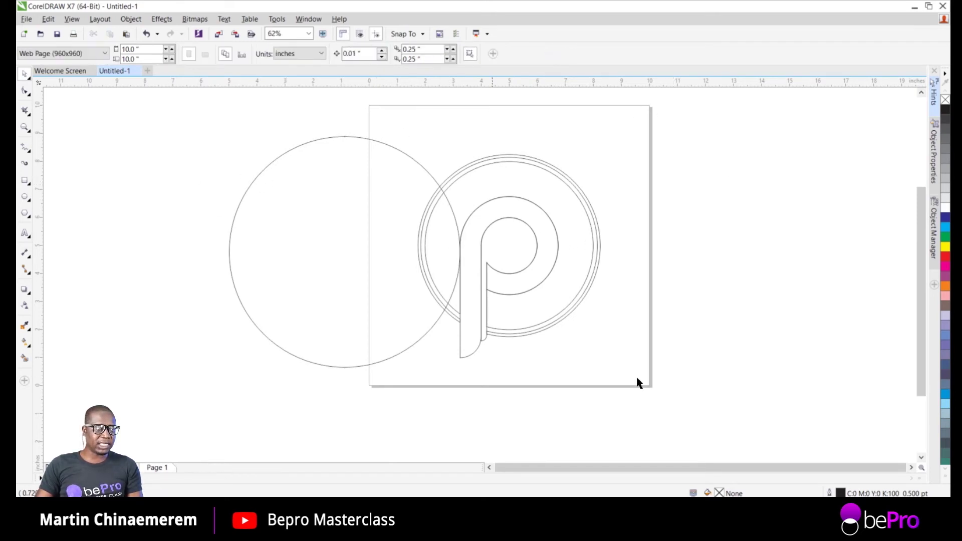
Set the new circle's width and height to 9 inches and centre it on the page
{"action": "left_click", "coordinate": [314, 190]}
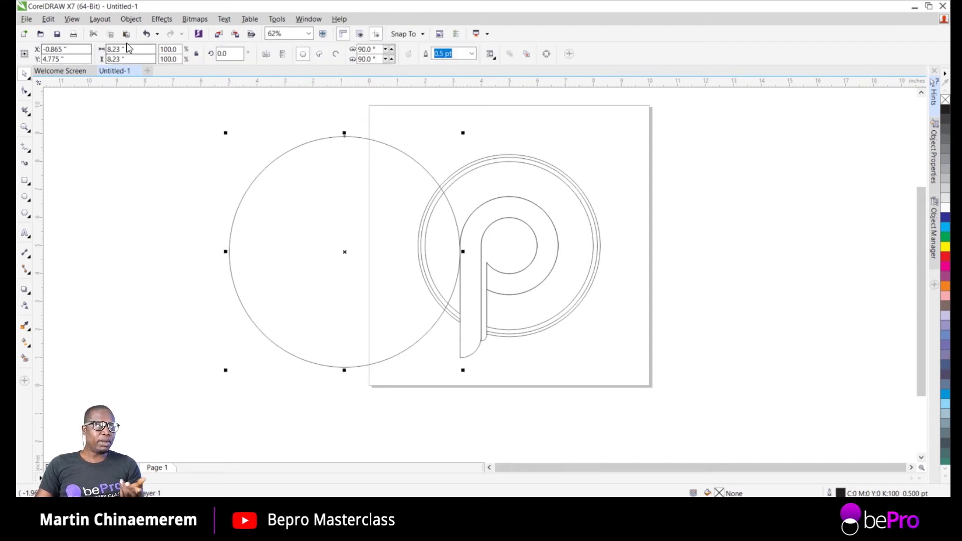
{"action": "left_click_drag", "start_coordinate": [129, 49], "coordinate": [96, 50]}
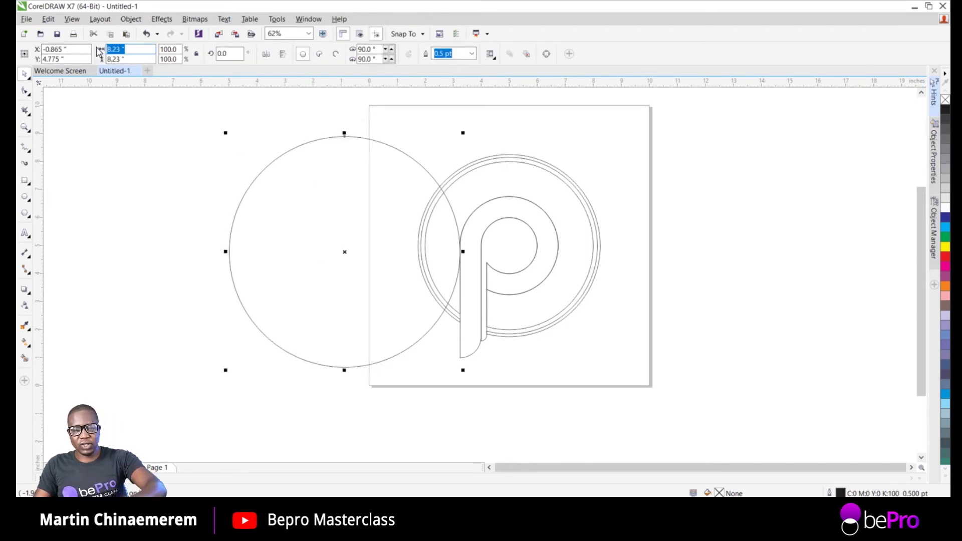
{"action": "type", "text": "9"}
{"action": "key", "text": "Tab"}
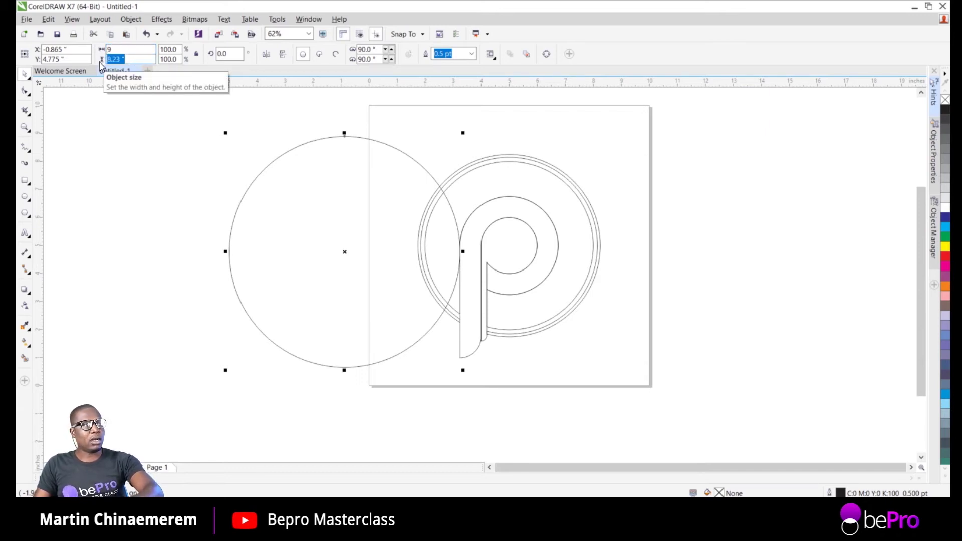
{"action": "type", "text": "9"}
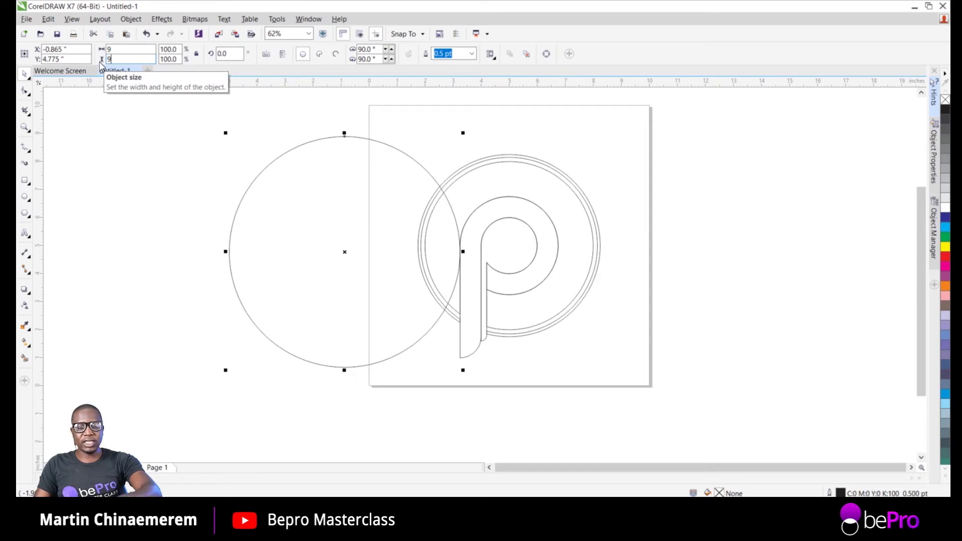
{"action": "key", "text": "Return"}
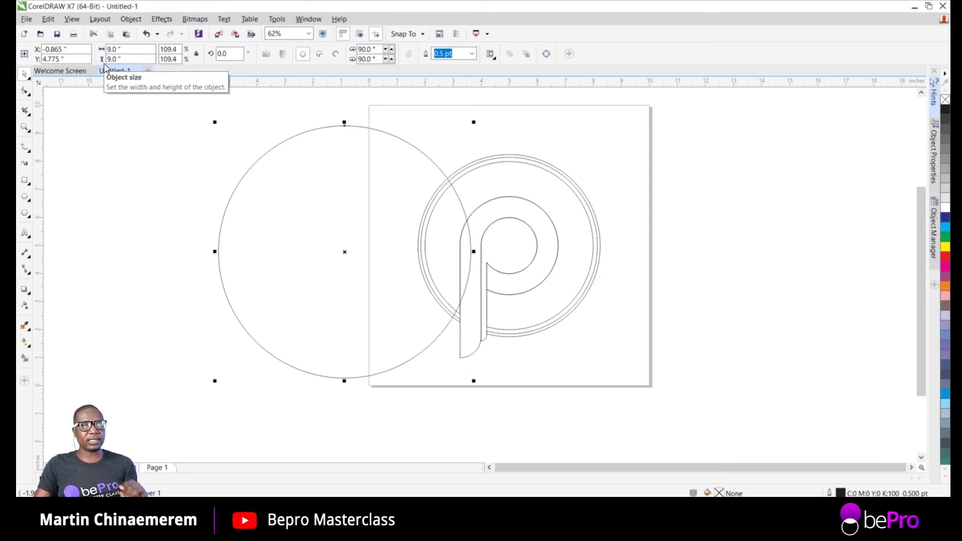
{"action": "key", "text": "p"}
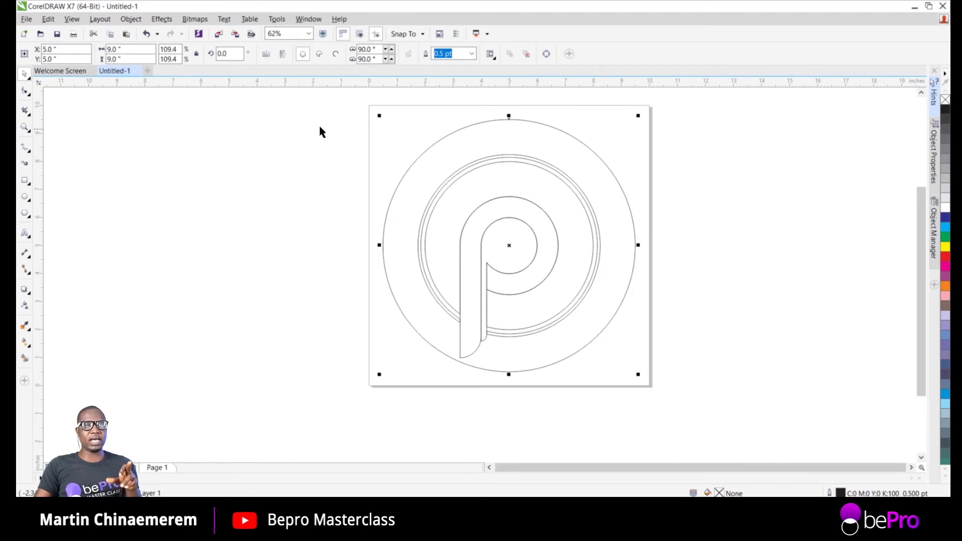
Resize the centred circle to 10 inches wide and 10 inches high
{"action": "left_click", "coordinate": [136, 53]}
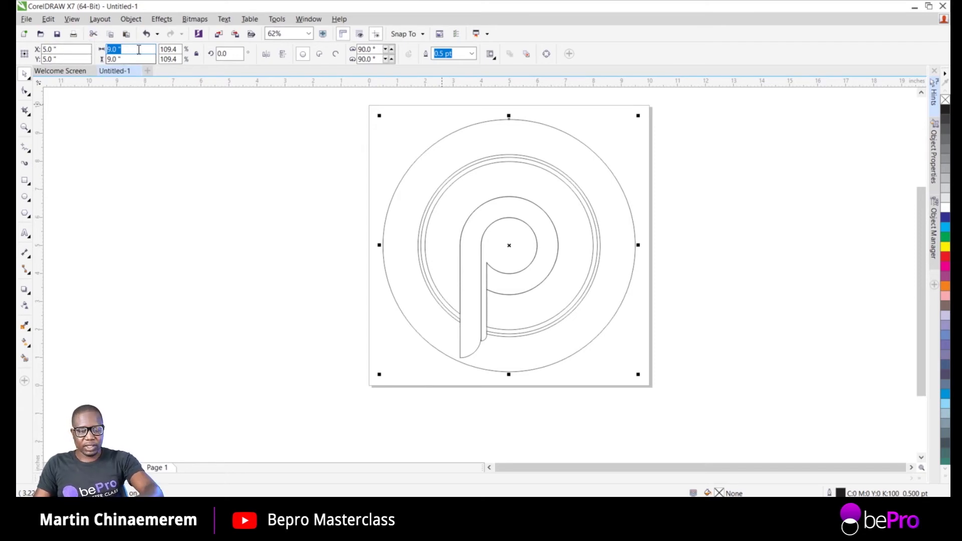
{"action": "type", "text": "10"}
{"action": "left_click", "coordinate": [132, 59]}
{"action": "type", "text": "10"}
{"action": "key", "text": "Return"}
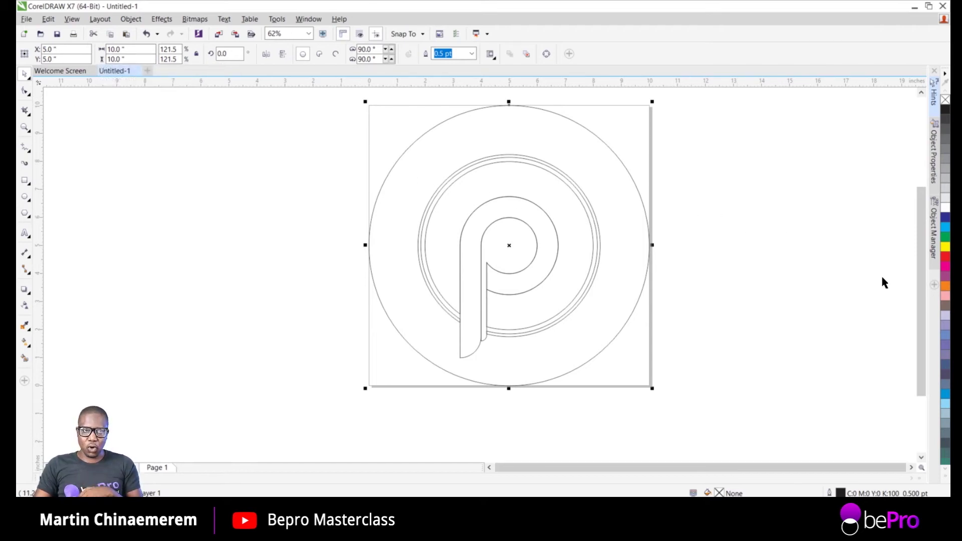
Fill the large circle orange and send it to the back of the layer
{"action": "left_click_drag", "start_coordinate": [946, 293], "coordinate": [496, 257]}
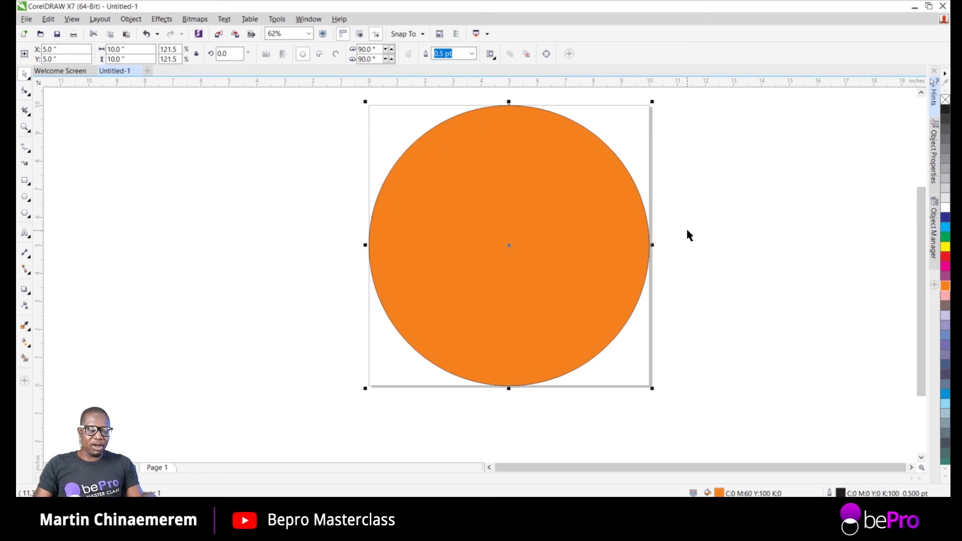
{"action": "key", "text": "shift+Page_Down"}
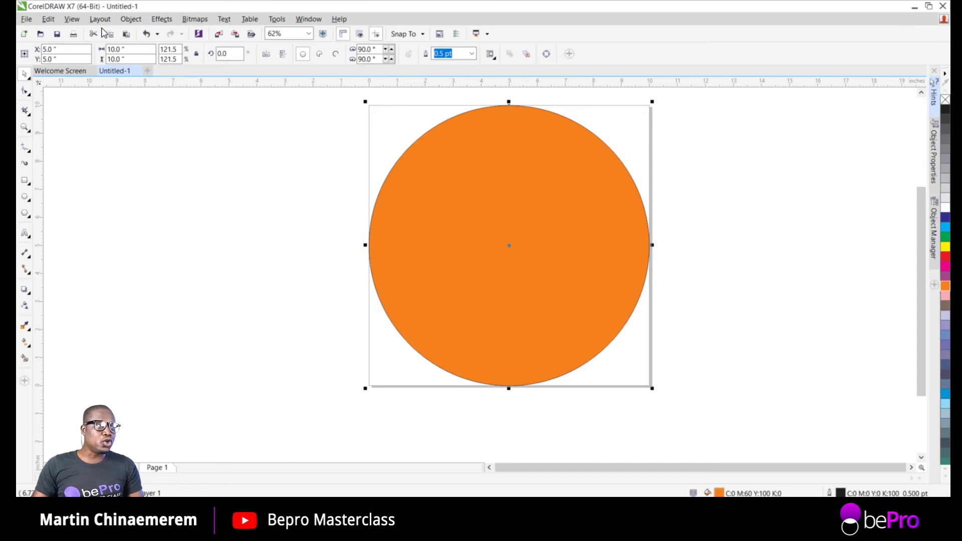
{"action": "left_click", "coordinate": [129, 20]}
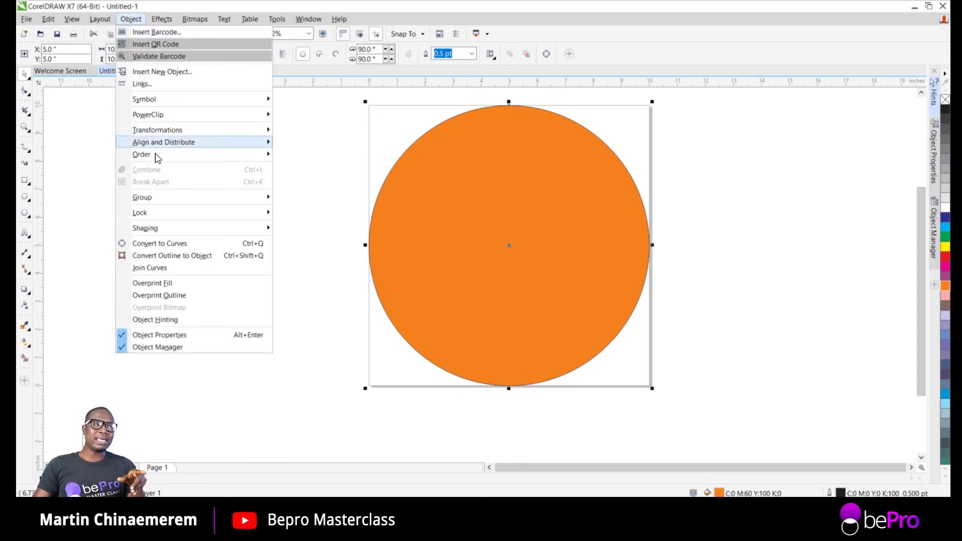
{"action": "mouse_move", "coordinate": [156, 162]}
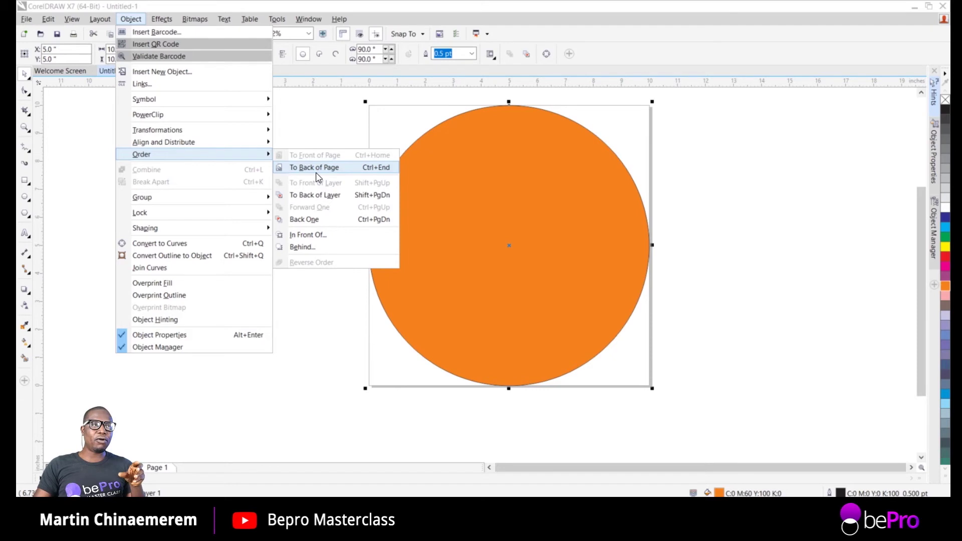
{"action": "left_click", "coordinate": [329, 198]}
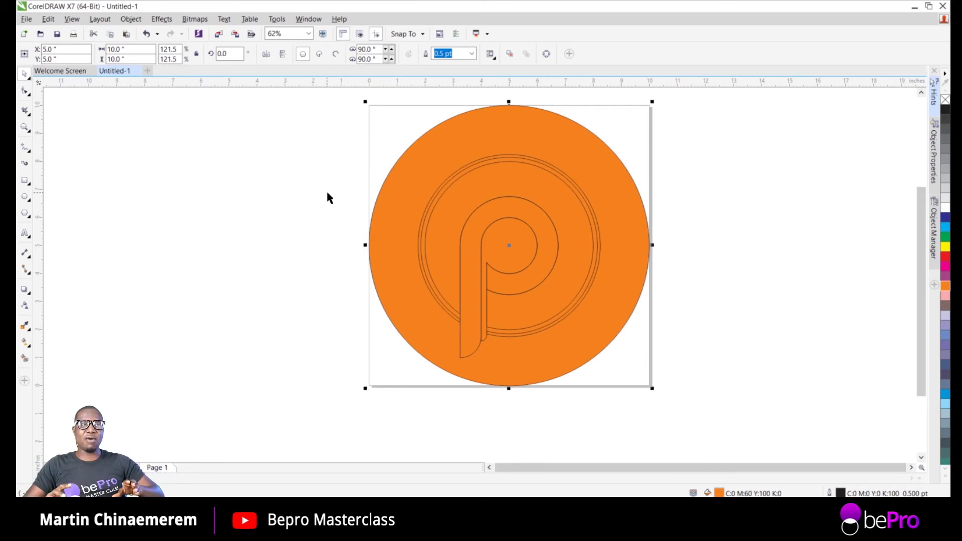
{"action": "left_click", "coordinate": [453, 224]}
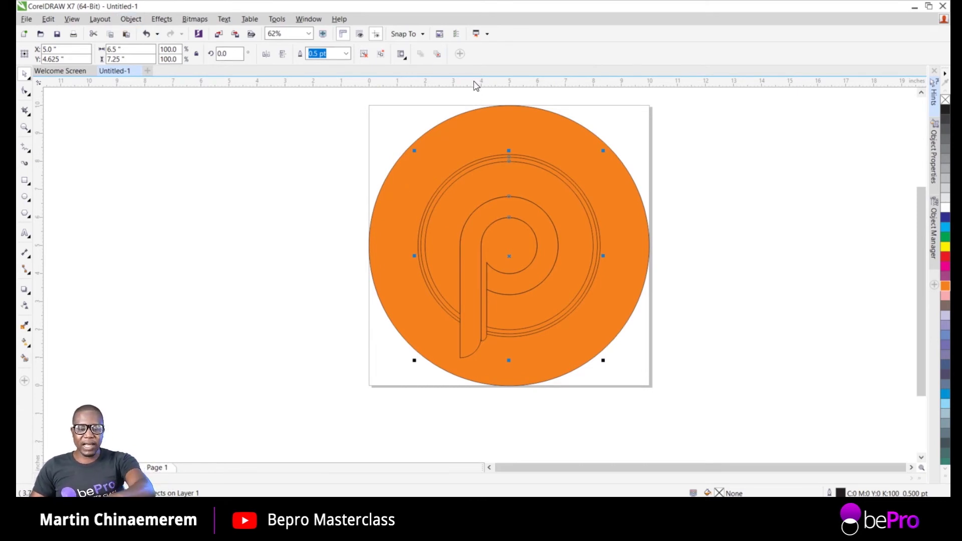
{"action": "left_click", "coordinate": [129, 19]}
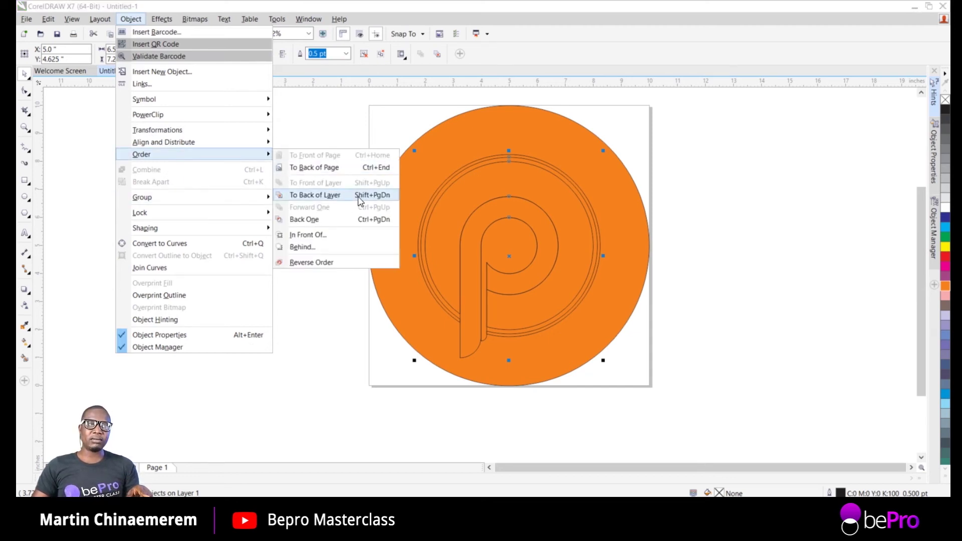
{"action": "left_click", "coordinate": [739, 209]}
Fill the large background circle blue and the grouped logo shapes white
{"action": "left_click", "coordinate": [631, 214]}
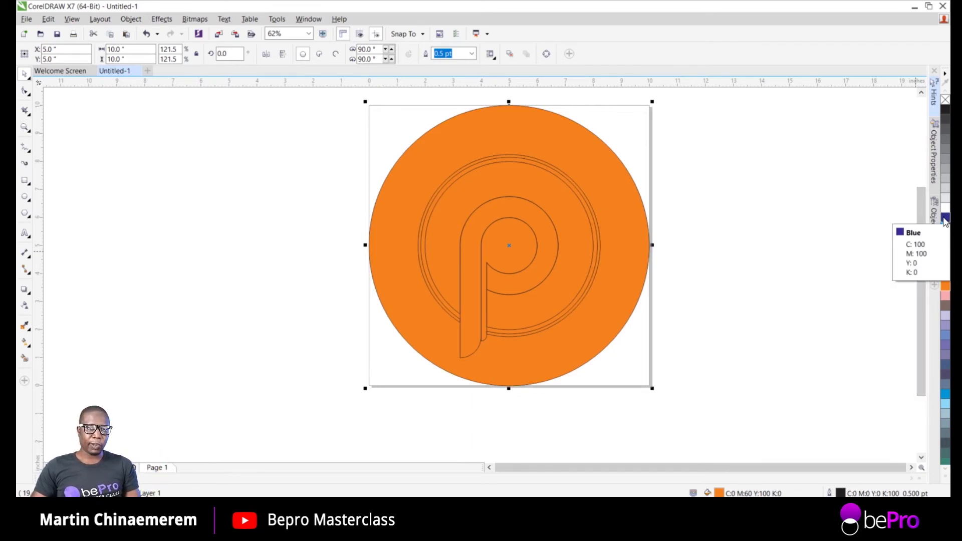
{"action": "left_click_drag", "start_coordinate": [945, 222], "coordinate": [614, 234]}
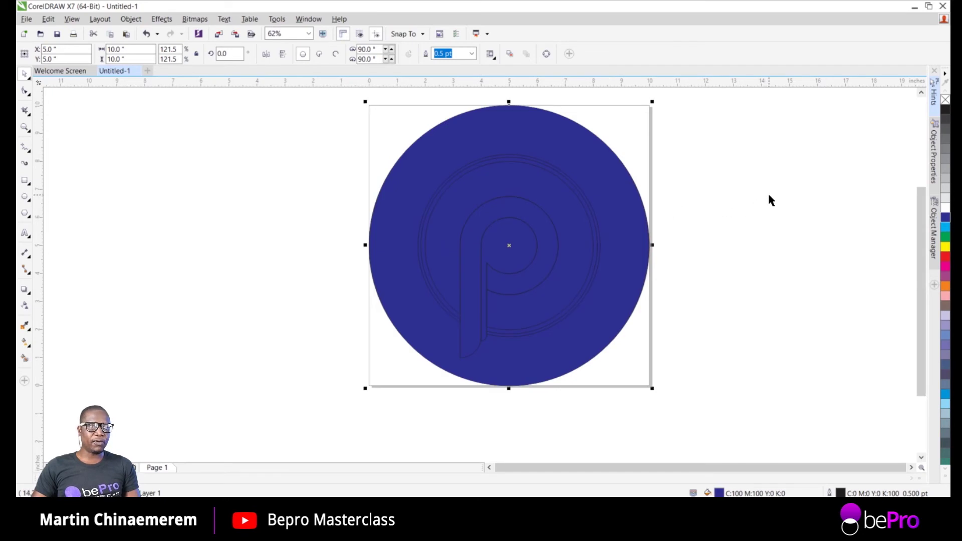
{"action": "left_click", "coordinate": [769, 175]}
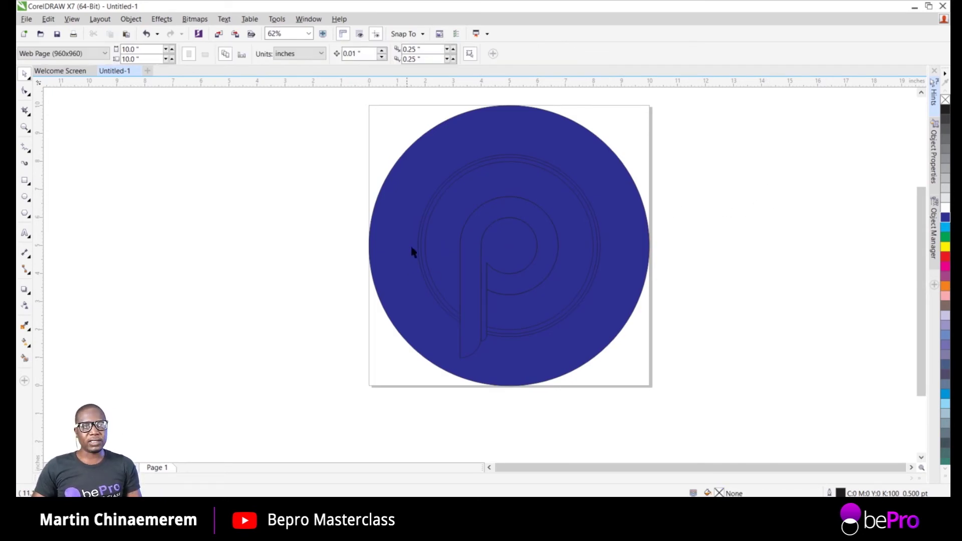
{"action": "left_click", "coordinate": [507, 158]}
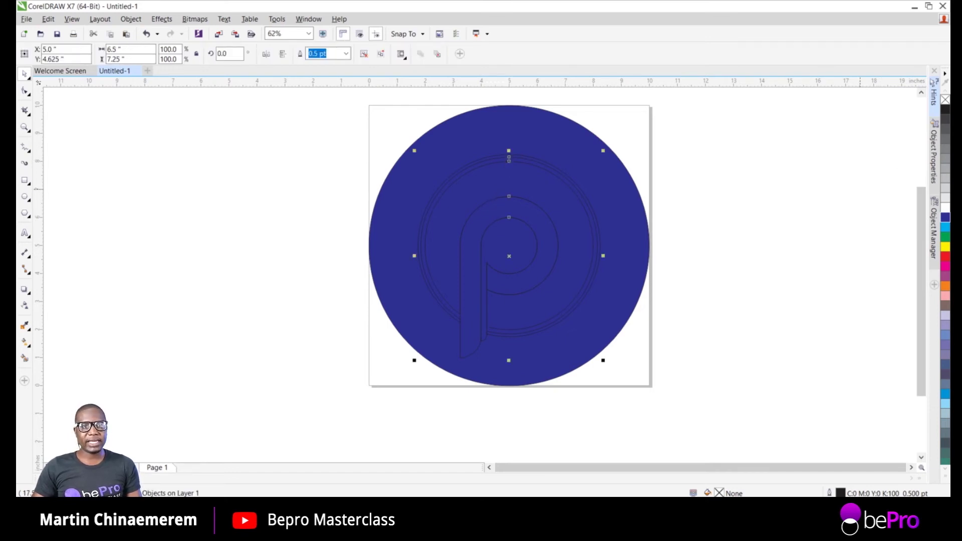
{"action": "left_click", "coordinate": [945, 207]}
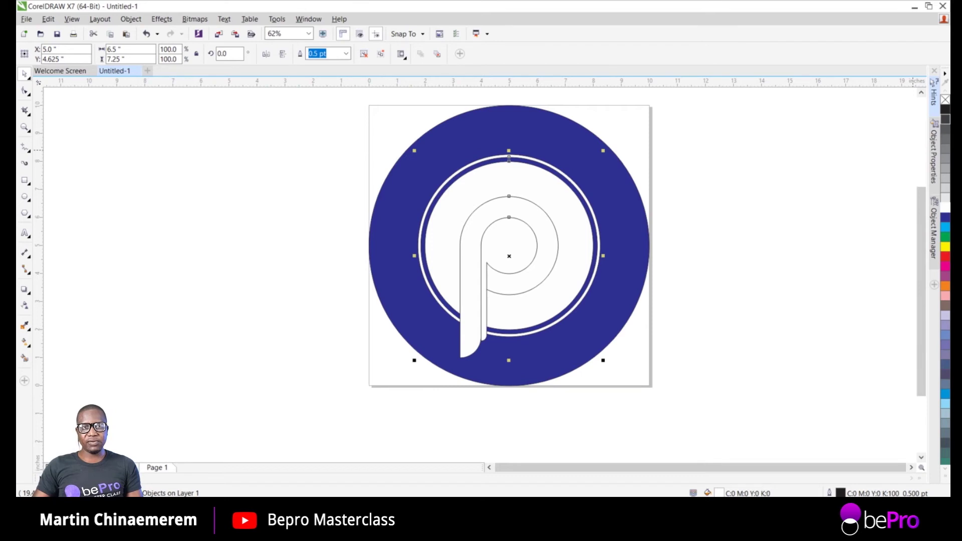
Try removing the outlines from the logo group, inspect the shape edges, and undo the outline removal
{"action": "right_click", "coordinate": [946, 99]}
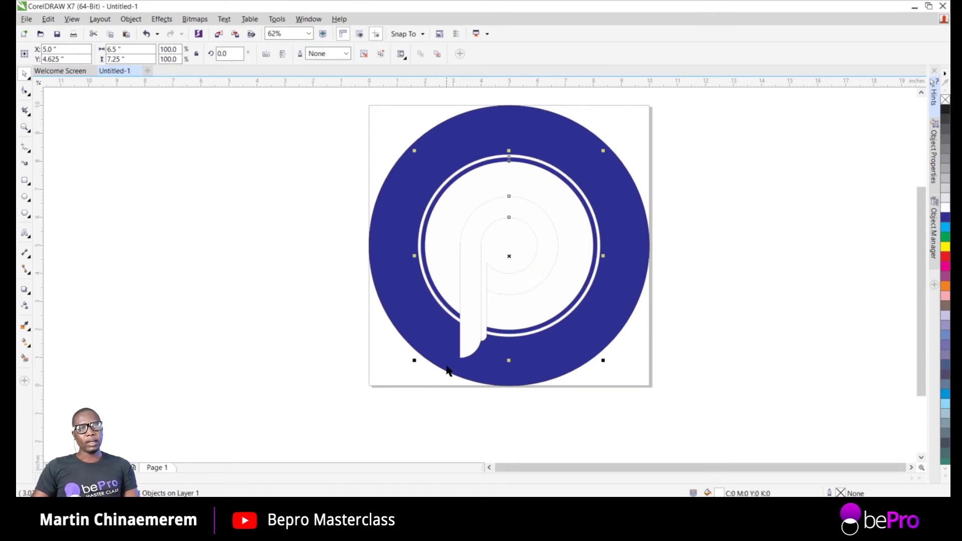
{"action": "scroll", "coordinate": [473, 218], "scroll_direction": "up", "scroll_amount": 4}
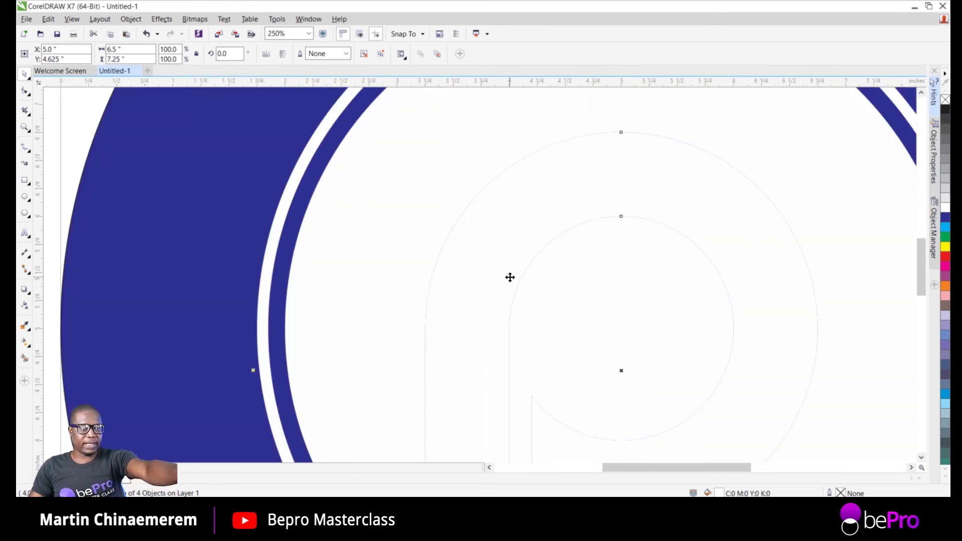
{"action": "scroll", "coordinate": [510, 277], "scroll_direction": "down", "scroll_amount": 4}
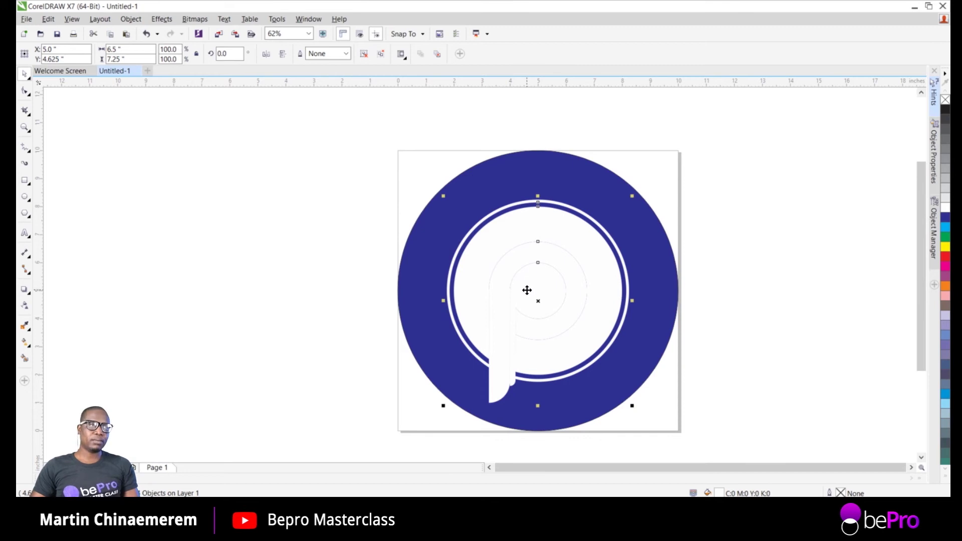
{"action": "key", "text": "ctrl+z"}
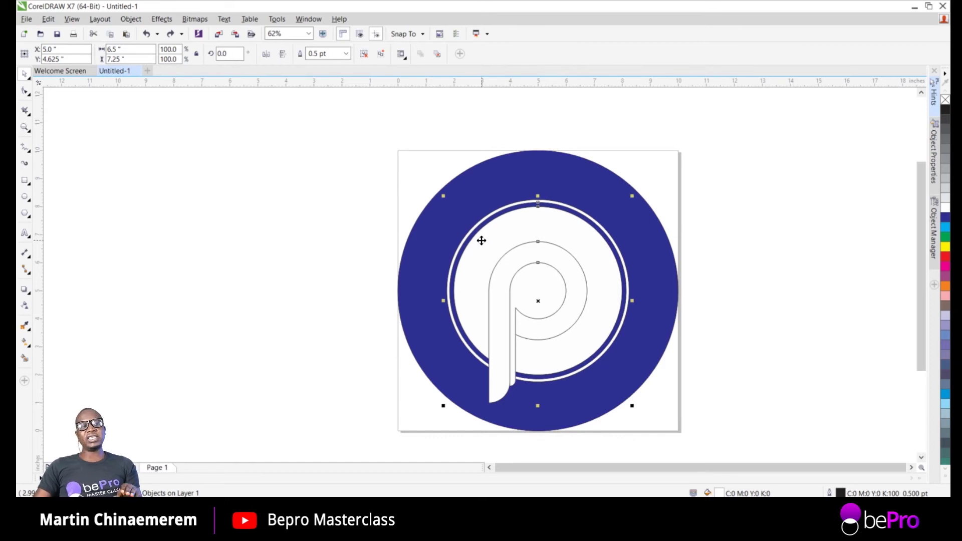
{"action": "left_click", "coordinate": [25, 292]}
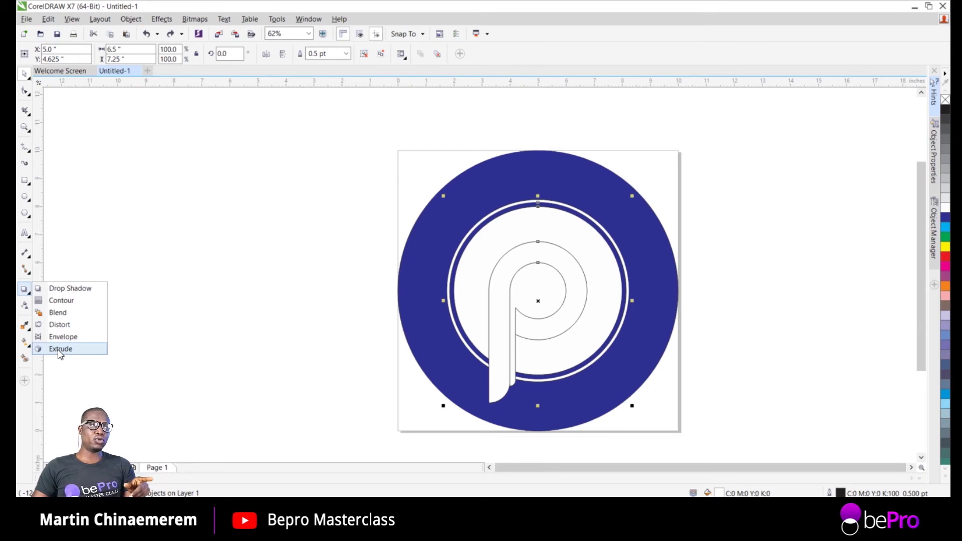
{"action": "left_click", "coordinate": [26, 128]}
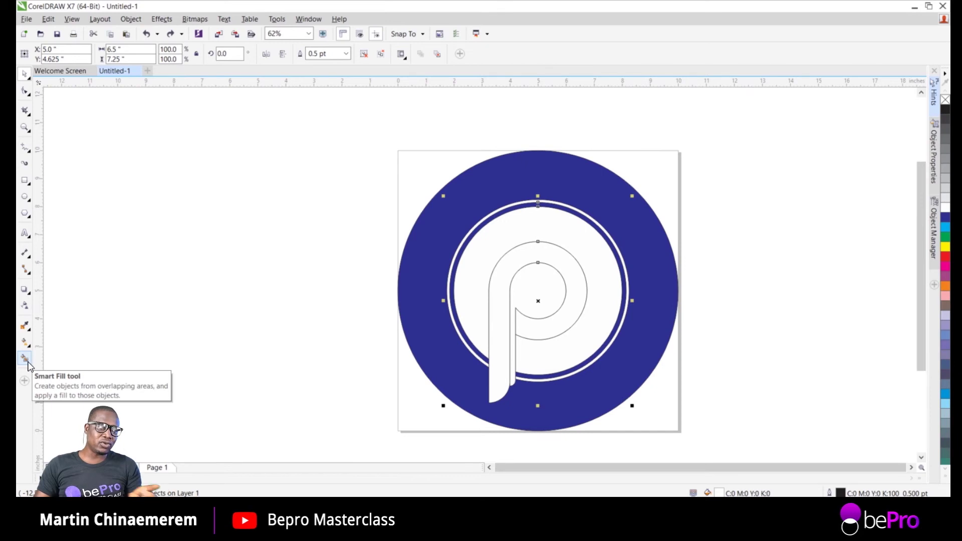
{"action": "left_click", "coordinate": [28, 343]}
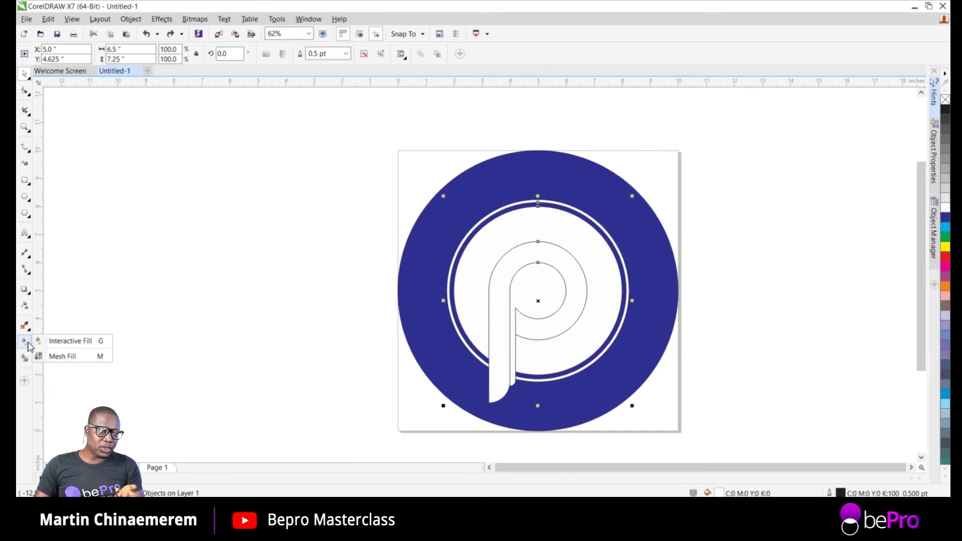
{"action": "left_click", "coordinate": [29, 356]}
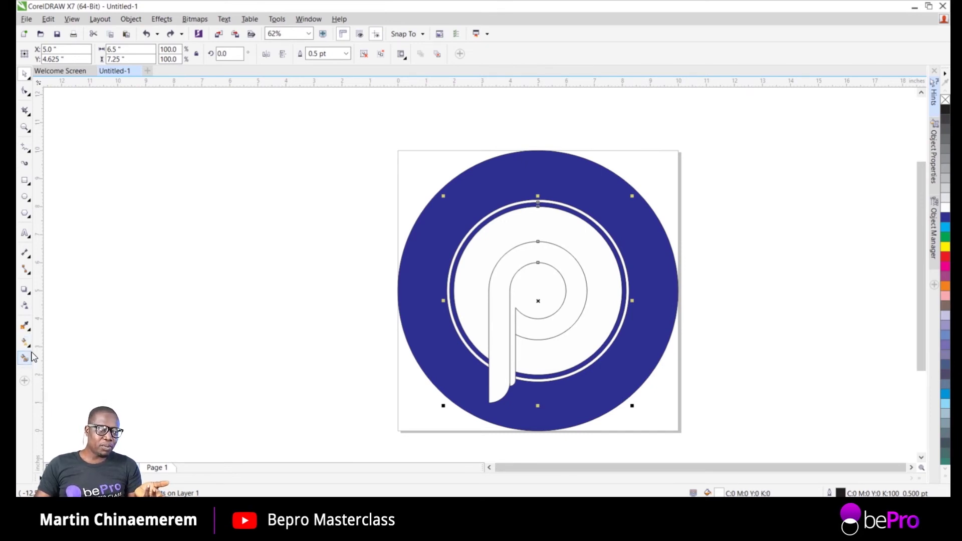
Extrude the white logo group diagonally down to the right, with the vanishing point at about 5.507 inches horizontally and -5.993 inches vertically
{"action": "left_click", "coordinate": [29, 346]}
{"action": "left_click", "coordinate": [29, 345]}
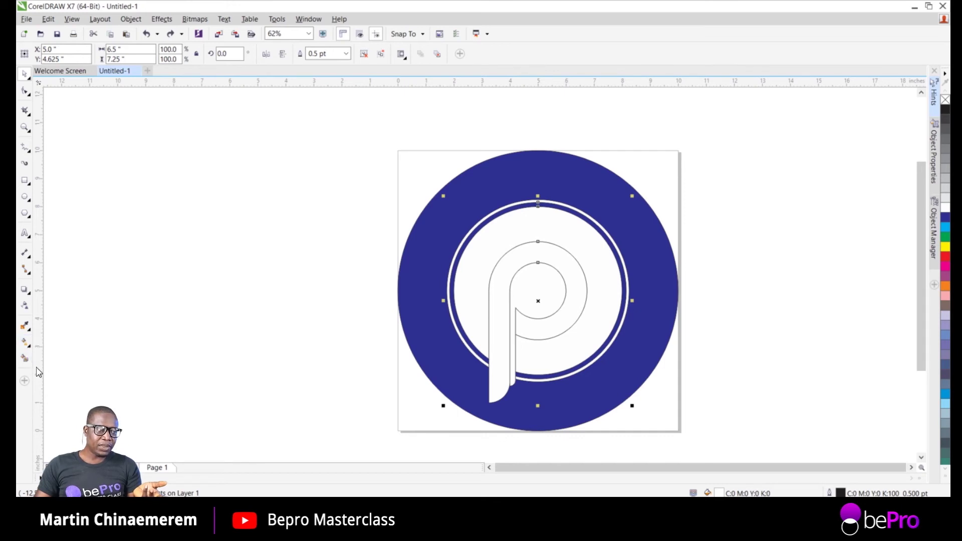
{"action": "left_click", "coordinate": [26, 343]}
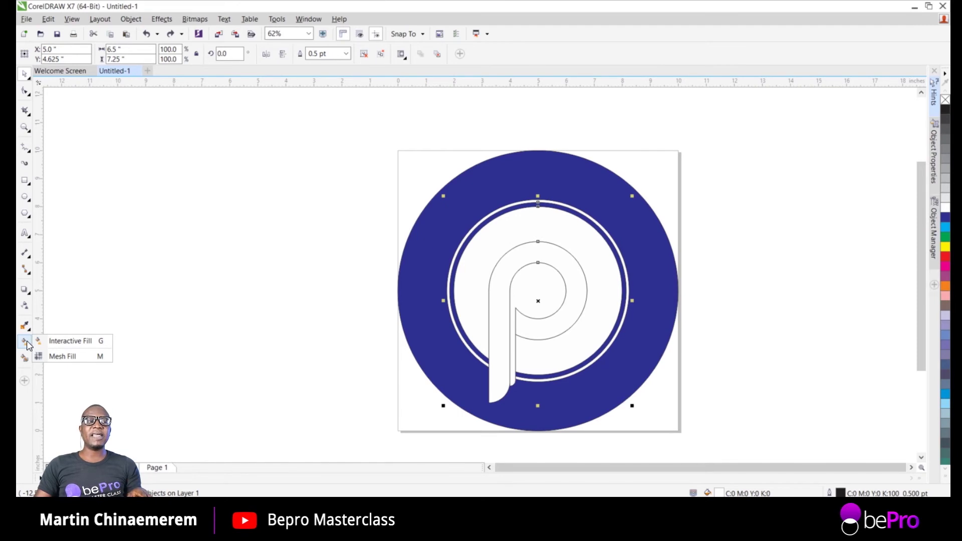
{"action": "left_click", "coordinate": [24, 328]}
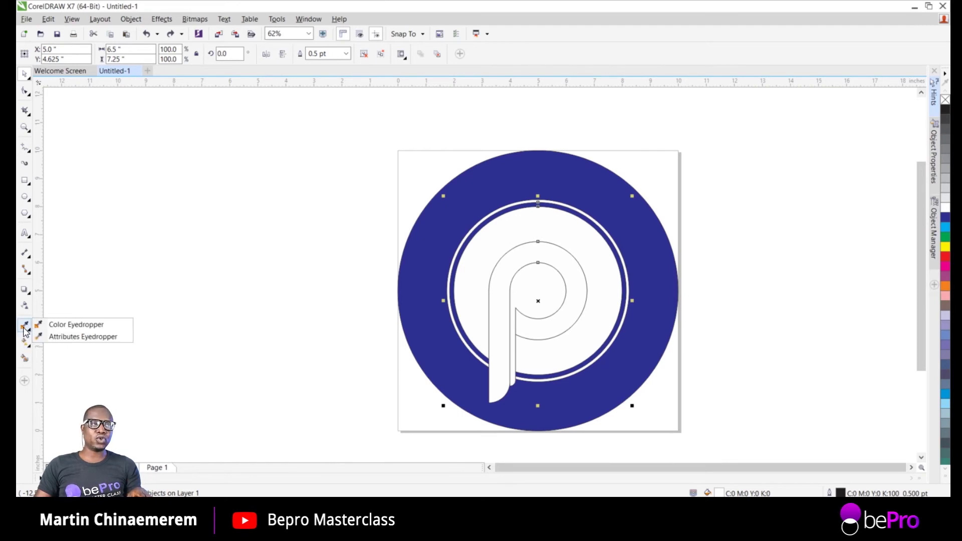
{"action": "left_click", "coordinate": [22, 300]}
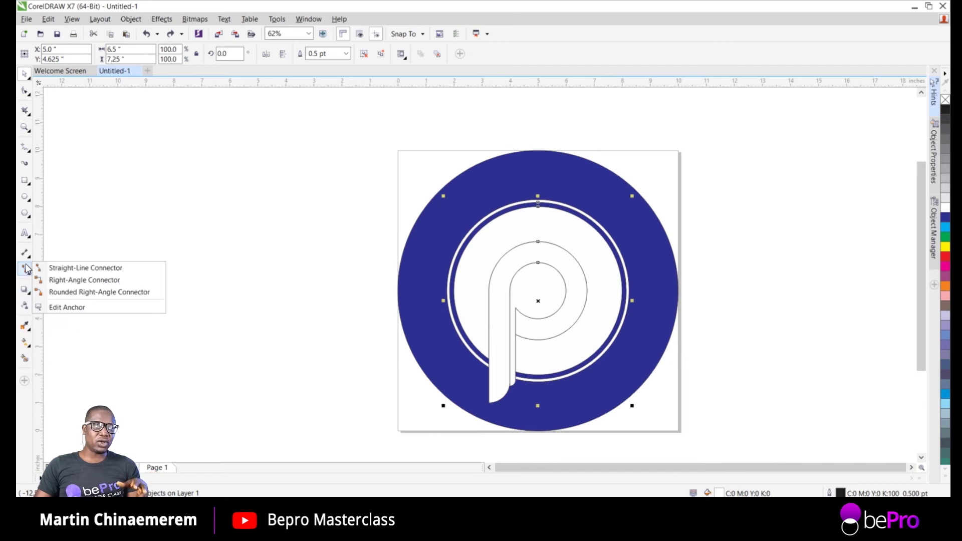
{"action": "mouse_move", "coordinate": [23, 298]}
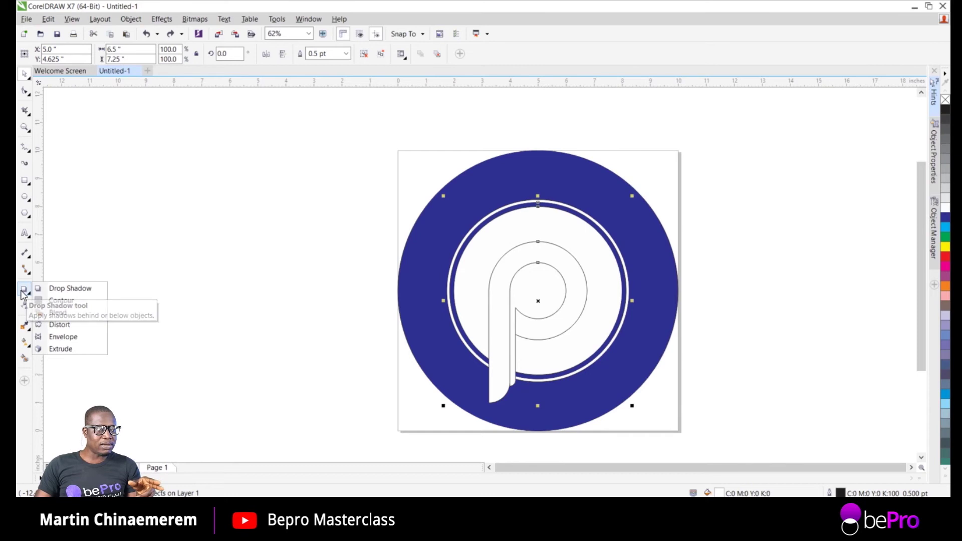
{"action": "left_click", "coordinate": [62, 349]}
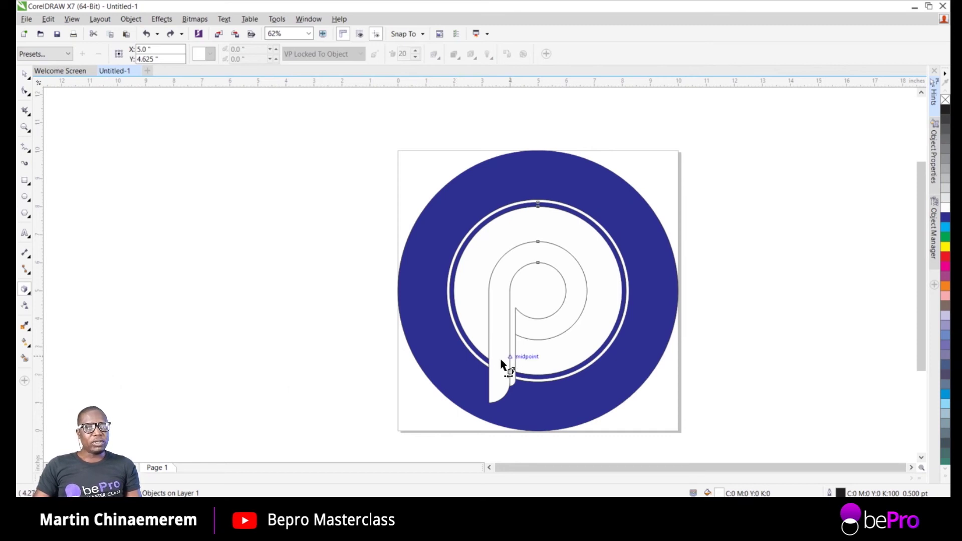
{"action": "mouse_move", "coordinate": [526, 276]}
{"action": "left_mouse_down"}
{"action": "mouse_move", "coordinate": [653, 443]}
{"action": "mouse_move", "coordinate": [710, 466]}
{"action": "mouse_move", "coordinate": [685, 397]}
{"action": "mouse_move", "coordinate": [691, 393]}
{"action": "left_mouse_up"}
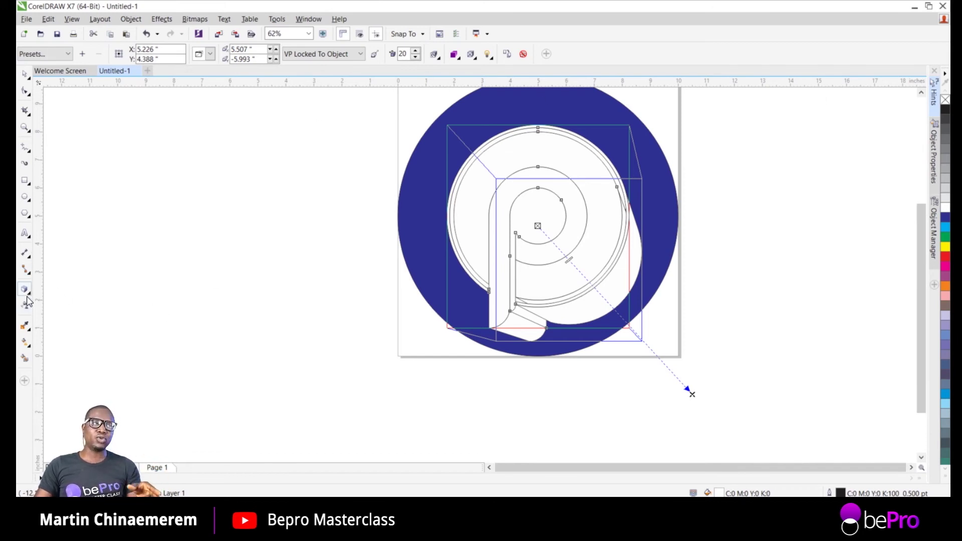
Change the extrusion type to a parallel one that runs behind the logo, trying the front-facing parallel type first
{"action": "left_click", "coordinate": [210, 54]}
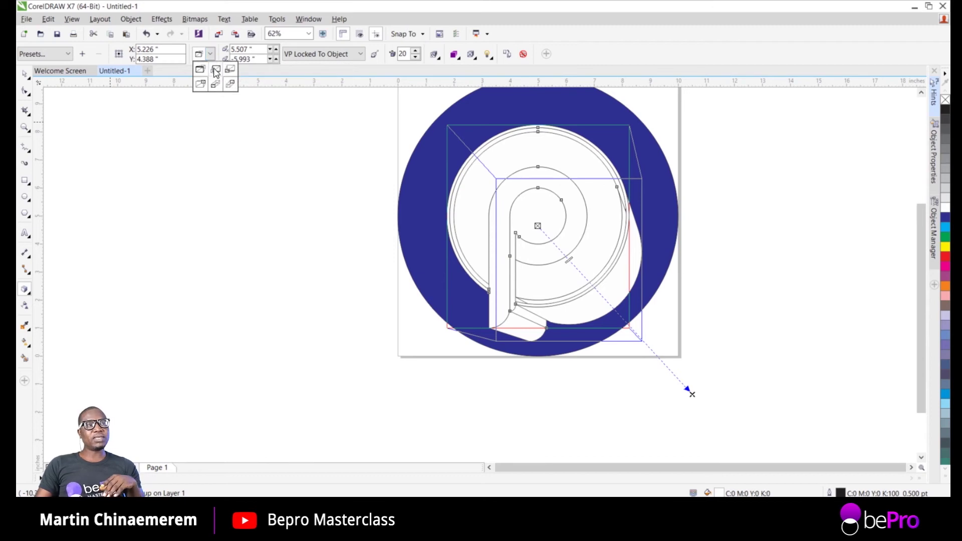
{"action": "left_click", "coordinate": [231, 86]}
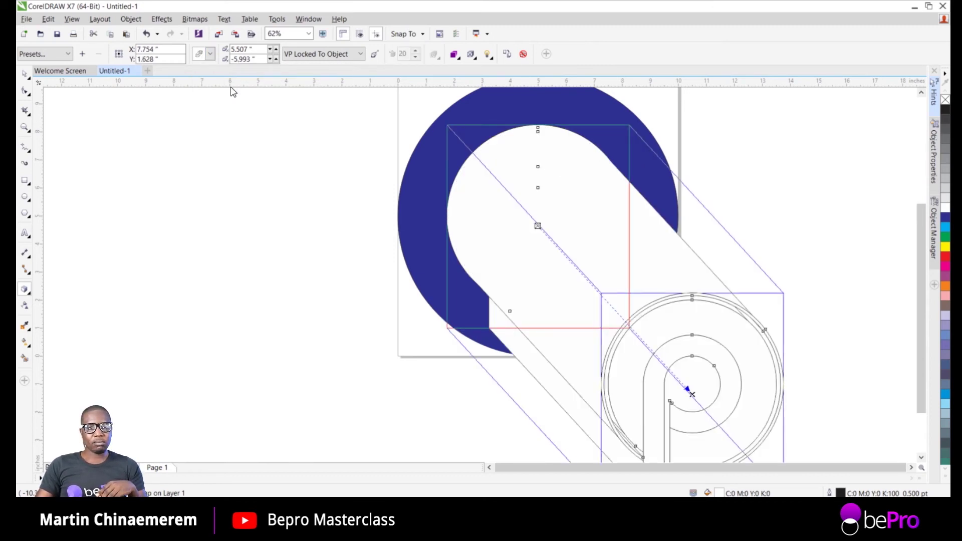
{"action": "left_click", "coordinate": [210, 54]}
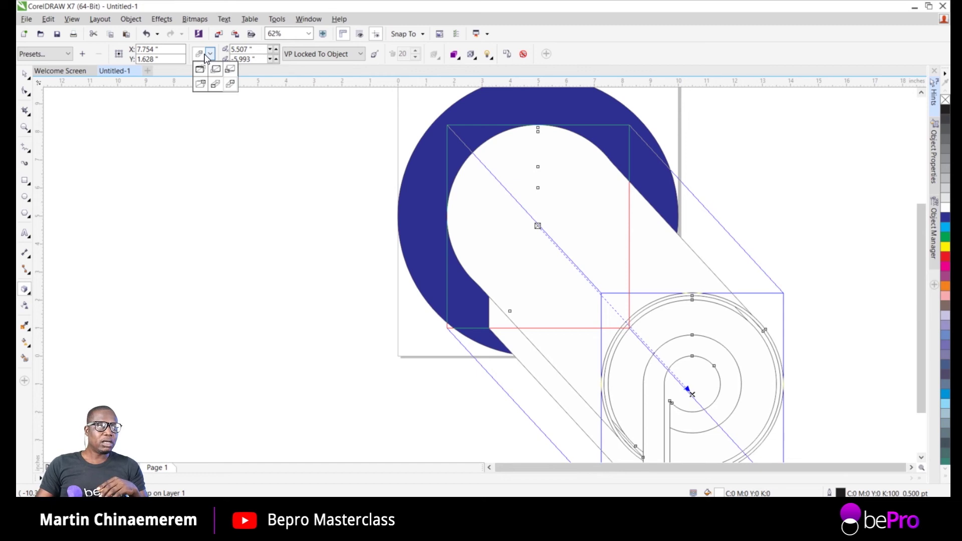
{"action": "left_click", "coordinate": [216, 84]}
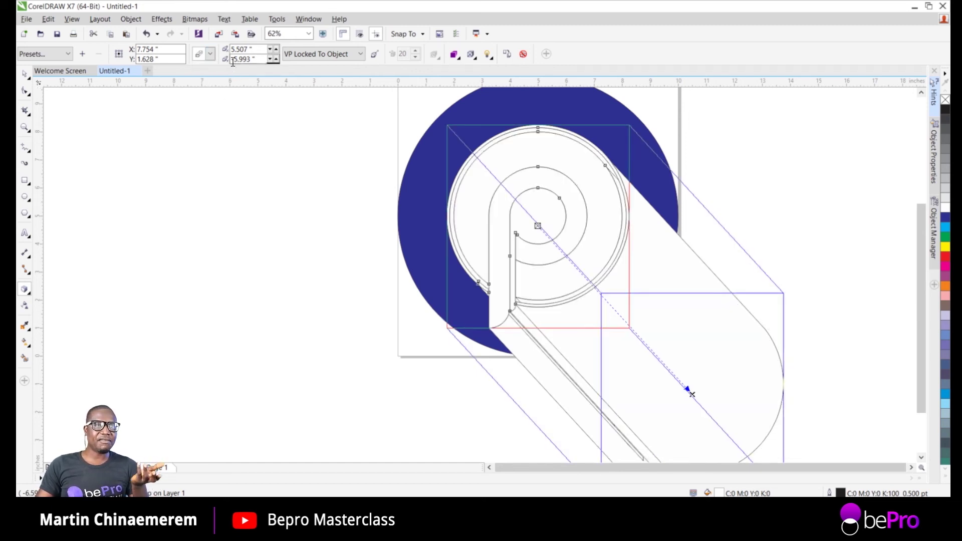
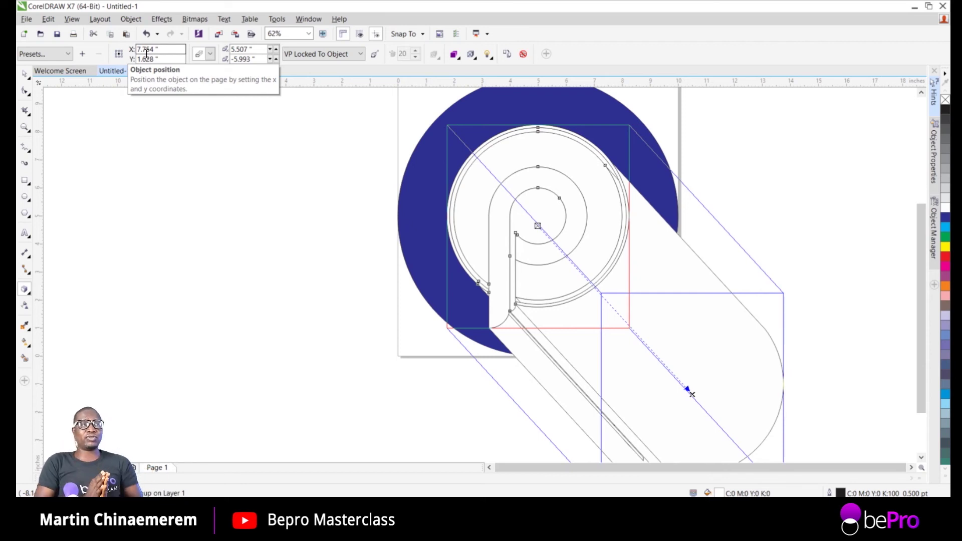
Break the extrude group apart so the extrusion is separate from the logo, and clear the selection
{"action": "key", "text": "ctrl+k"}
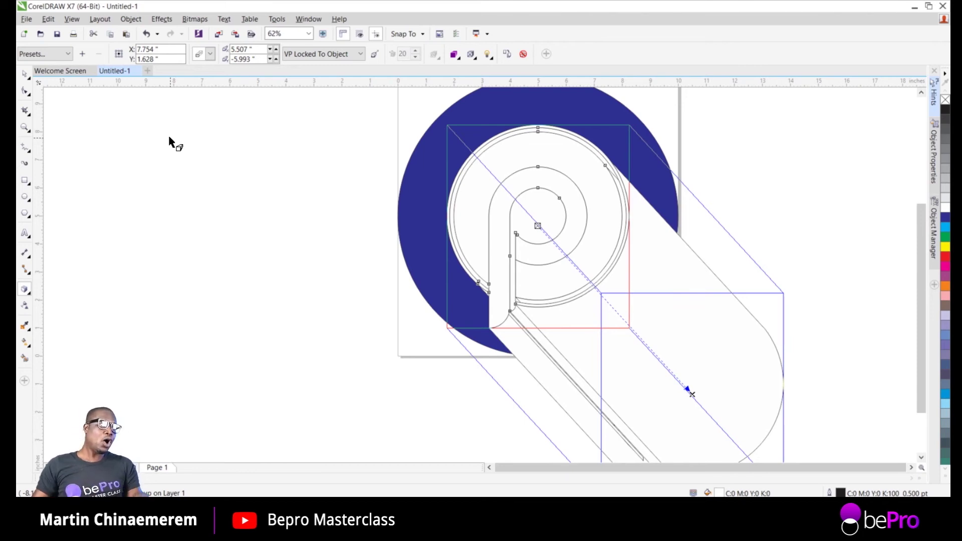
{"action": "left_click", "coordinate": [126, 22]}
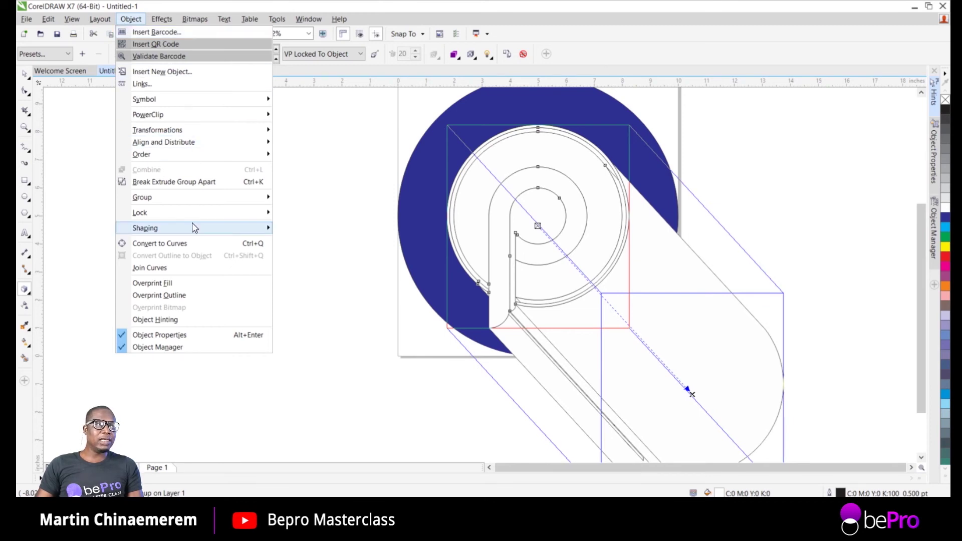
{"action": "mouse_move", "coordinate": [193, 226]}
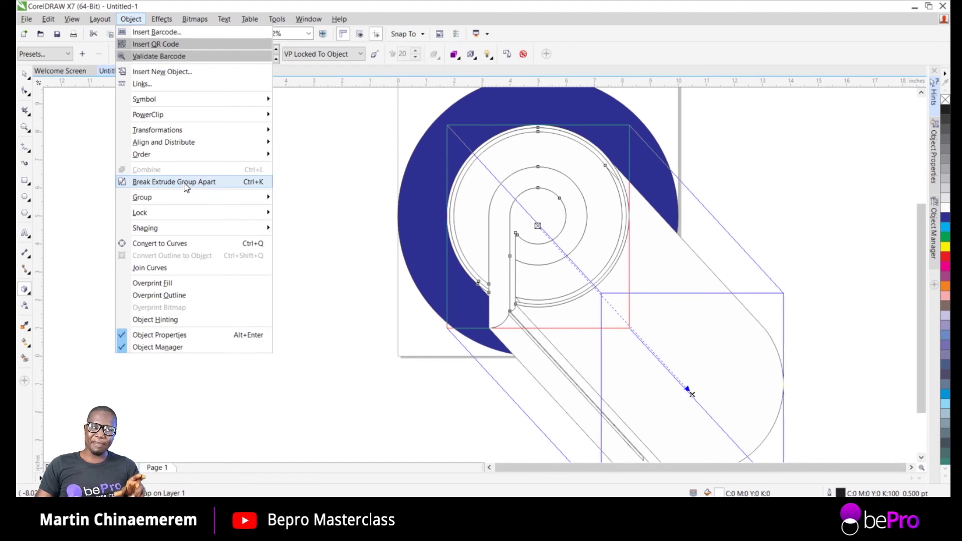
{"action": "left_click", "coordinate": [185, 184]}
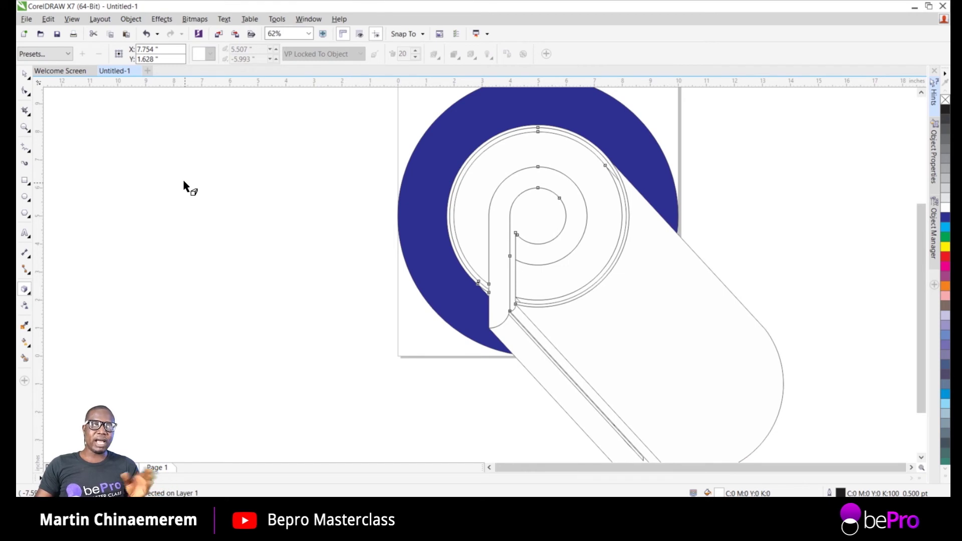
{"action": "left_click", "coordinate": [25, 74]}
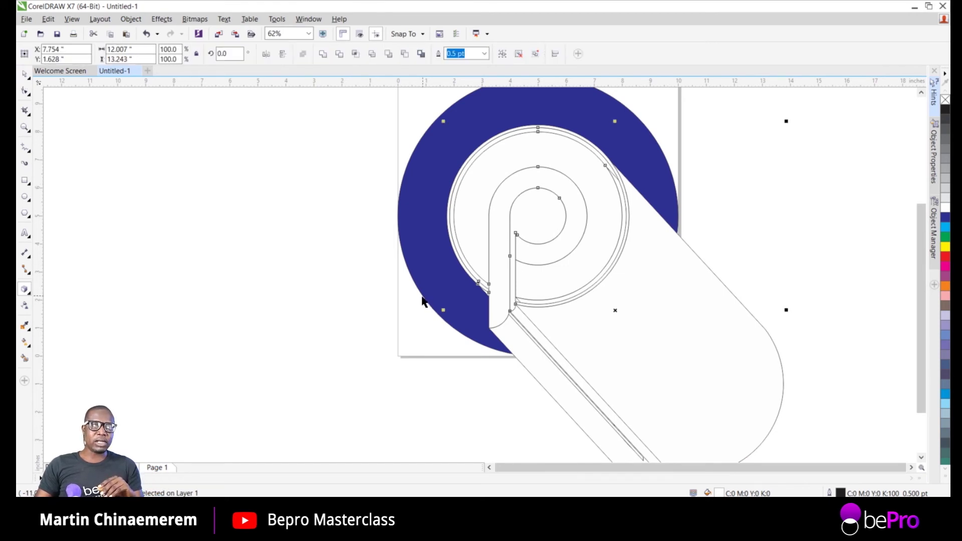
{"action": "left_click", "coordinate": [321, 289]}
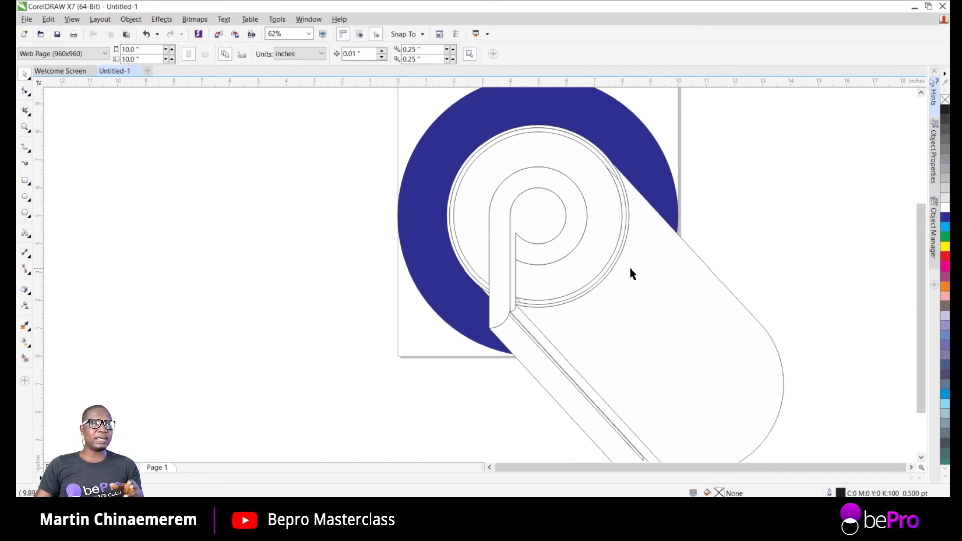
Ungroup the separated extrusion pieces and weld them into a single shape
{"action": "left_click", "coordinate": [626, 319]}
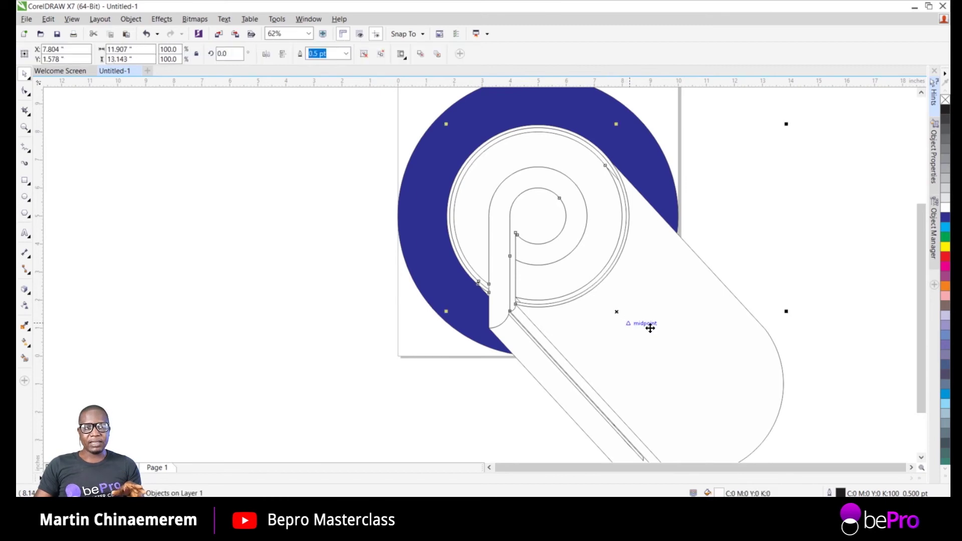
{"action": "left_click", "coordinate": [515, 156]}
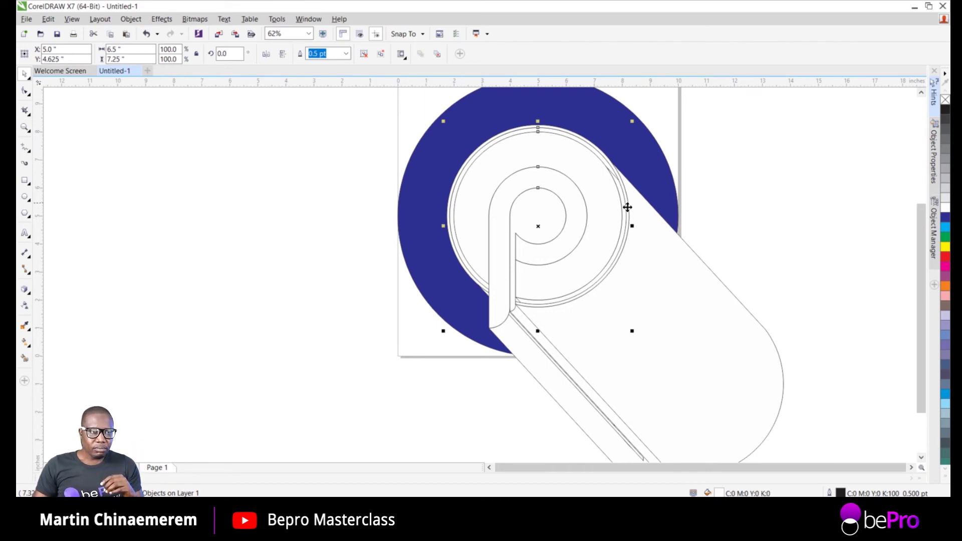
{"action": "left_click", "coordinate": [659, 317], "text": "shift"}
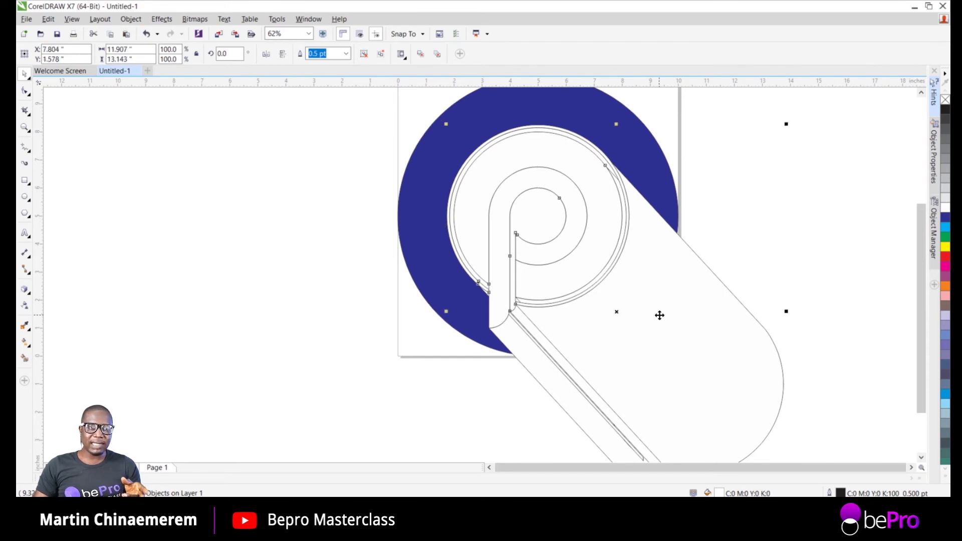
{"action": "left_click", "coordinate": [365, 53]}
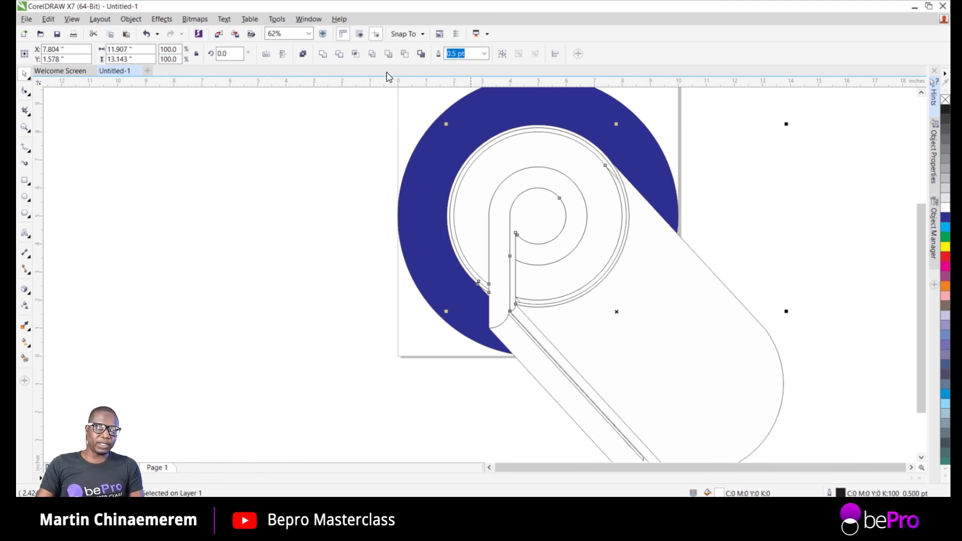
{"action": "left_click", "coordinate": [322, 55]}
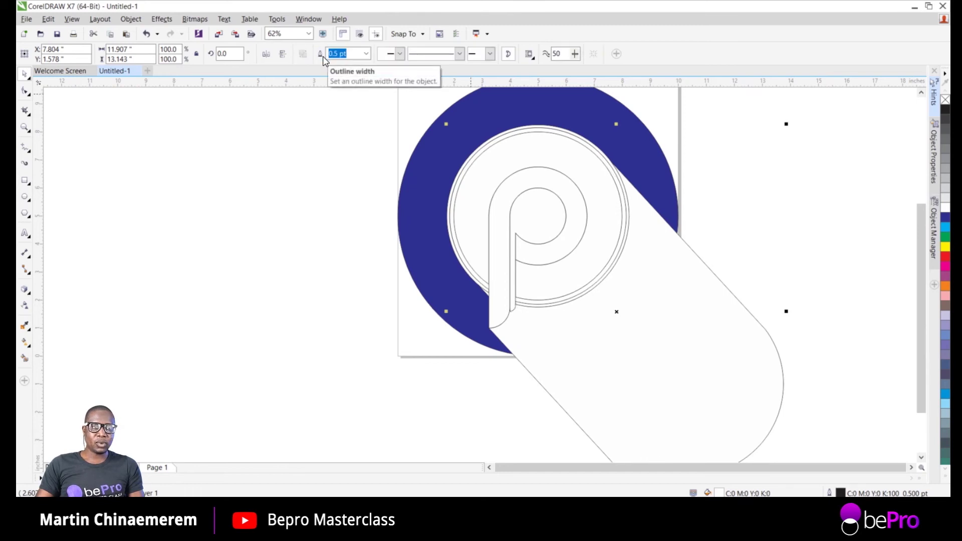
Try moving the welded extrusion shape clear of the logo on either side, and undo both moves
{"action": "left_click_drag", "start_coordinate": [698, 359], "coordinate": [285, 386]}
{"action": "left_click_drag", "start_coordinate": [195, 328], "coordinate": [814, 264]}
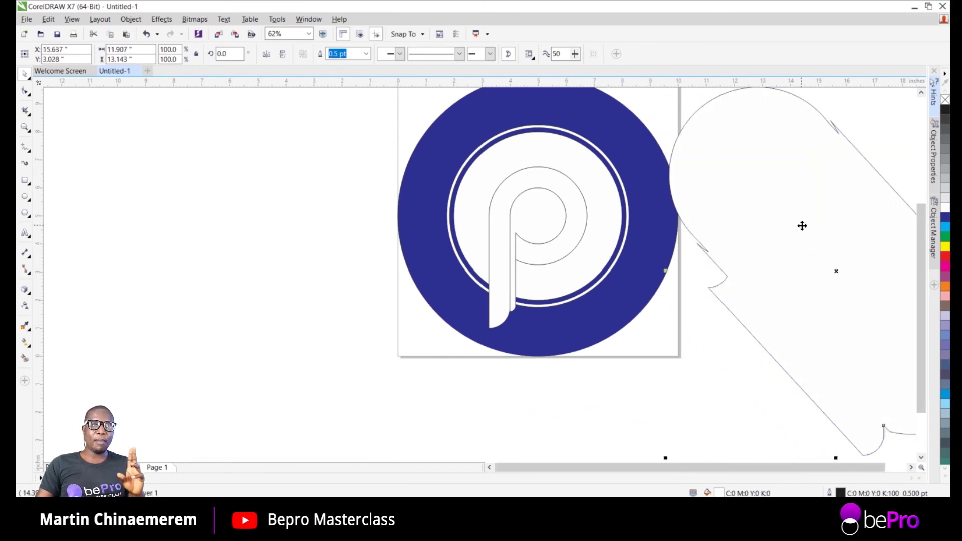
{"action": "key", "text": "ctrl+z"}
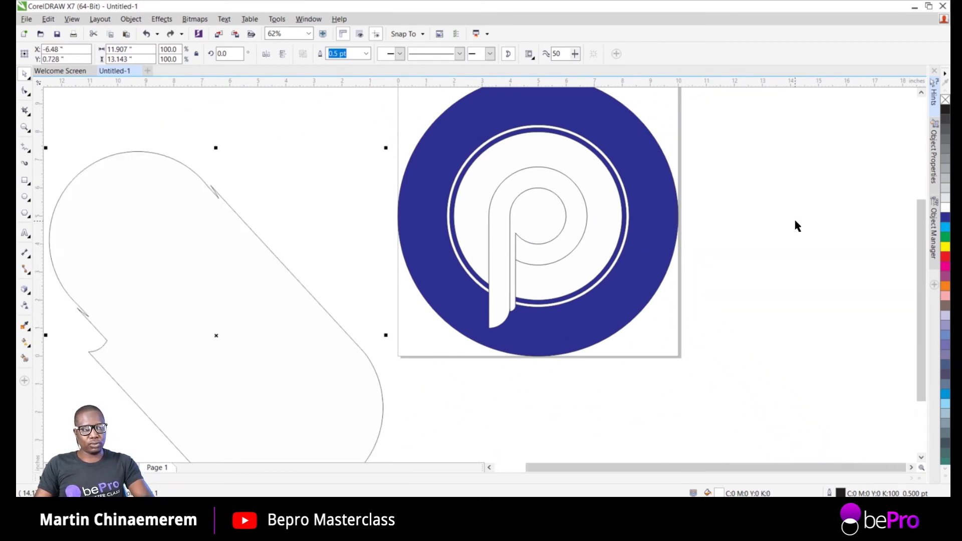
{"action": "key", "text": "ctrl+z"}
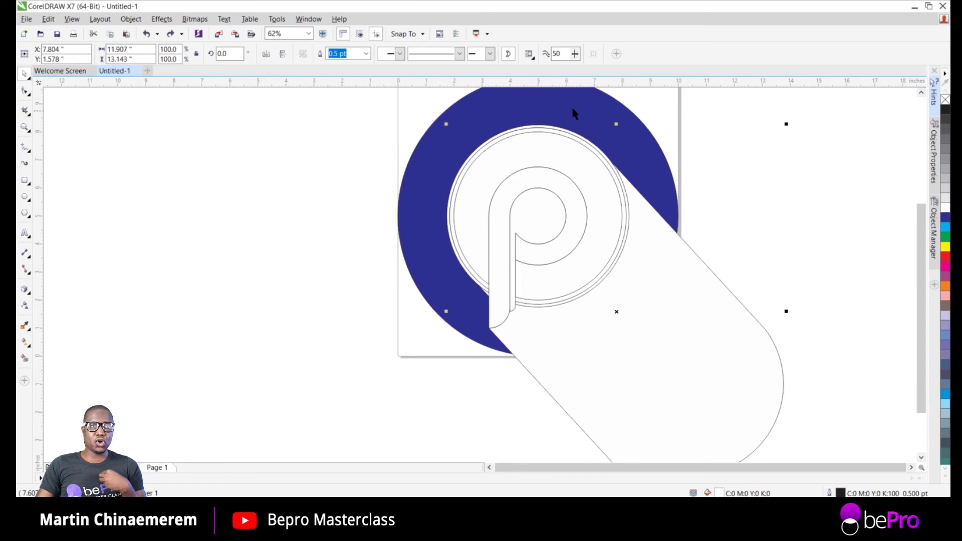
Fill the welded extrusion shape with a dark shade of the background blue, C95 M92 Y26 K62
{"action": "left_click", "coordinate": [544, 121]}
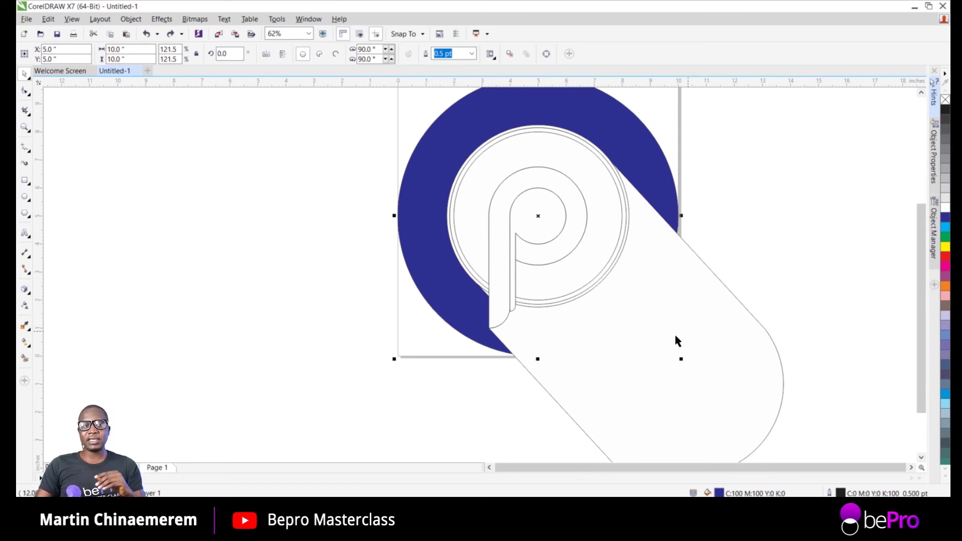
{"action": "left_click", "coordinate": [686, 370]}
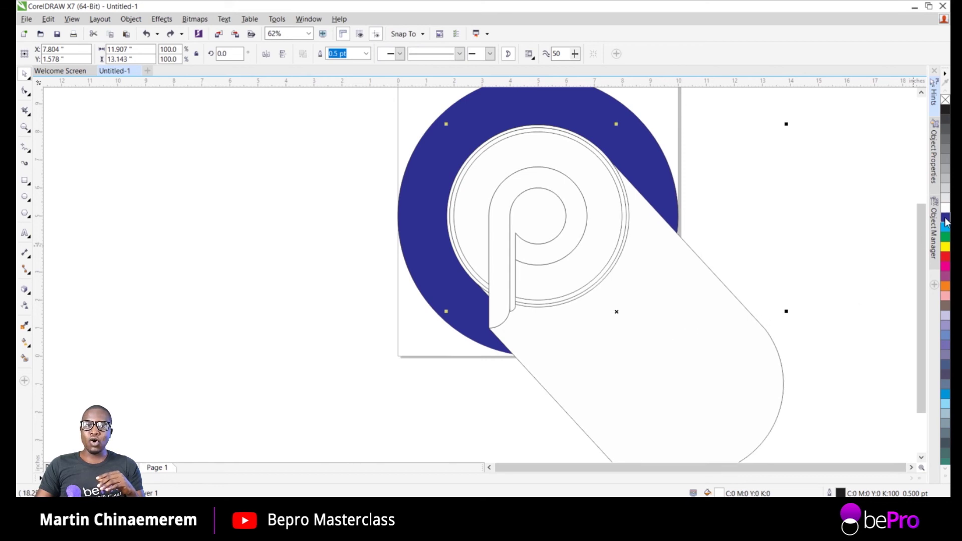
{"action": "left_click_drag", "start_coordinate": [945, 222], "coordinate": [945, 222]}
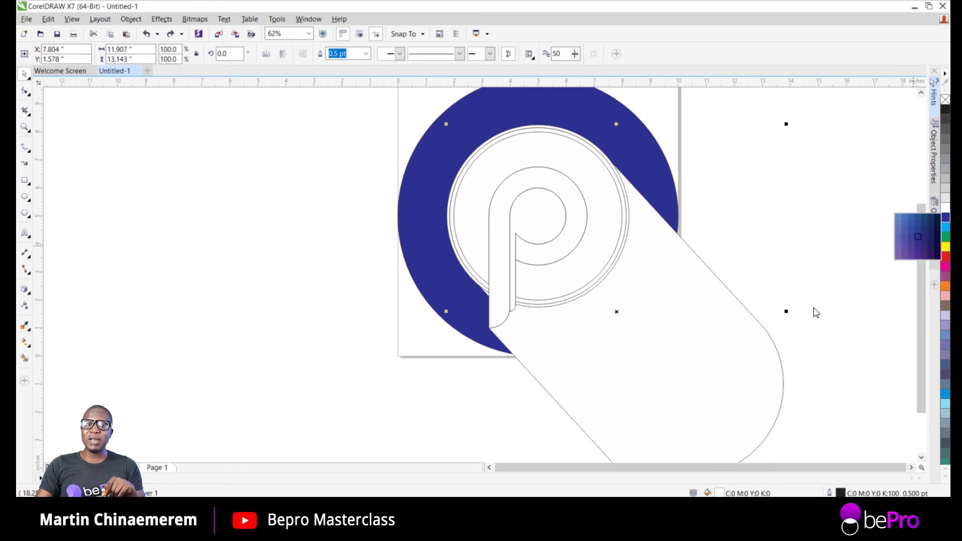
{"action": "left_click", "coordinate": [935, 242]}
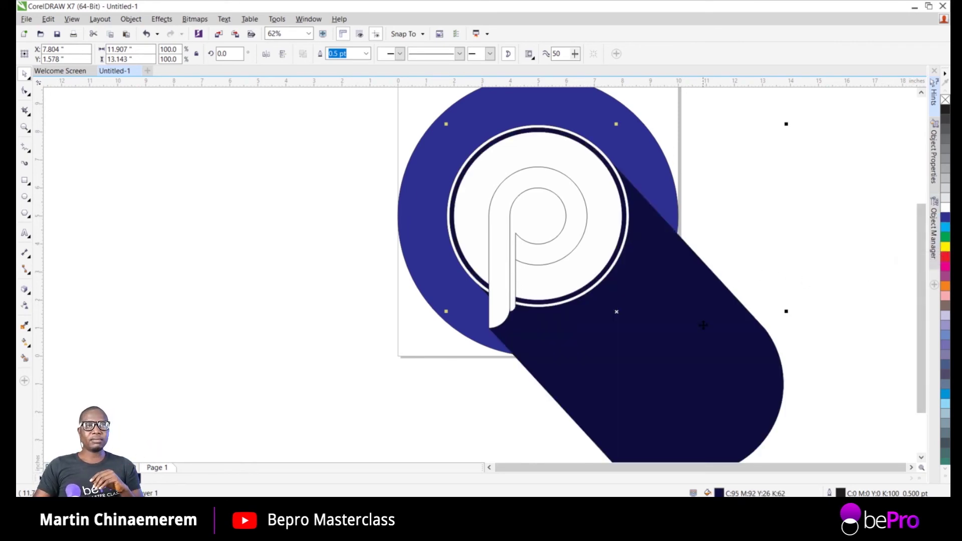
{"action": "left_click", "coordinate": [771, 233]}
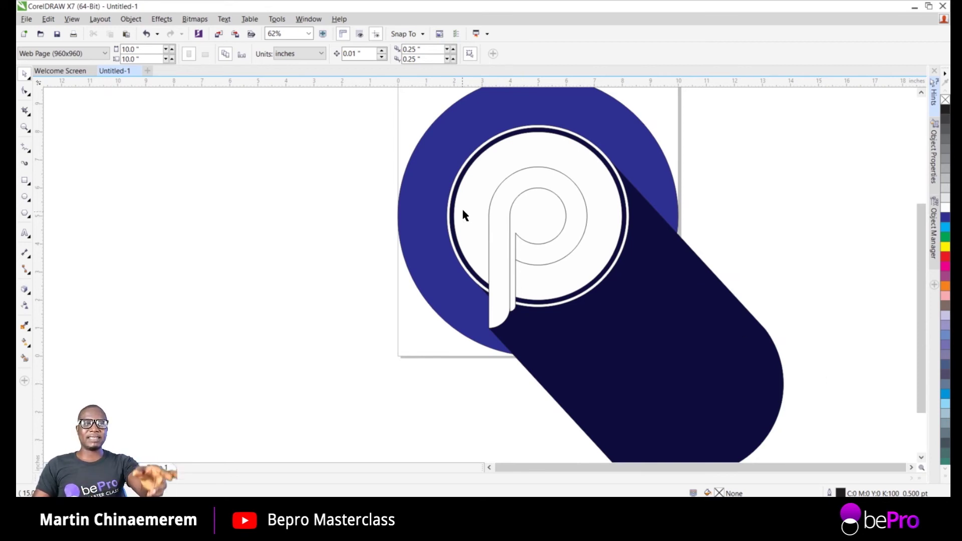
Intersect the dark extrusion shape with the blue background circle to create a piece from their overlap
{"action": "left_click", "coordinate": [434, 166]}
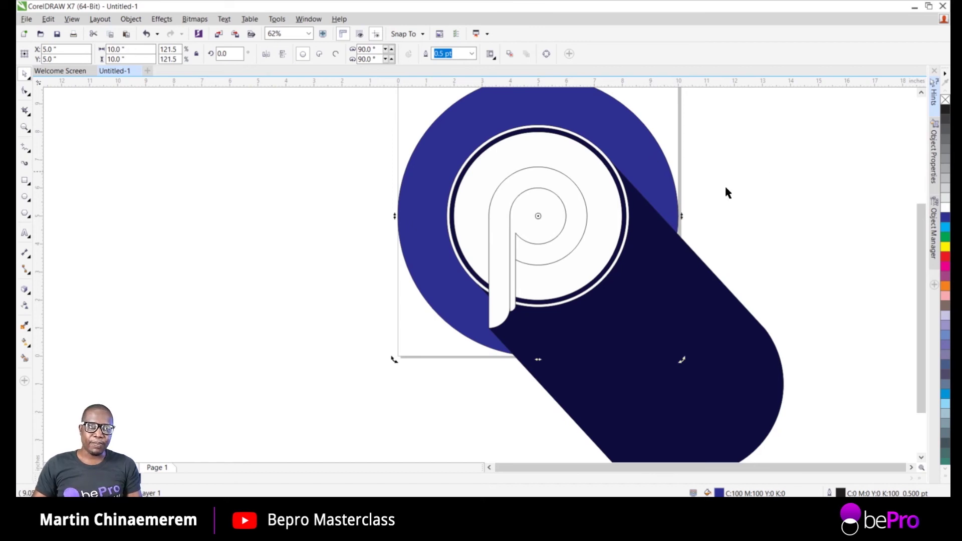
{"action": "left_click", "coordinate": [786, 206]}
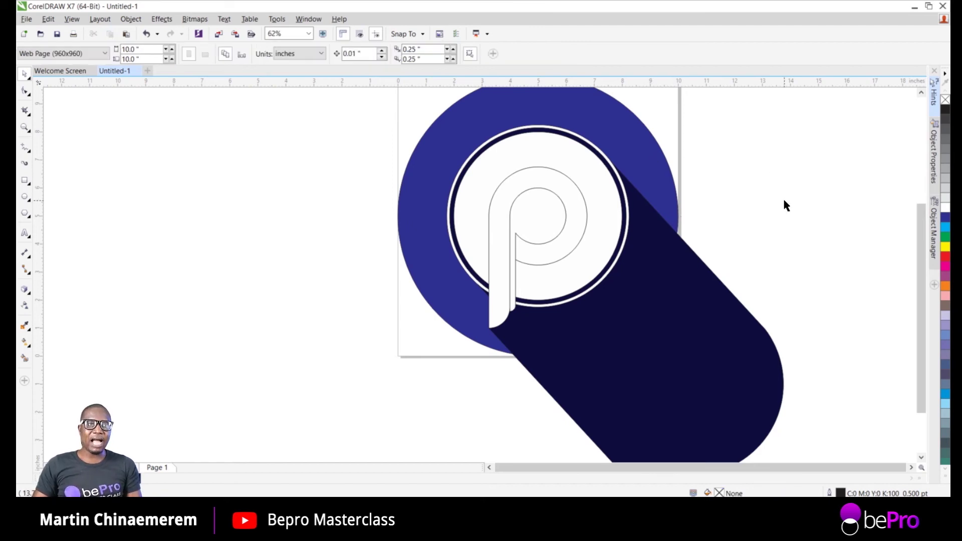
{"action": "left_click", "coordinate": [733, 375]}
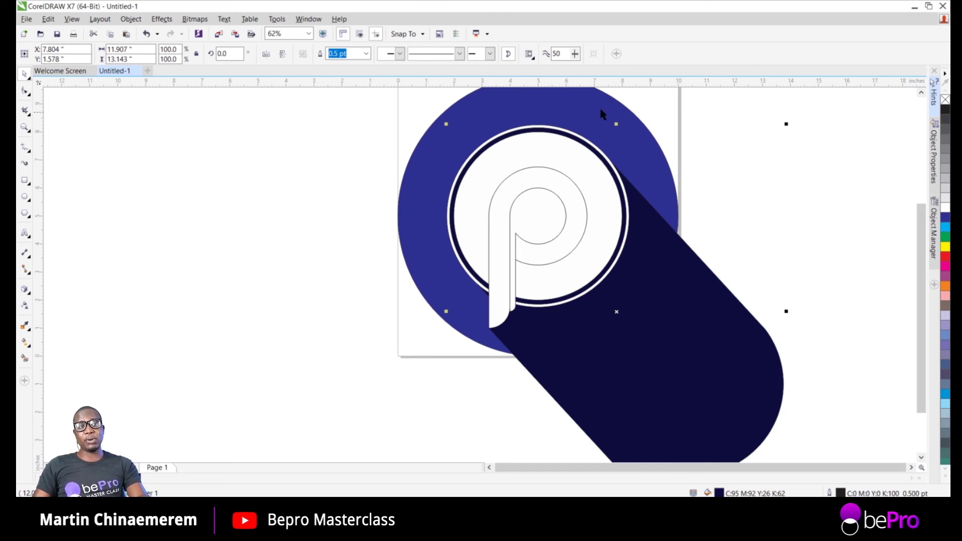
{"action": "left_click", "coordinate": [578, 101], "text": "shift"}
{"action": "scroll", "coordinate": [584, 104], "scroll_direction": "down", "scroll_amount": 2}
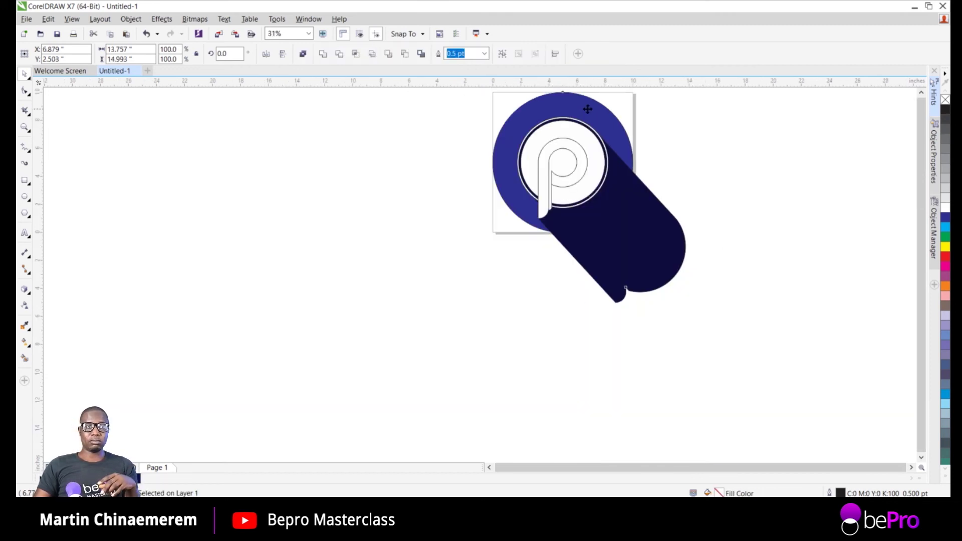
{"action": "scroll", "coordinate": [592, 97], "scroll_direction": "up", "scroll_amount": 2}
{"action": "scroll", "coordinate": [594, 120], "scroll_direction": "up", "scroll_amount": 1}
{"action": "scroll", "coordinate": [597, 135], "scroll_direction": "down", "scroll_amount": 2}
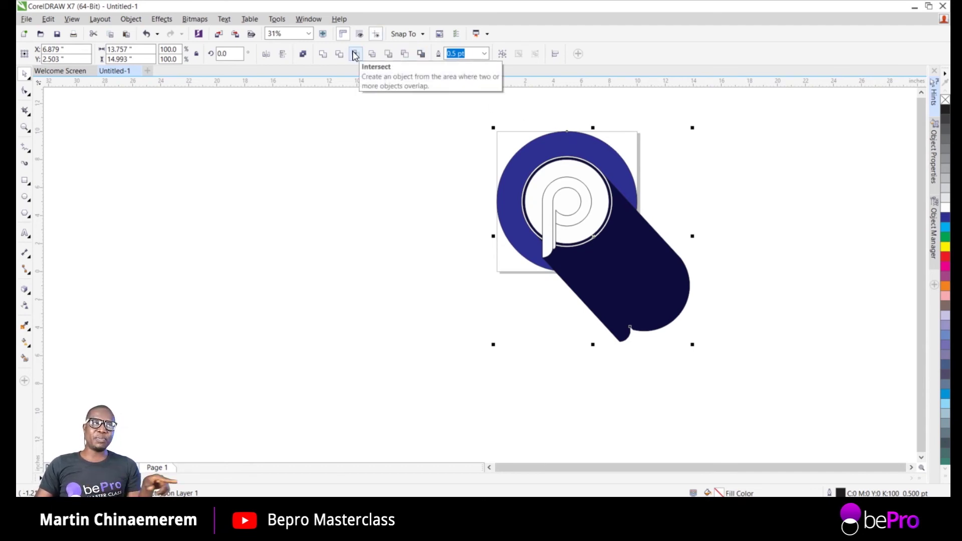
{"action": "left_click", "coordinate": [136, 20]}
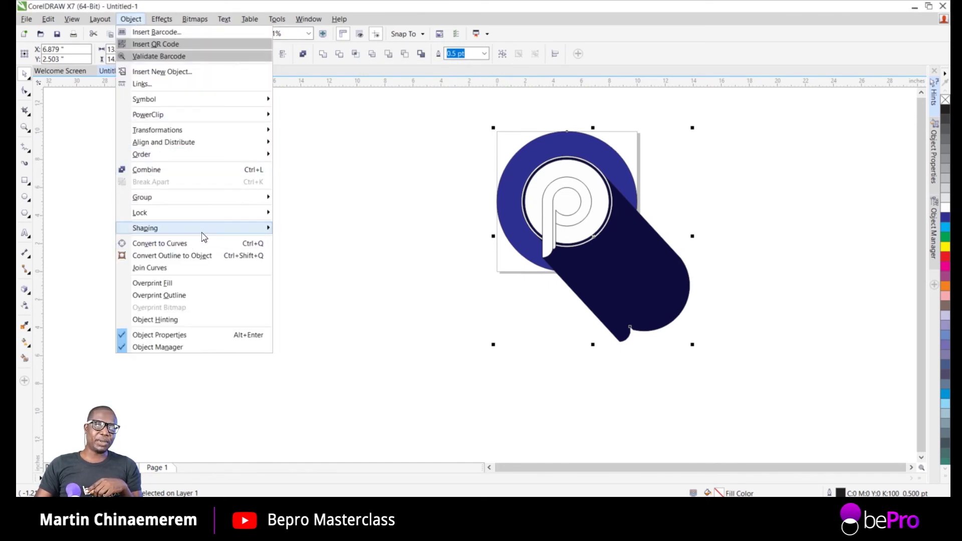
{"action": "mouse_move", "coordinate": [203, 228]}
{"action": "left_click", "coordinate": [317, 254]}
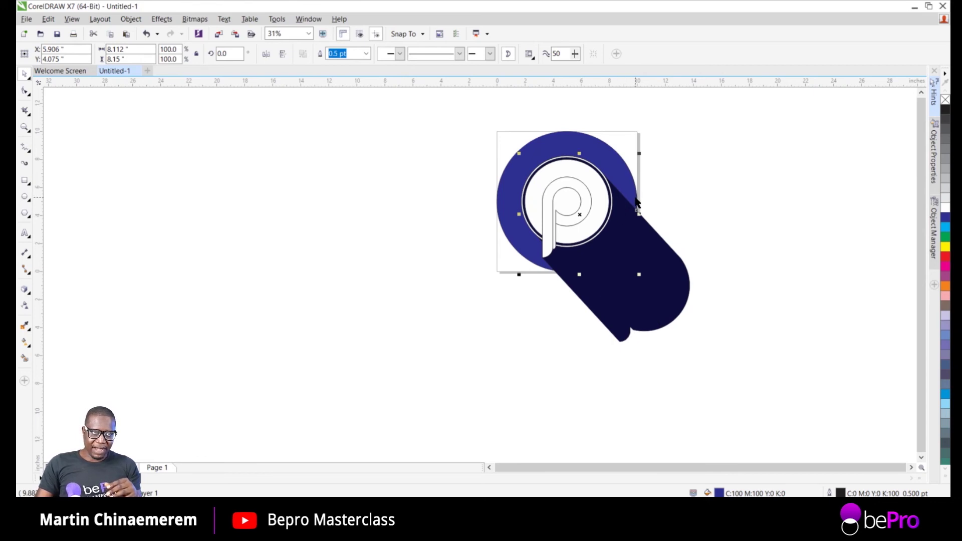
Move the dark extrusion shape off the logo onto the empty area beside the page
{"action": "left_click", "coordinate": [658, 264]}
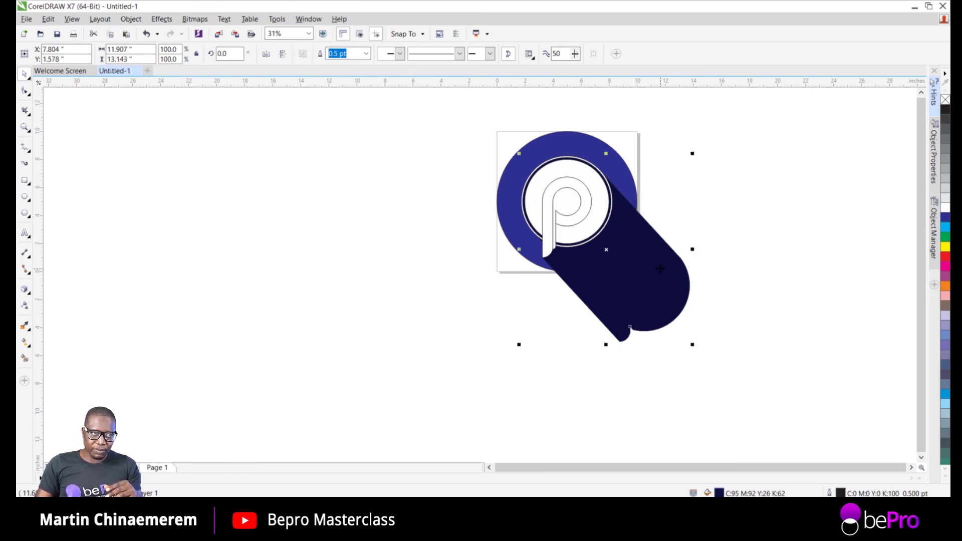
{"action": "left_click", "coordinate": [571, 138]}
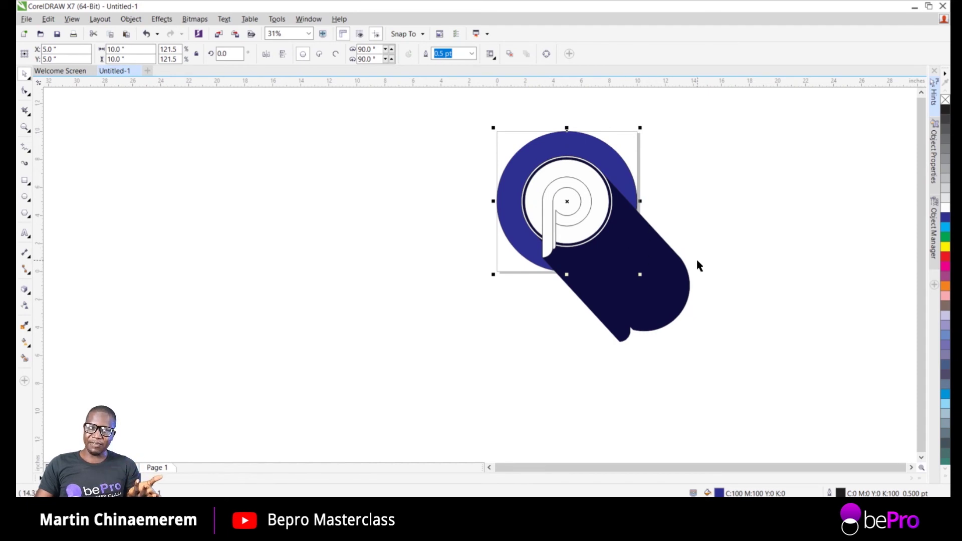
{"action": "left_click_drag", "start_coordinate": [652, 299], "coordinate": [429, 322]}
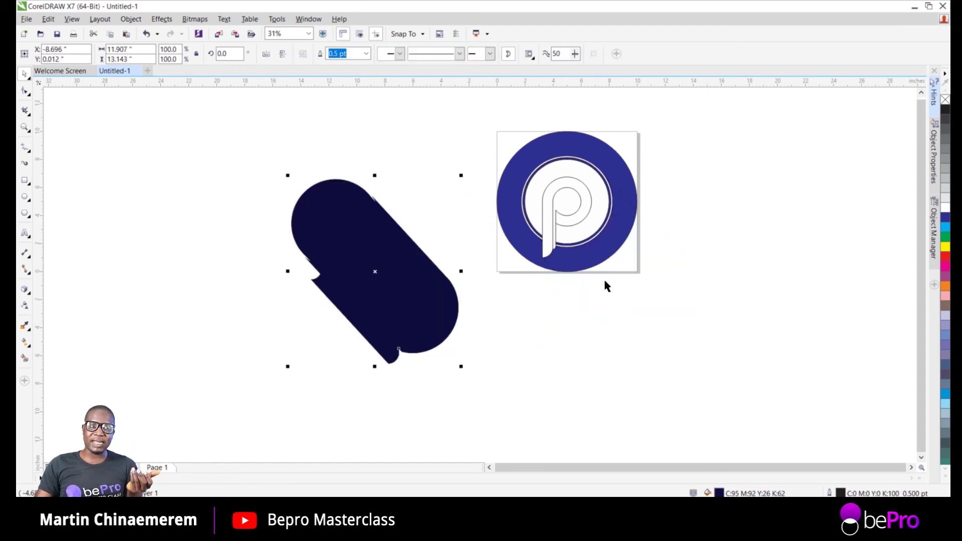
Select the intersected piece on the background circle and examine its edges around the P stem and the ring
{"action": "left_click", "coordinate": [599, 258]}
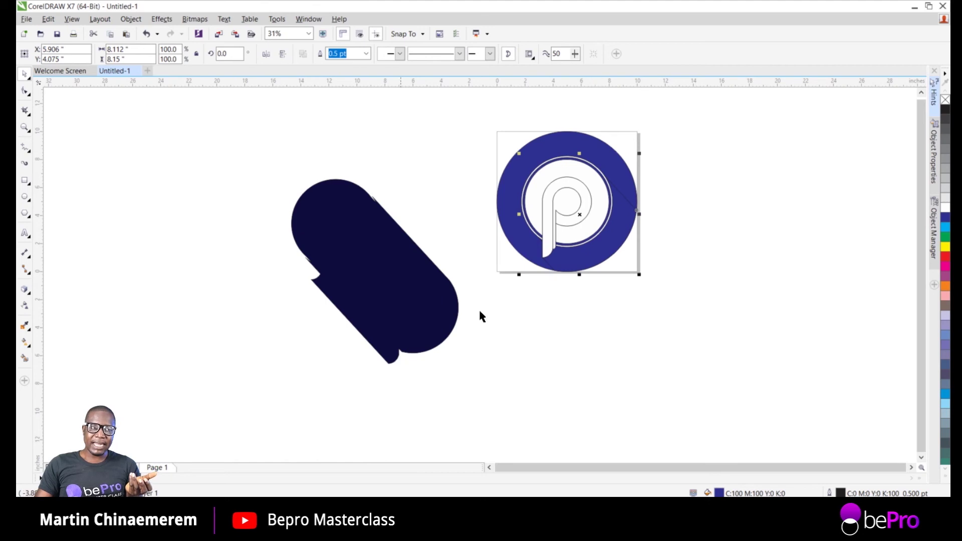
{"action": "scroll", "coordinate": [564, 257], "scroll_direction": "up", "scroll_amount": 4}
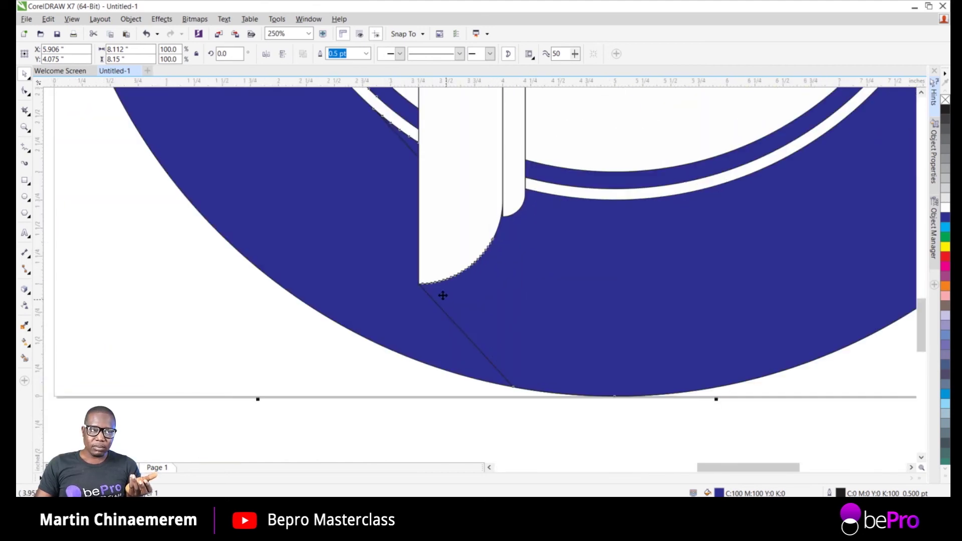
{"action": "scroll", "coordinate": [444, 233], "scroll_direction": "down", "scroll_amount": 3}
{"action": "scroll", "coordinate": [443, 230], "scroll_direction": "down", "scroll_amount": 3}
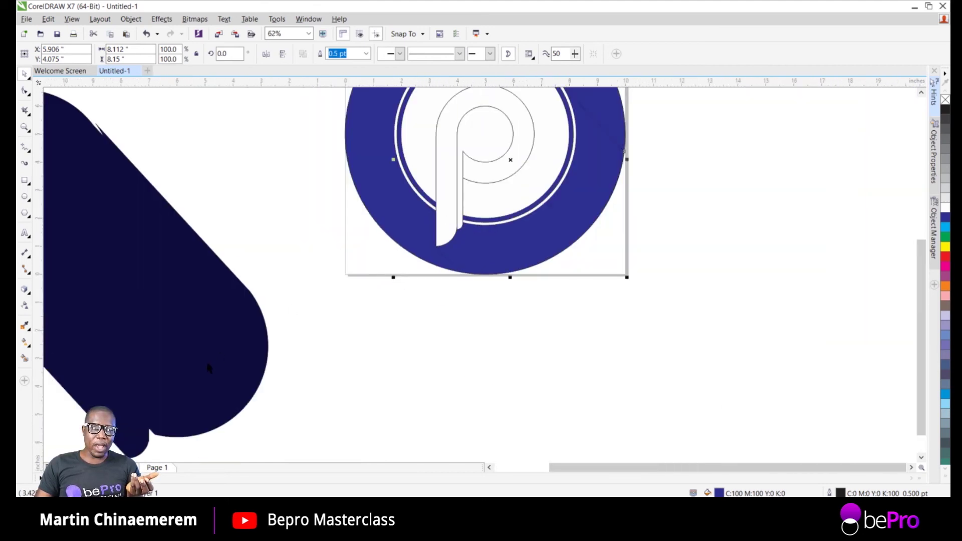
{"action": "scroll", "coordinate": [185, 350], "scroll_direction": "down", "scroll_amount": 3}
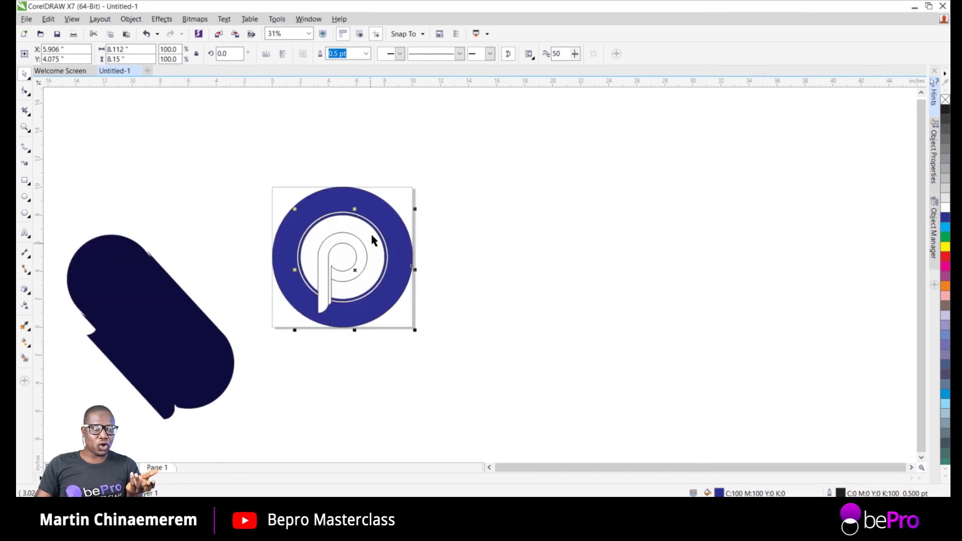
{"action": "scroll", "coordinate": [398, 254], "scroll_direction": "up", "scroll_amount": 6}
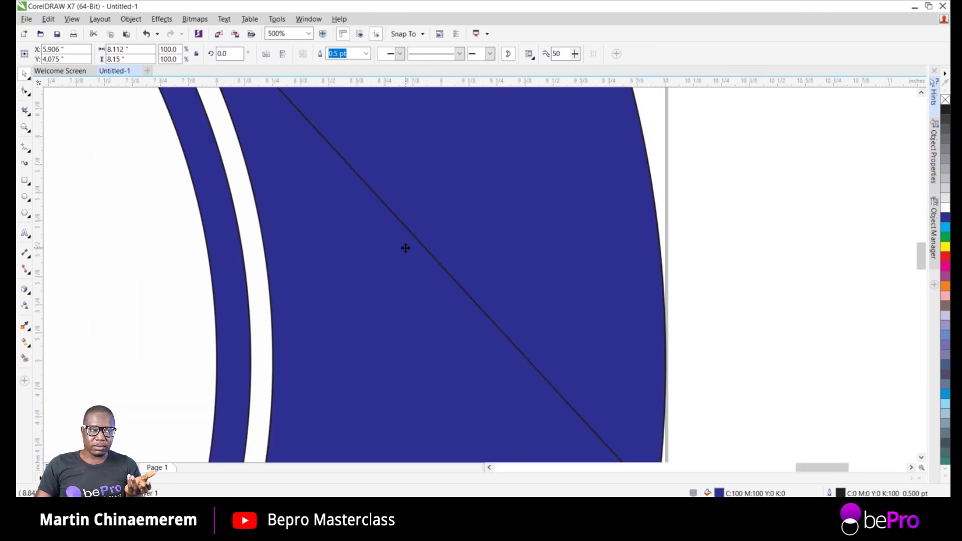
{"action": "scroll", "coordinate": [404, 248], "scroll_direction": "down", "scroll_amount": 6}
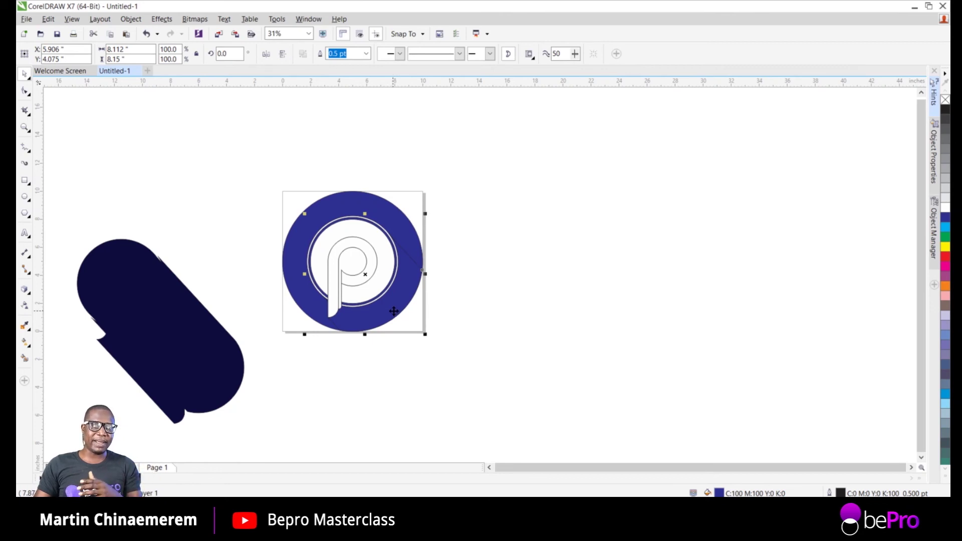
Copy the dark fill of the extrusion shape onto the intersected shadow piece inside the background circle
{"action": "left_click", "coordinate": [195, 331]}
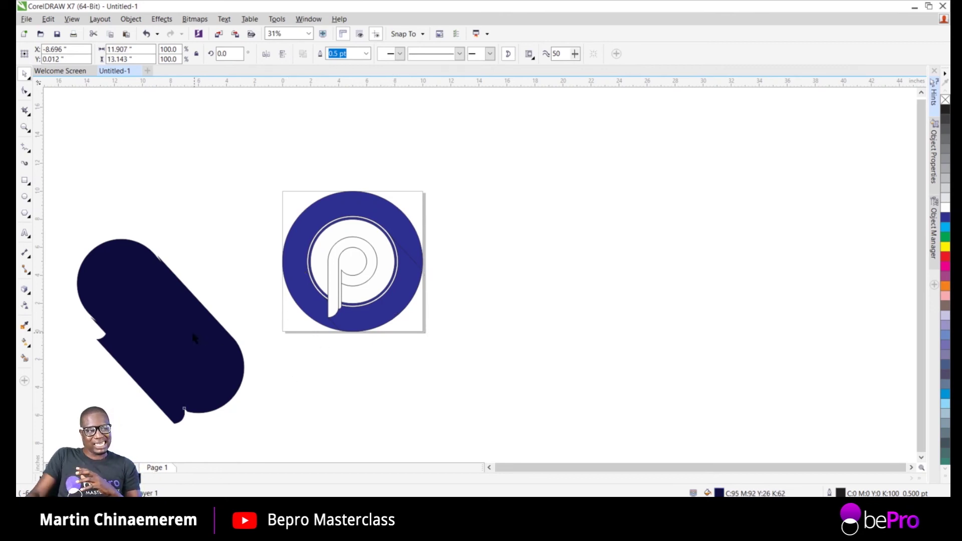
{"action": "left_click_drag", "start_coordinate": [195, 332], "coordinate": [369, 316]}
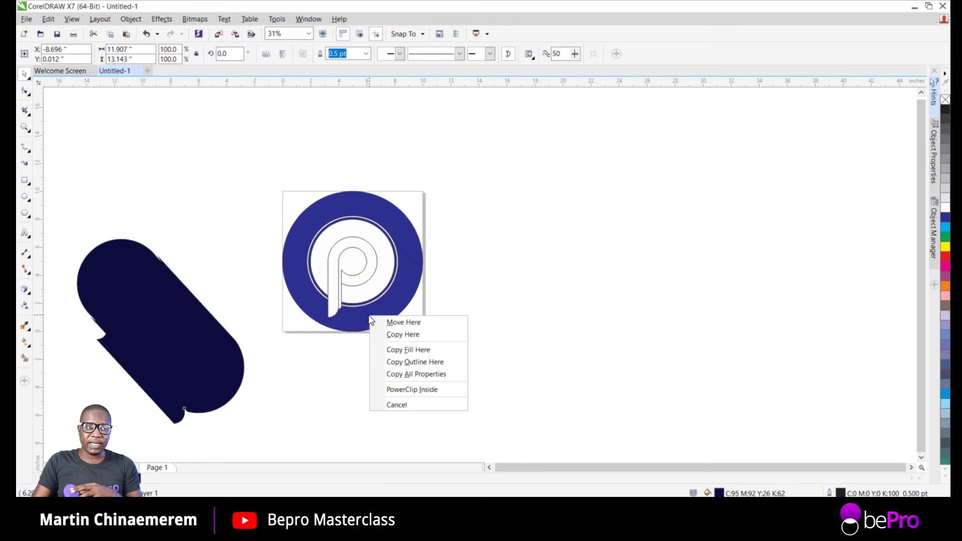
{"action": "left_click", "coordinate": [426, 350]}
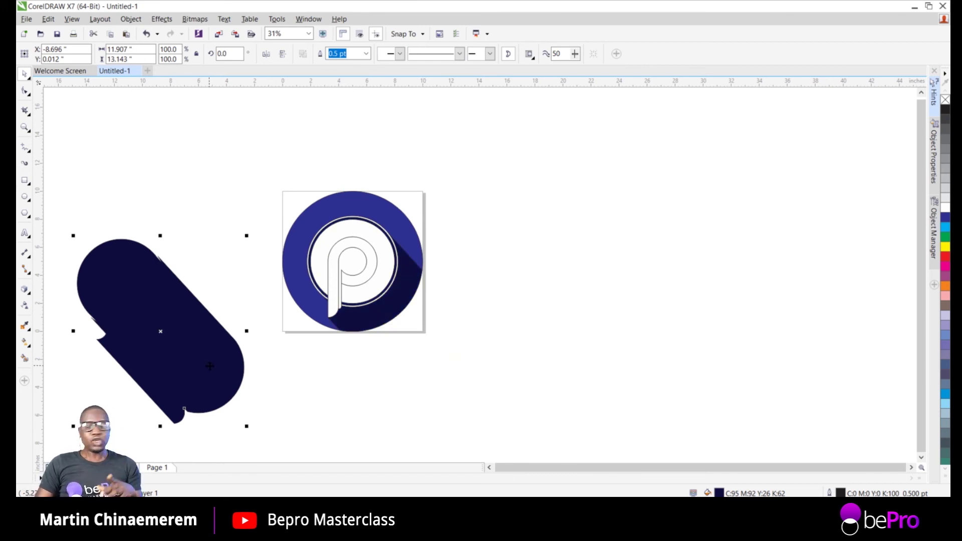
Delete the leftover dark extrusion shape beside the page and show the full page
{"action": "left_click", "coordinate": [196, 358]}
{"action": "key", "text": "Delete"}
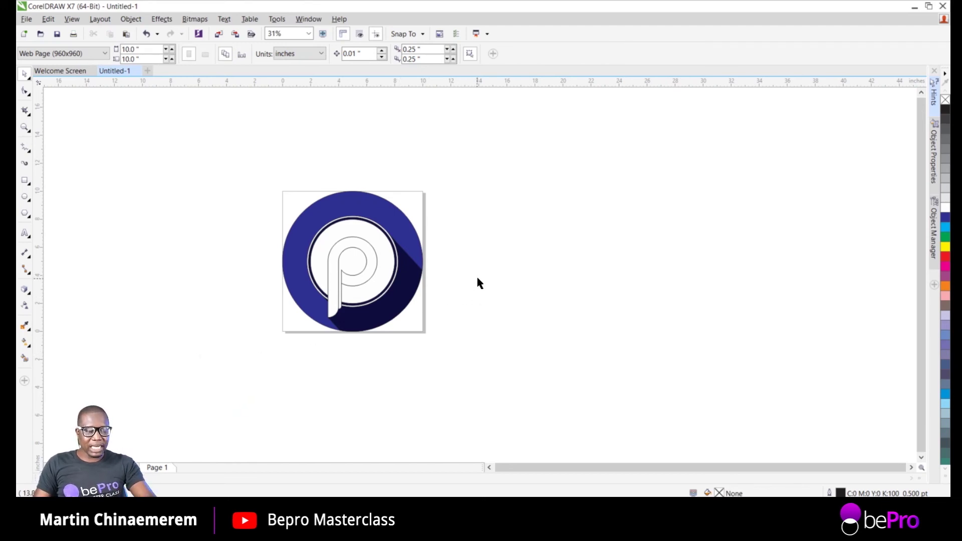
{"action": "key", "text": "shift+F4"}
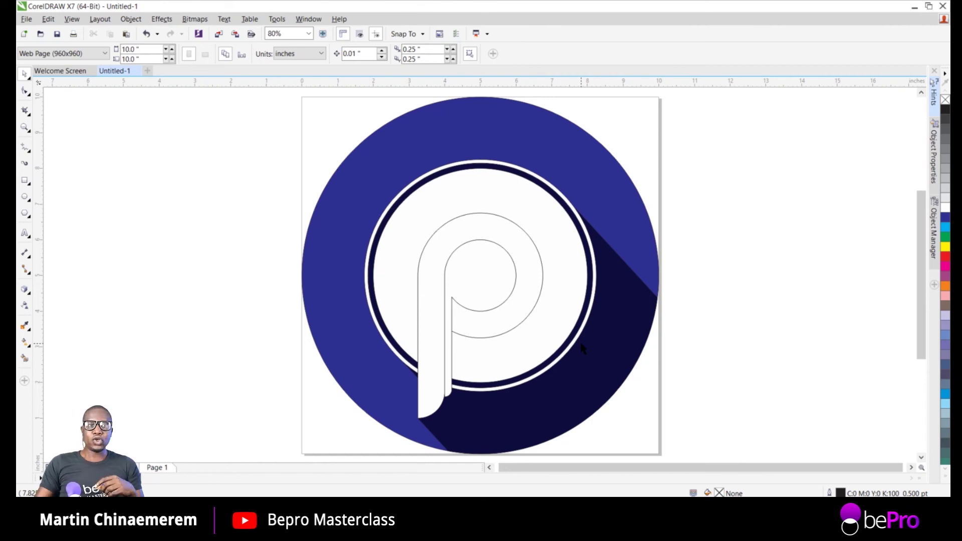
Ungroup the white logo and remove the outlines from all its parts
{"action": "left_click", "coordinate": [519, 281]}
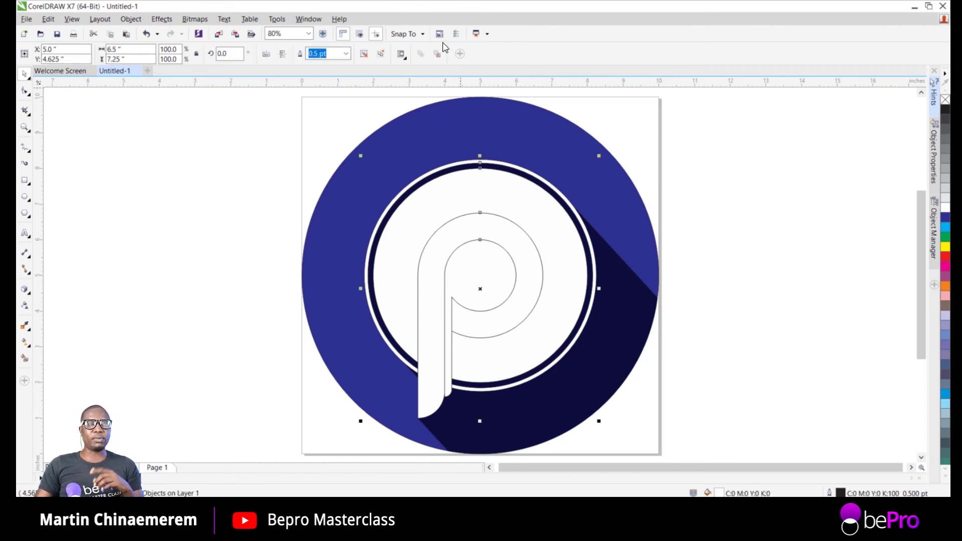
{"action": "left_click", "coordinate": [381, 54]}
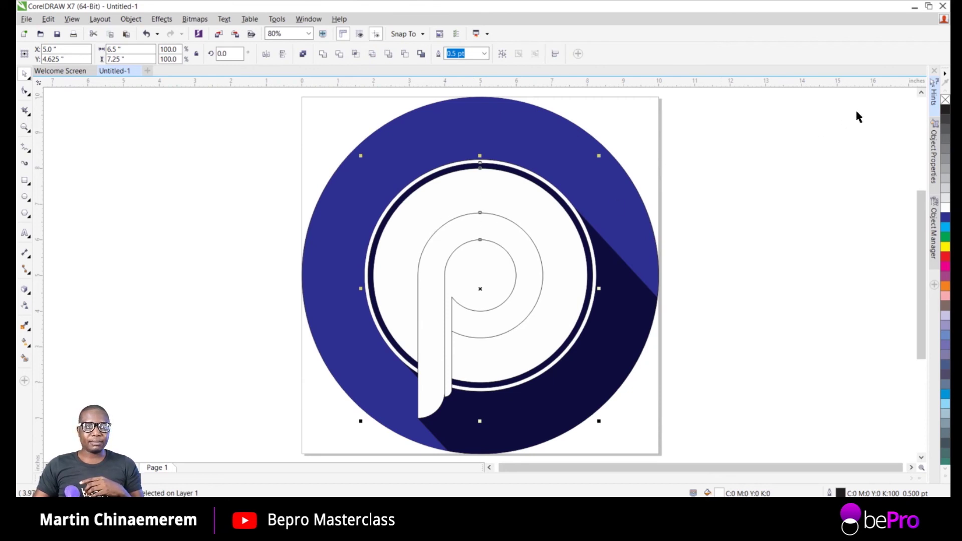
{"action": "left_click", "coordinate": [945, 100]}
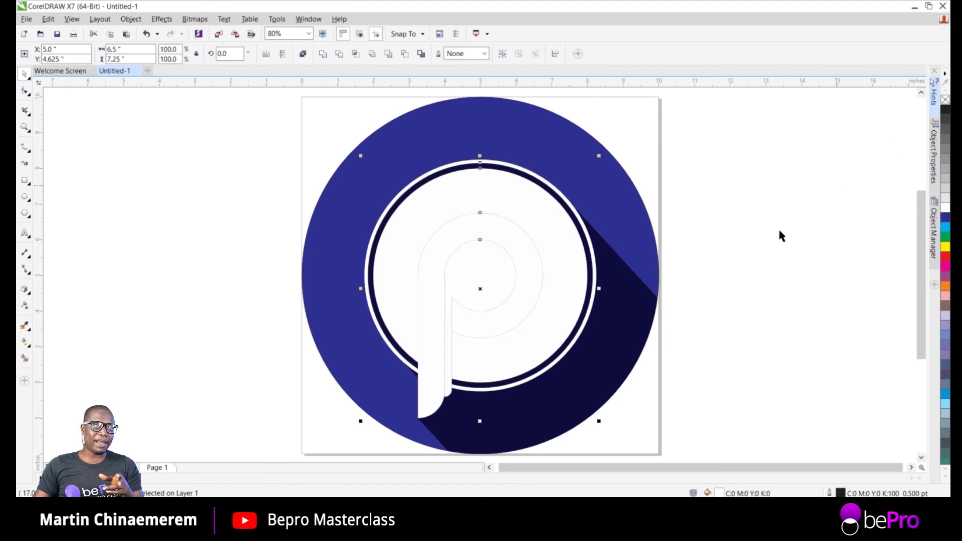
{"action": "left_click", "coordinate": [768, 218]}
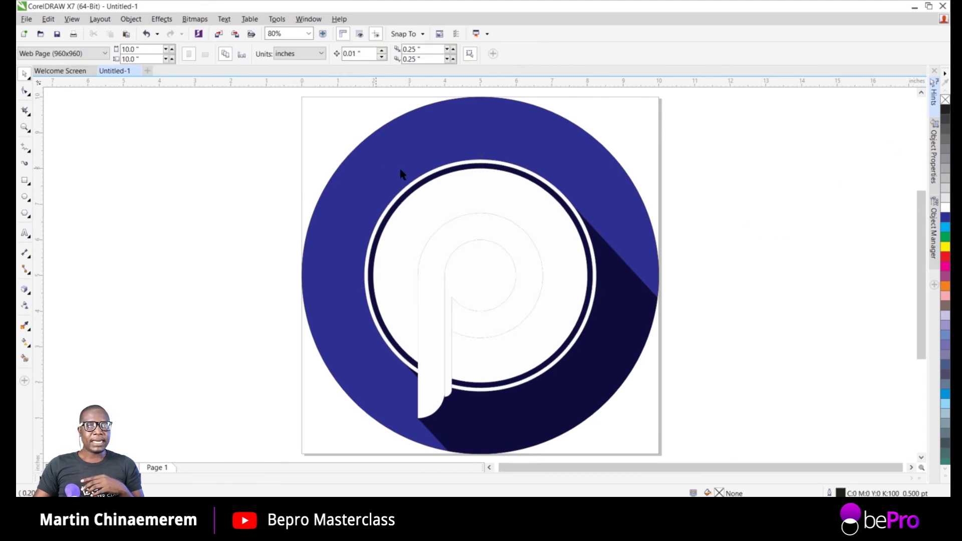
Fill the logo's thin outer ring and the inner P shape with light blue, C40 M0 Y0 K0
{"action": "left_click", "coordinate": [425, 175]}
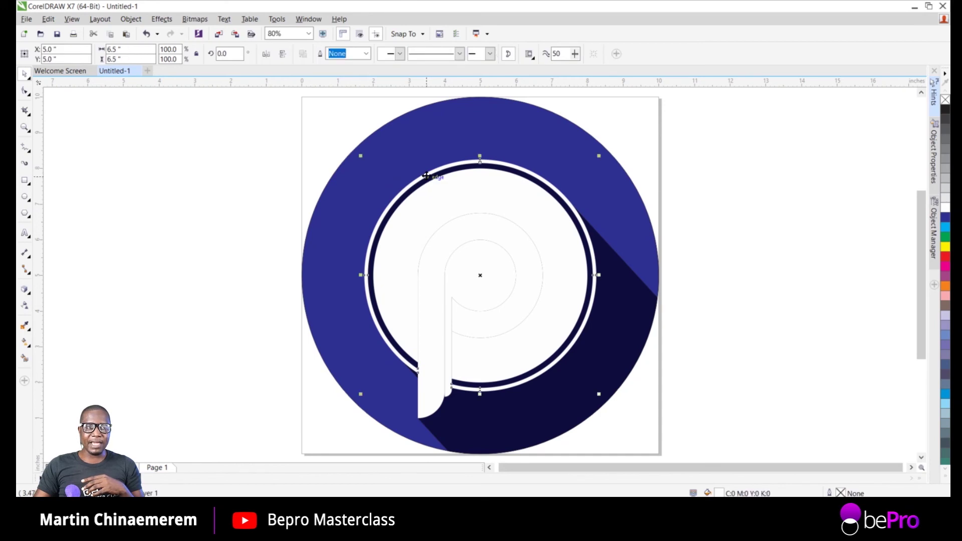
{"action": "left_click", "coordinate": [945, 405]}
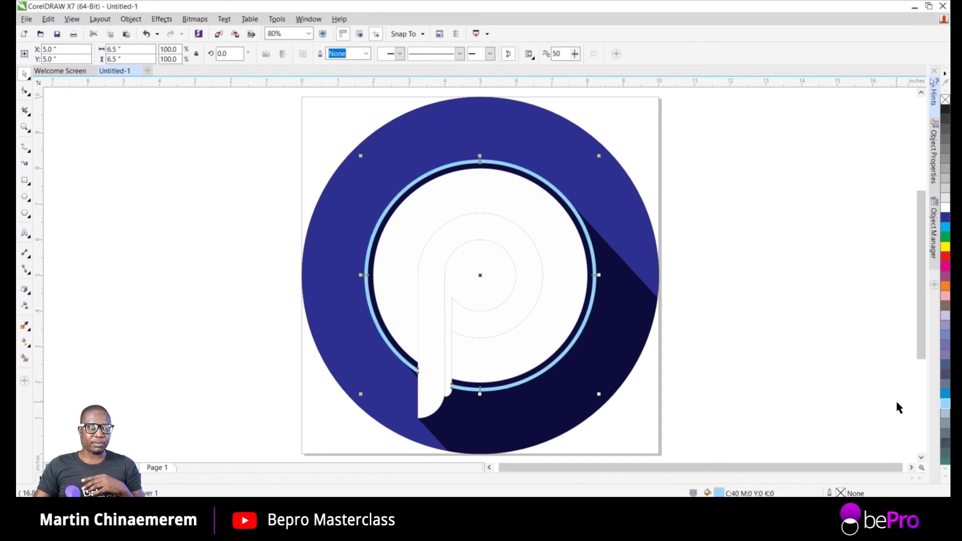
{"action": "left_click", "coordinate": [461, 263]}
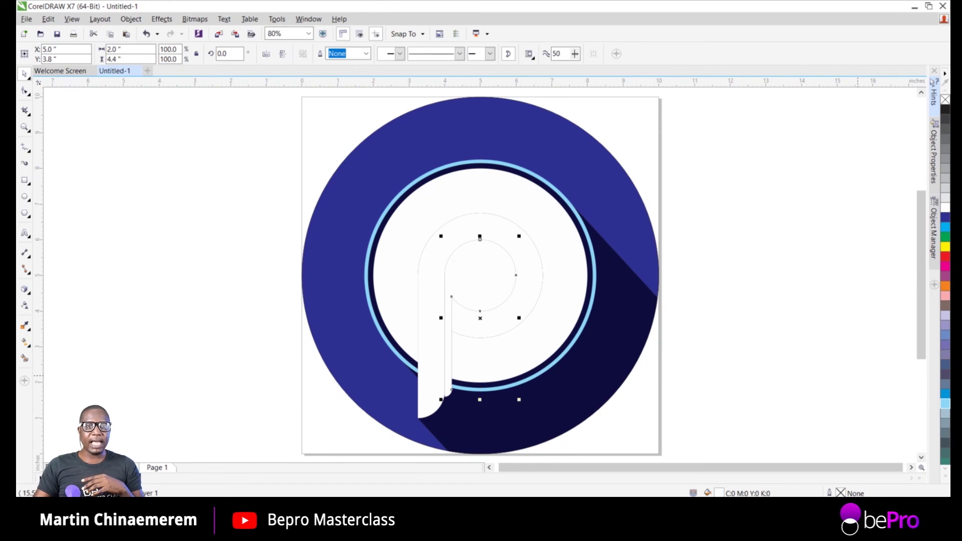
{"action": "left_click", "coordinate": [946, 404]}
{"action": "left_click", "coordinate": [741, 321]}
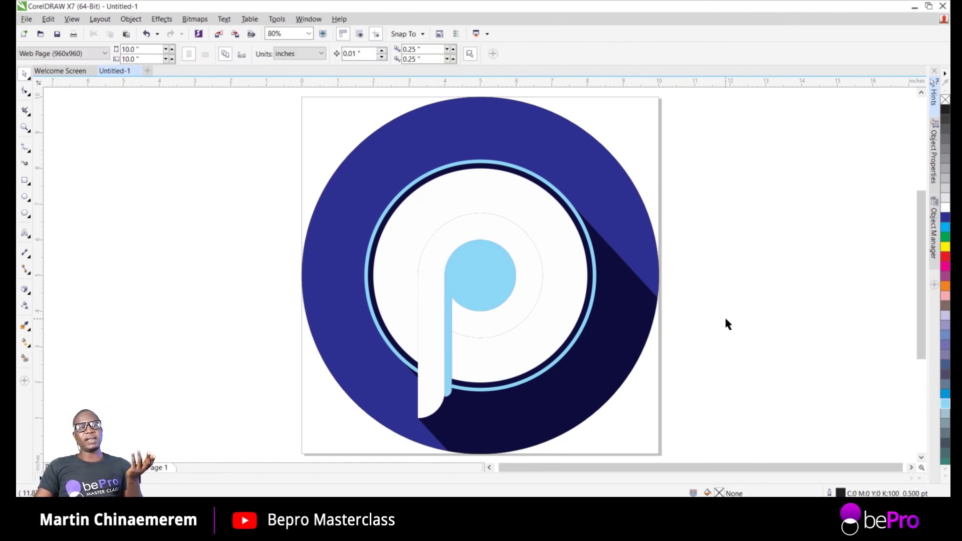
Fill the larger P shape with medium blue, C100 M20 Y0 K0, and clear the selection
{"action": "left_click", "coordinate": [531, 290]}
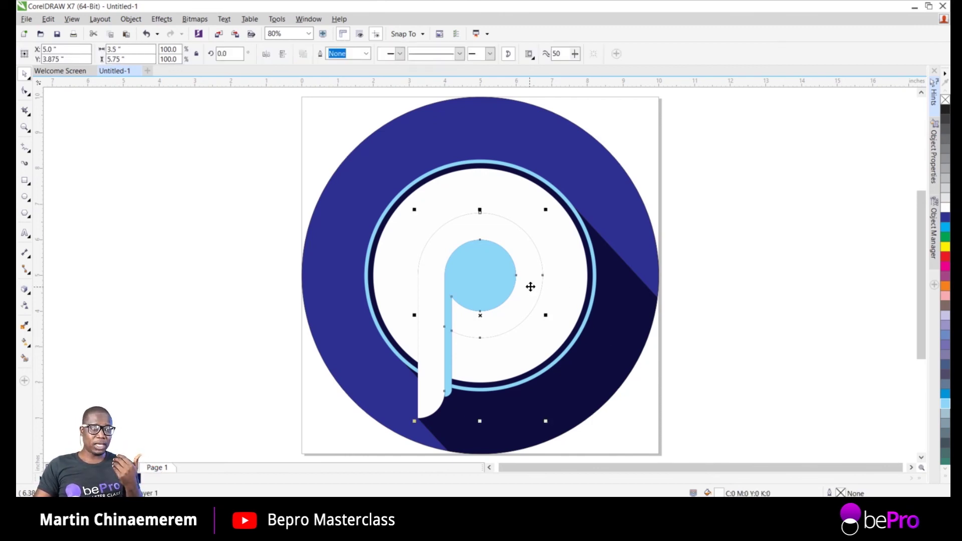
{"action": "left_click", "coordinate": [946, 397]}
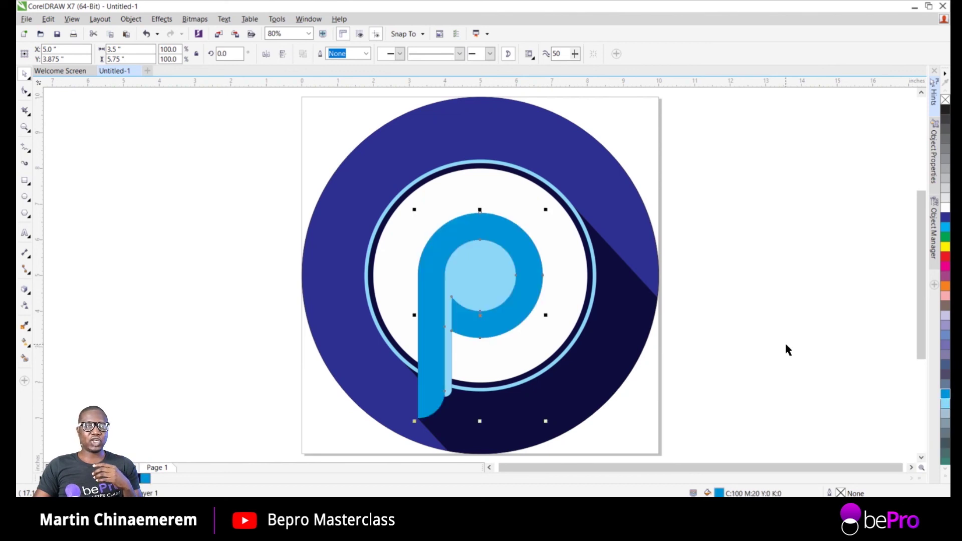
{"action": "left_click", "coordinate": [779, 279]}
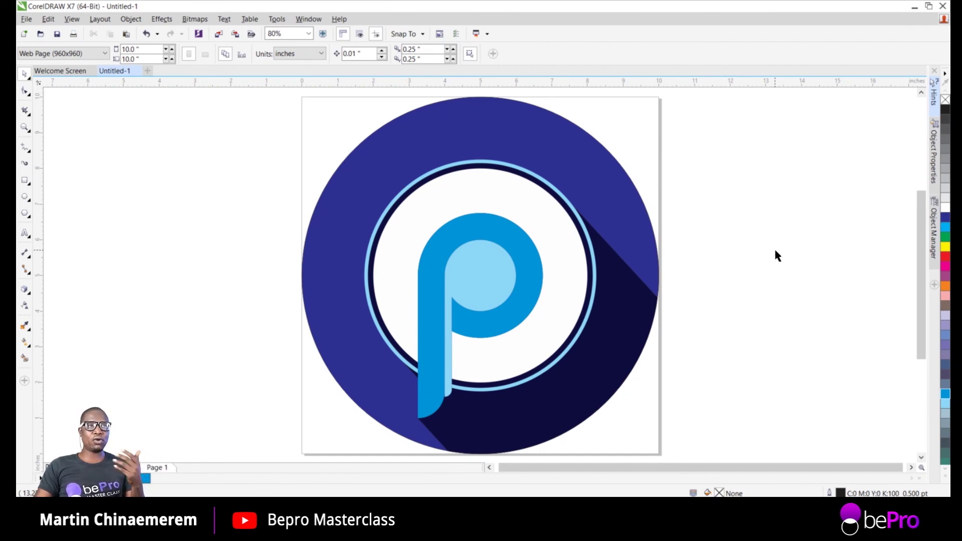
Select the whole logo with its background and remove every outline, ending with the artwork filling the view
{"action": "scroll", "coordinate": [676, 267], "scroll_direction": "down", "scroll_amount": 4}
{"action": "left_click_drag", "start_coordinate": [495, 168], "coordinate": [736, 365]}
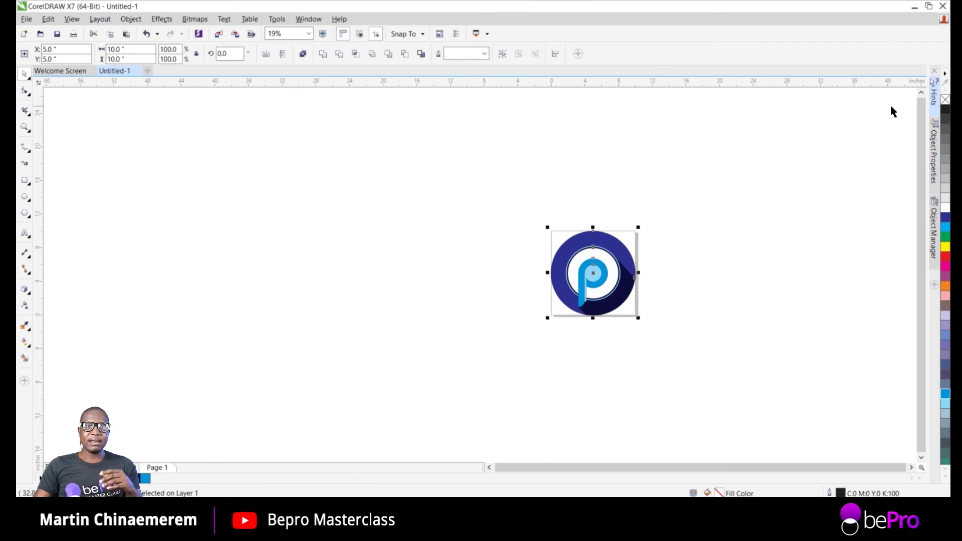
{"action": "right_click", "coordinate": [946, 102]}
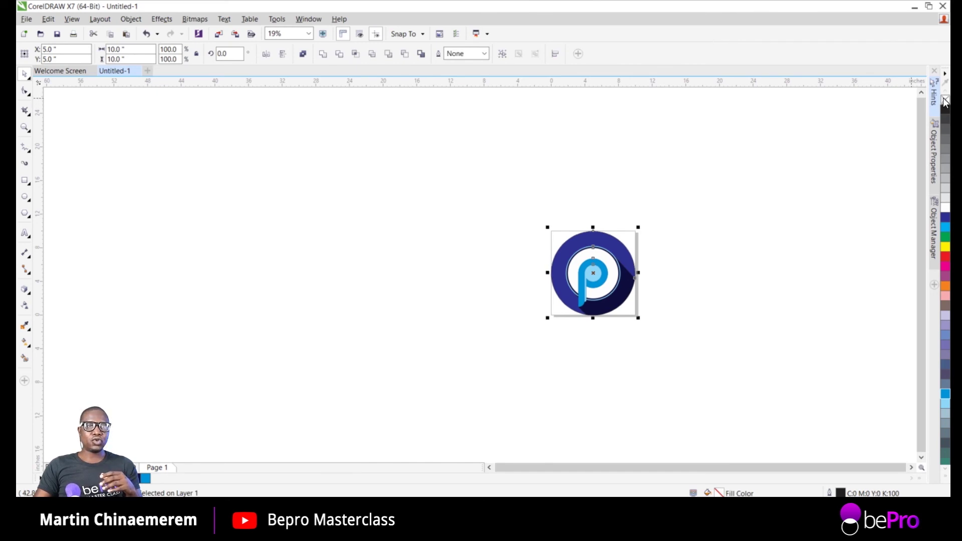
{"action": "key", "text": "shift+F2"}
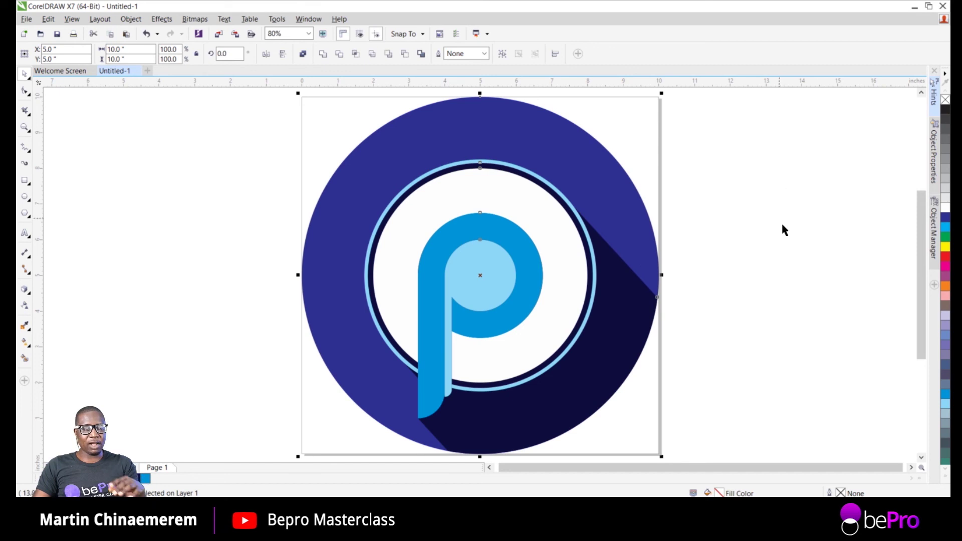
Examine the edges of the ring and the long shadow up close, as well as the finished logo as a whole
{"action": "left_click", "coordinate": [803, 223]}
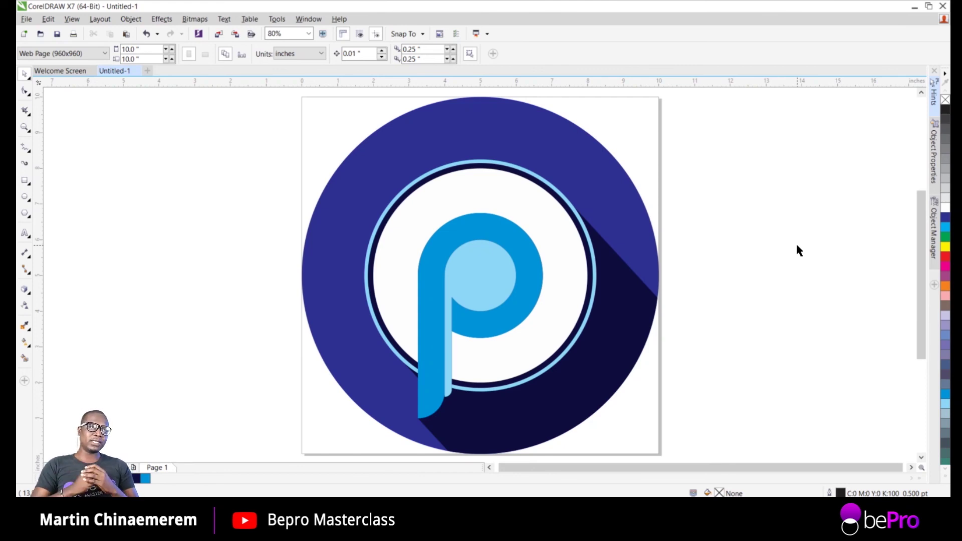
{"action": "left_click", "coordinate": [521, 146]}
{"action": "scroll", "coordinate": [549, 195], "scroll_direction": "up", "scroll_amount": 2}
{"action": "scroll", "coordinate": [717, 343], "scroll_direction": "up", "scroll_amount": 2}
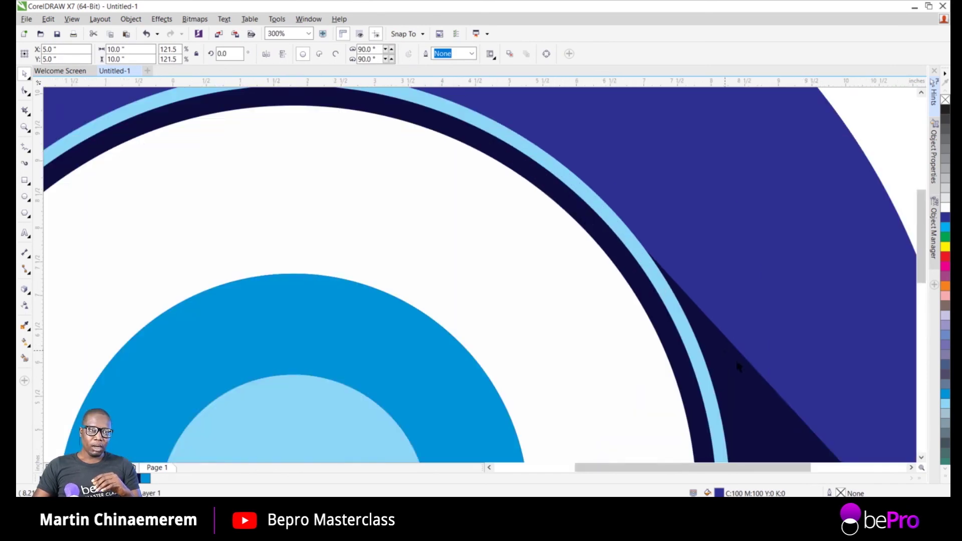
{"action": "scroll", "coordinate": [736, 359], "scroll_direction": "down", "scroll_amount": 2}
{"action": "scroll", "coordinate": [734, 279], "scroll_direction": "up", "scroll_amount": 5}
{"action": "scroll", "coordinate": [734, 279], "scroll_direction": "down", "scroll_amount": 8}
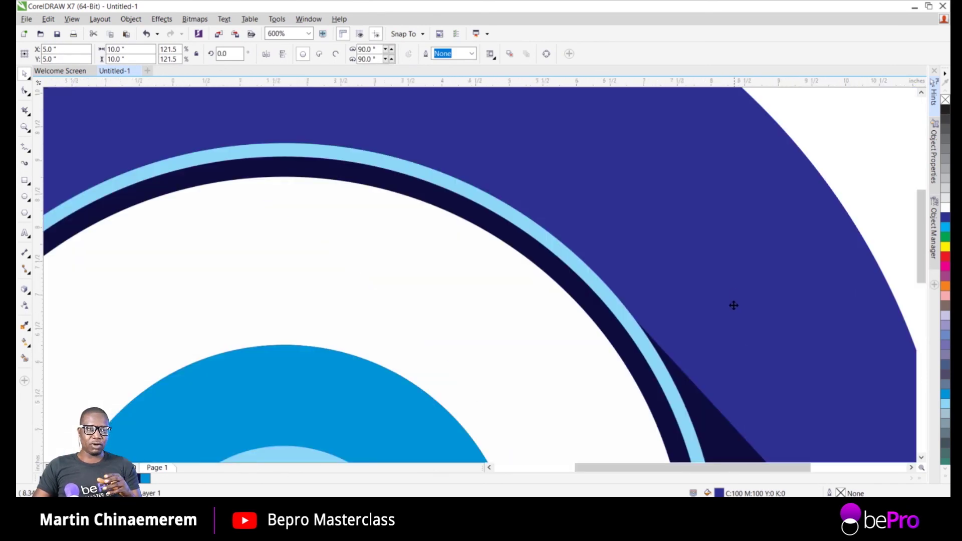
{"action": "scroll", "coordinate": [786, 447], "scroll_direction": "up", "scroll_amount": 2}
{"action": "scroll", "coordinate": [785, 443], "scroll_direction": "up", "scroll_amount": 4}
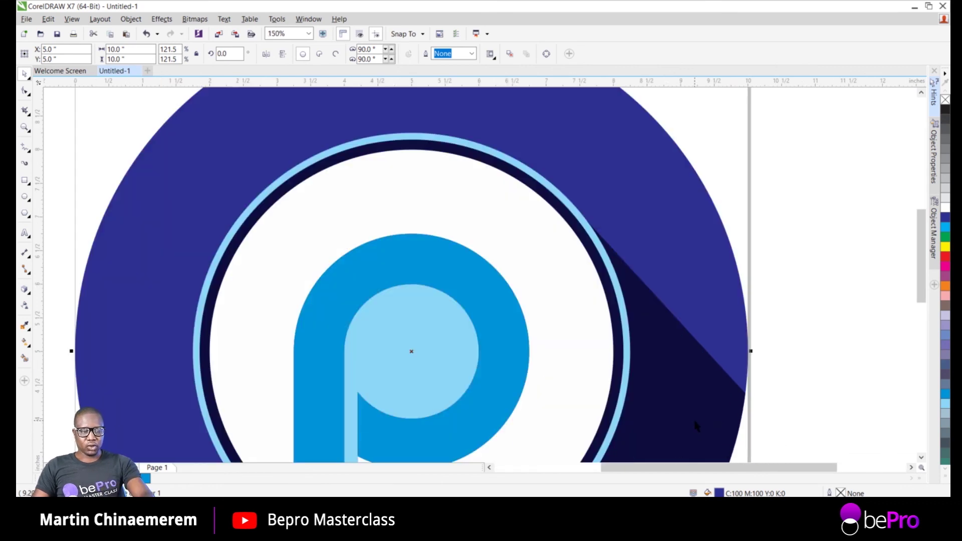
{"action": "key", "text": "F4"}
{"action": "left_click", "coordinate": [754, 127]}
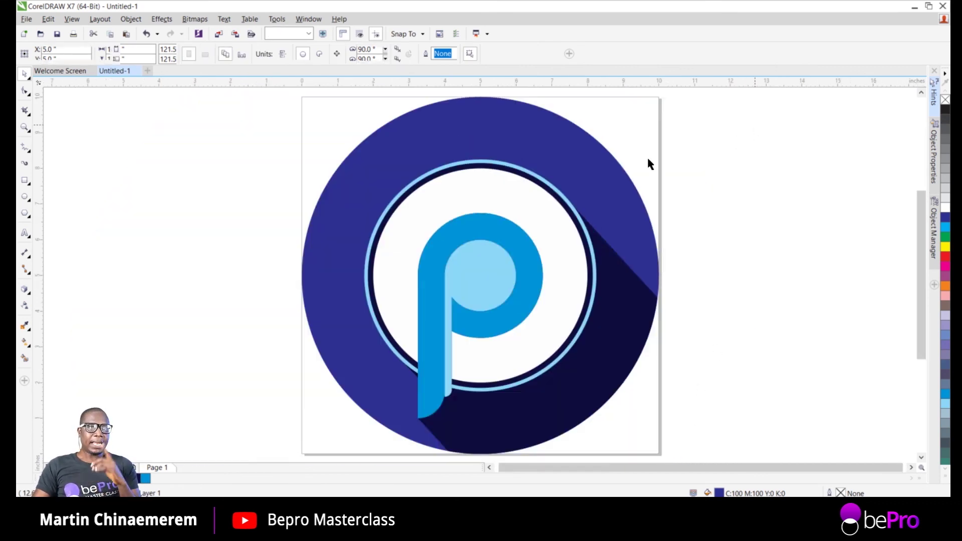
Duplicate the blue background circle with a horizontal and vertical offset of 0.25 inches
{"action": "left_click", "coordinate": [563, 156]}
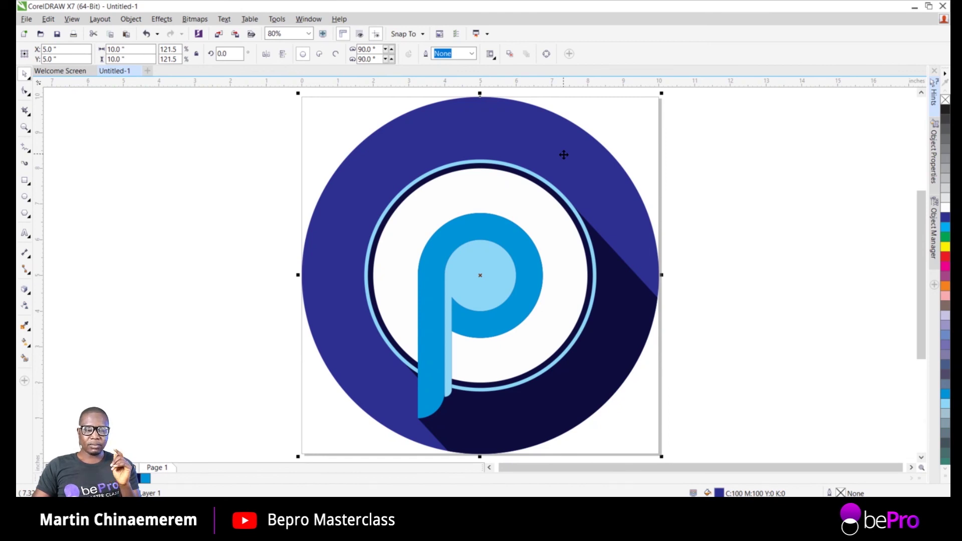
{"action": "left_click", "coordinate": [125, 22]}
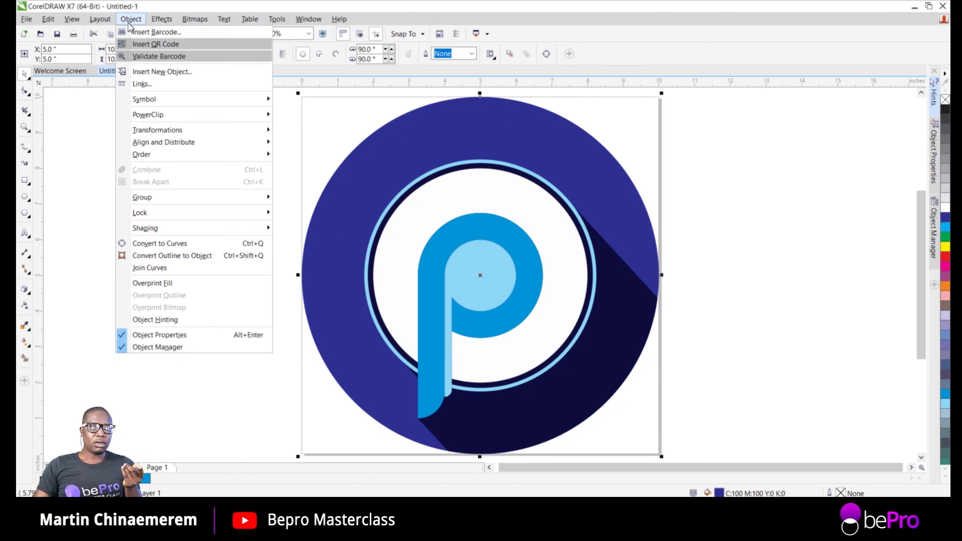
{"action": "mouse_move", "coordinate": [50, 23]}
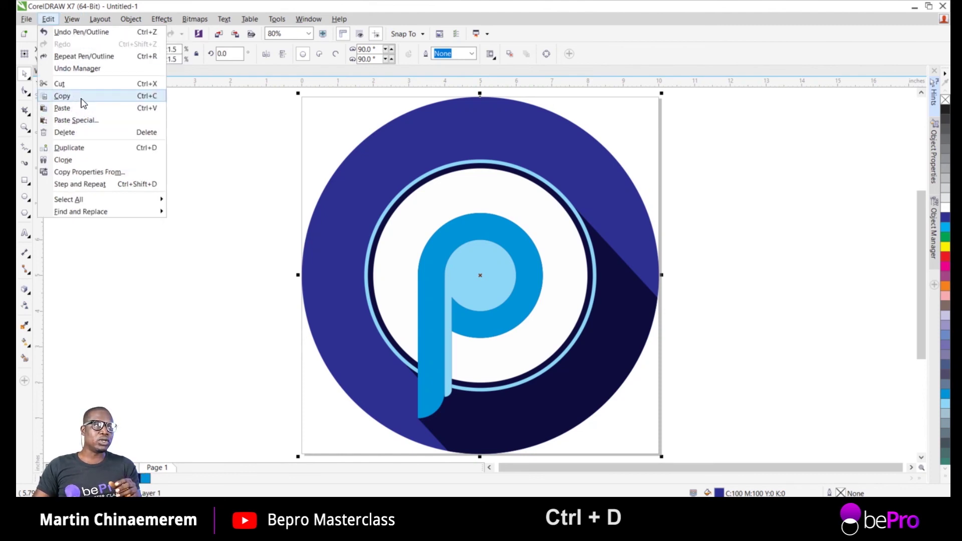
{"action": "left_click", "coordinate": [88, 151]}
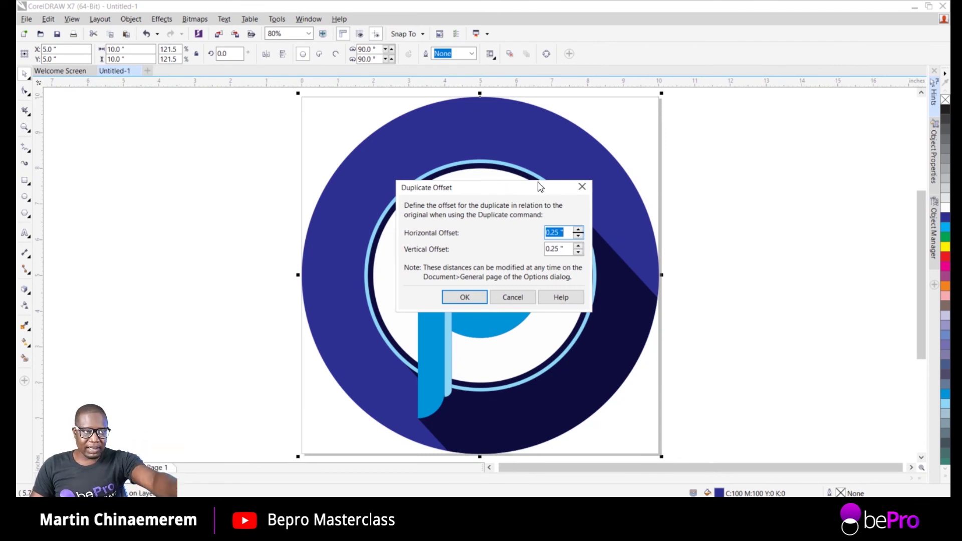
{"action": "left_click", "coordinate": [460, 299]}
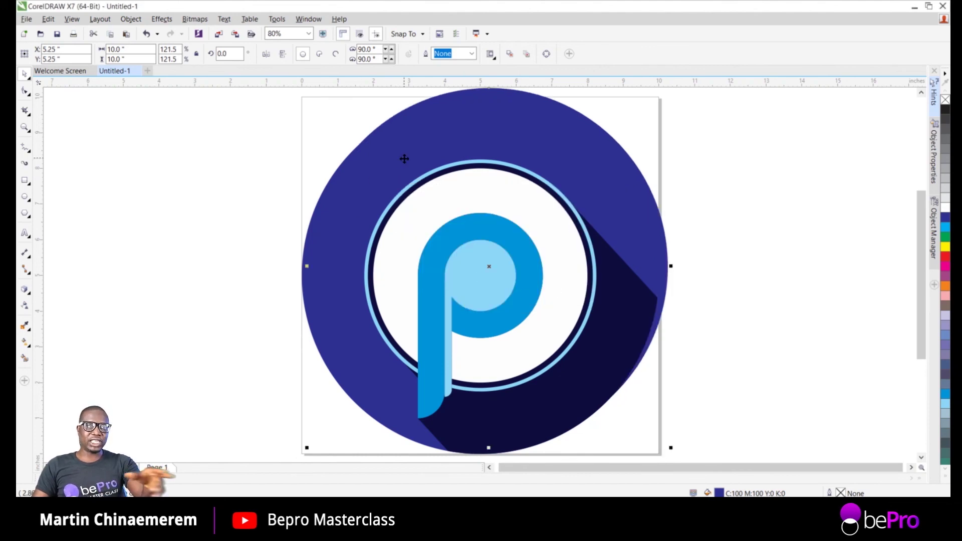
Move the duplicate circle aside, align it centrally on the original circle both horizontally and vertically, and clear the selection
{"action": "left_click_drag", "start_coordinate": [396, 153], "coordinate": [569, 140]}
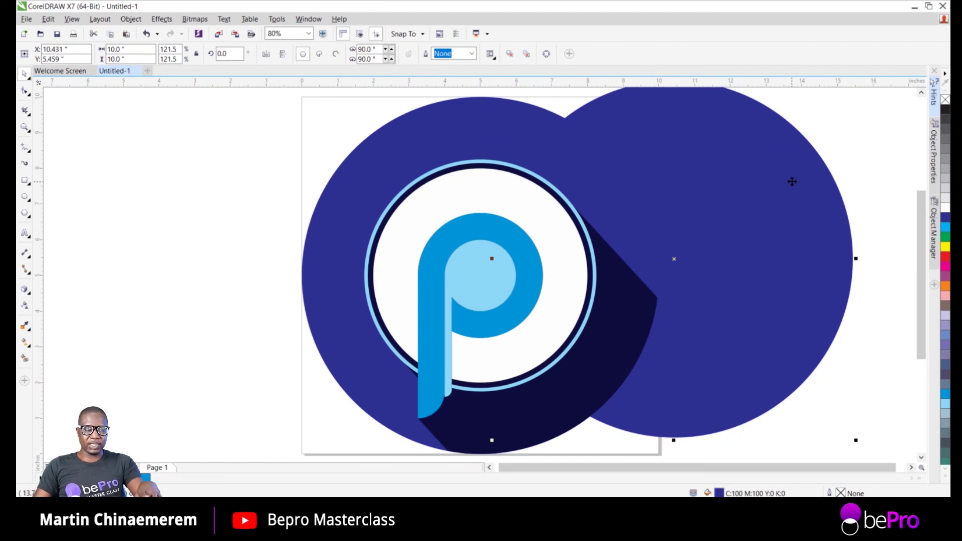
{"action": "left_click", "coordinate": [432, 134], "text": "shift"}
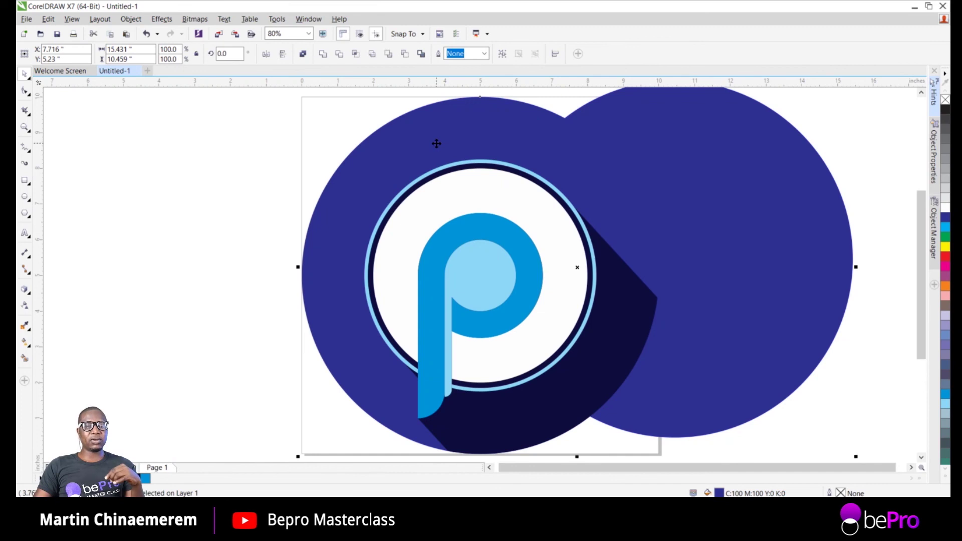
{"action": "key", "text": "e"}
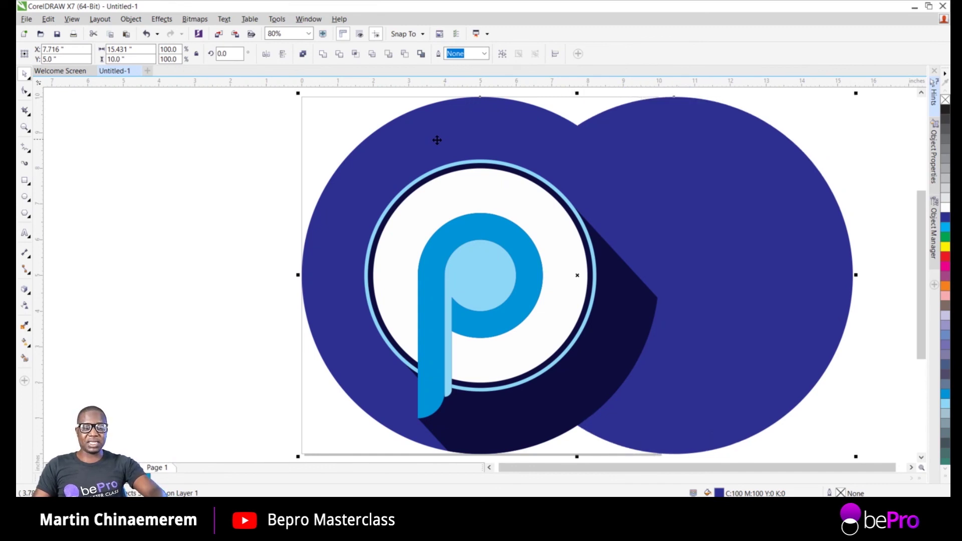
{"action": "key", "text": "c"}
{"action": "left_click", "coordinate": [765, 185]}
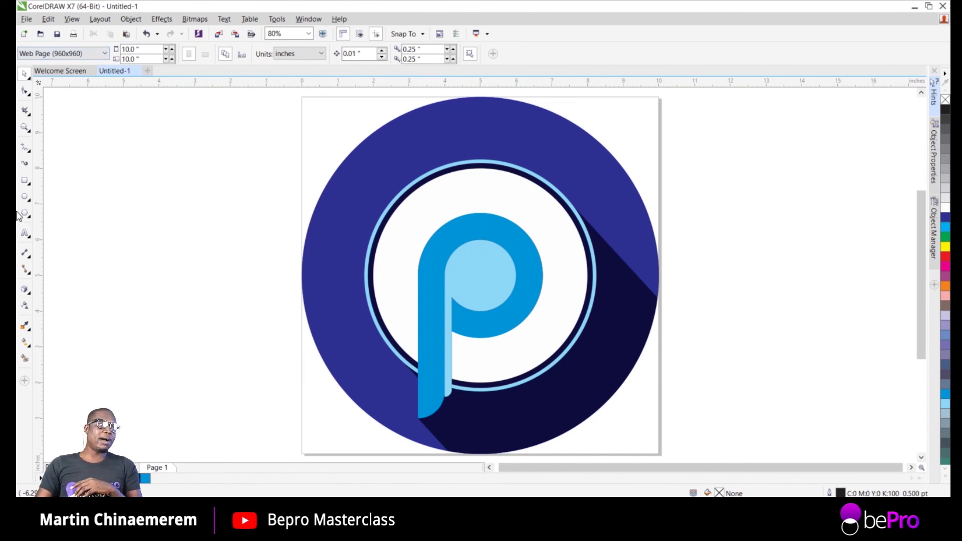
Apply a fountain transparency to the duplicate circle using the Aqua Pipes With Transparency preset
{"action": "left_click", "coordinate": [22, 310]}
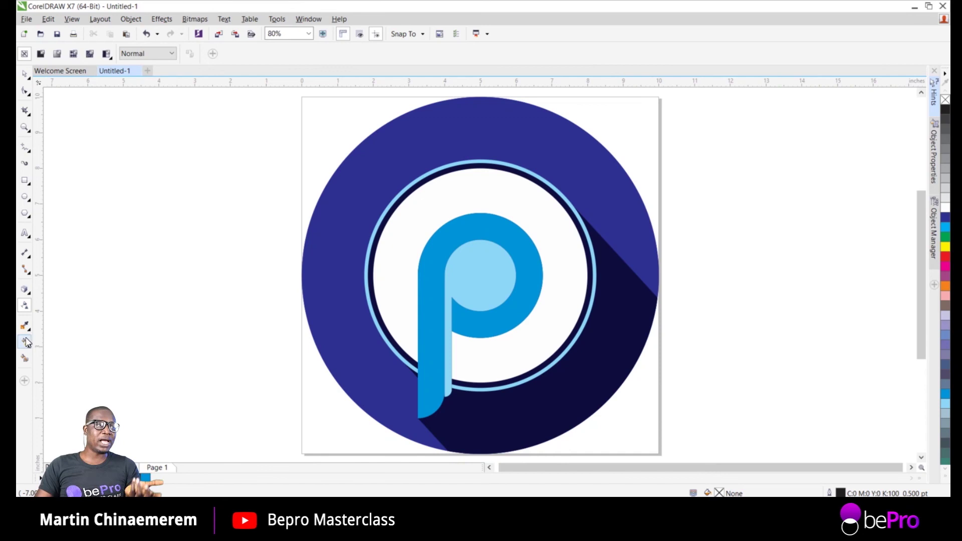
{"action": "left_click", "coordinate": [62, 53]}
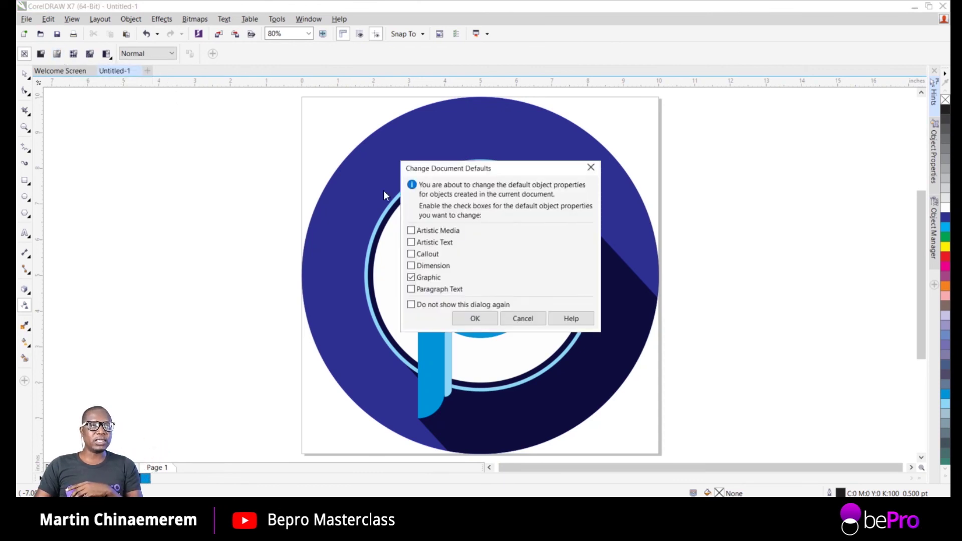
{"action": "left_click", "coordinate": [521, 320]}
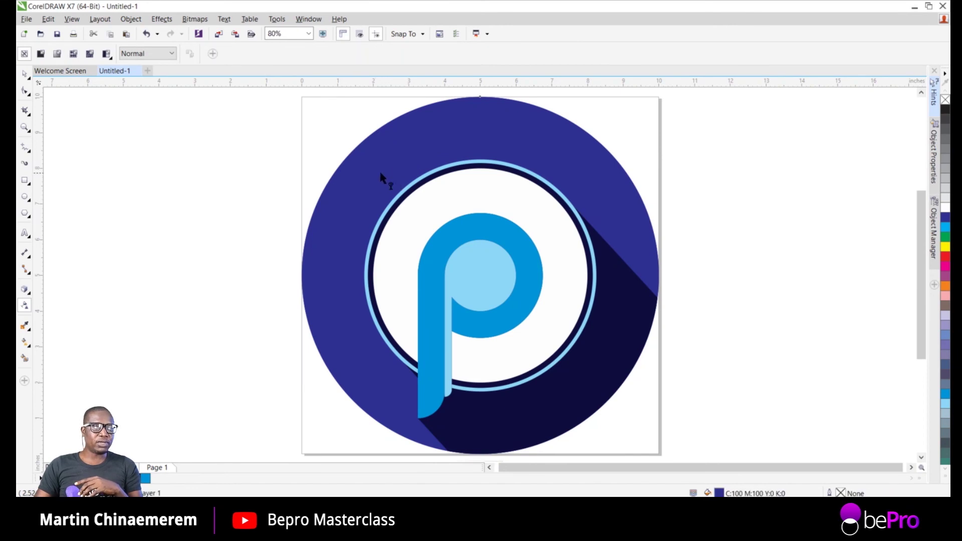
{"action": "left_click", "coordinate": [57, 53]}
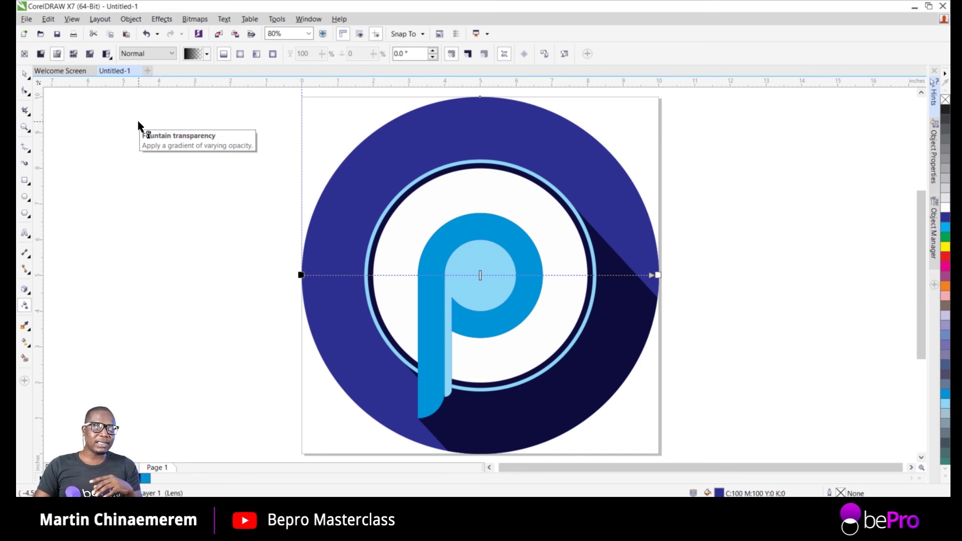
{"action": "left_click", "coordinate": [207, 56]}
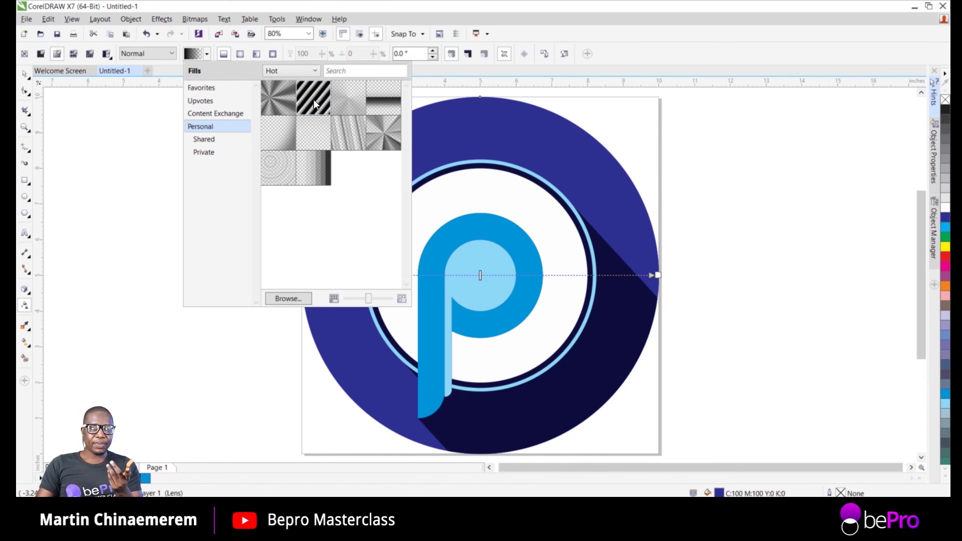
{"action": "mouse_move", "coordinate": [314, 101]}
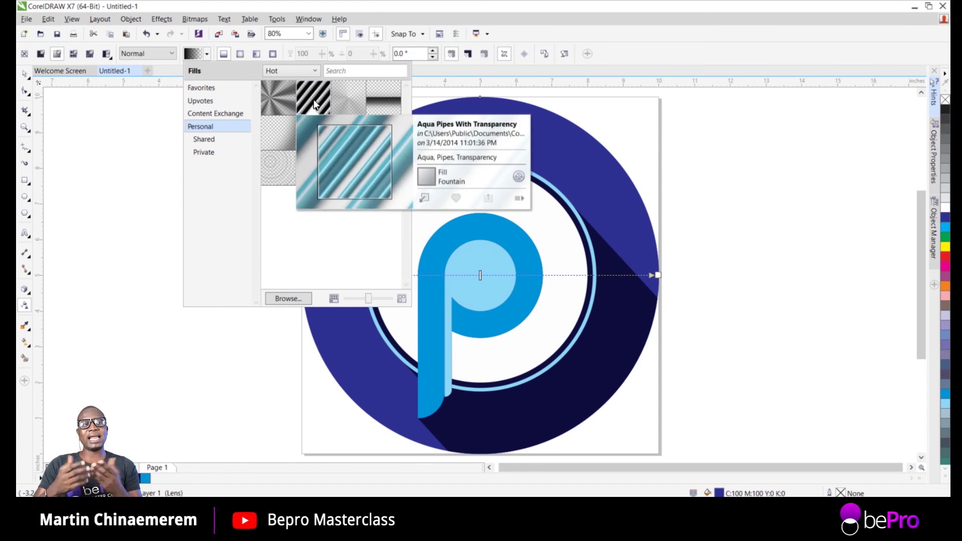
{"action": "left_click", "coordinate": [424, 198]}
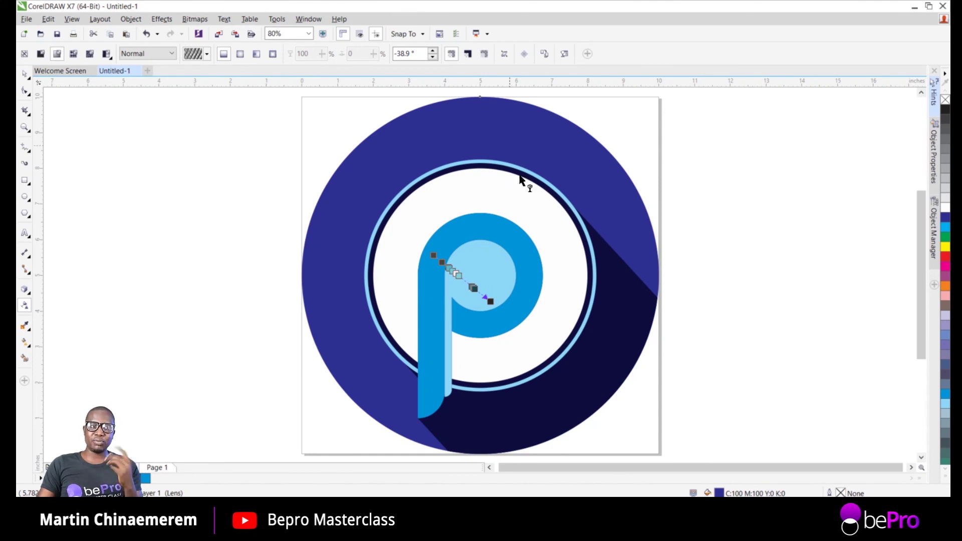
Shorten the duplicate circle's transparency gradient, angled at about -33.3°, and clear the selection
{"action": "left_click_drag", "start_coordinate": [491, 301], "coordinate": [450, 265]}
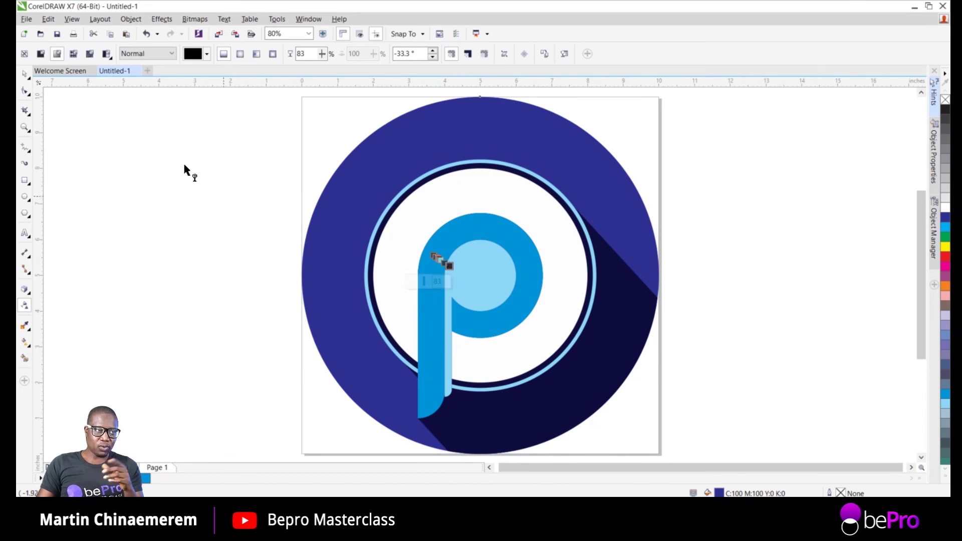
{"action": "left_click", "coordinate": [24, 74]}
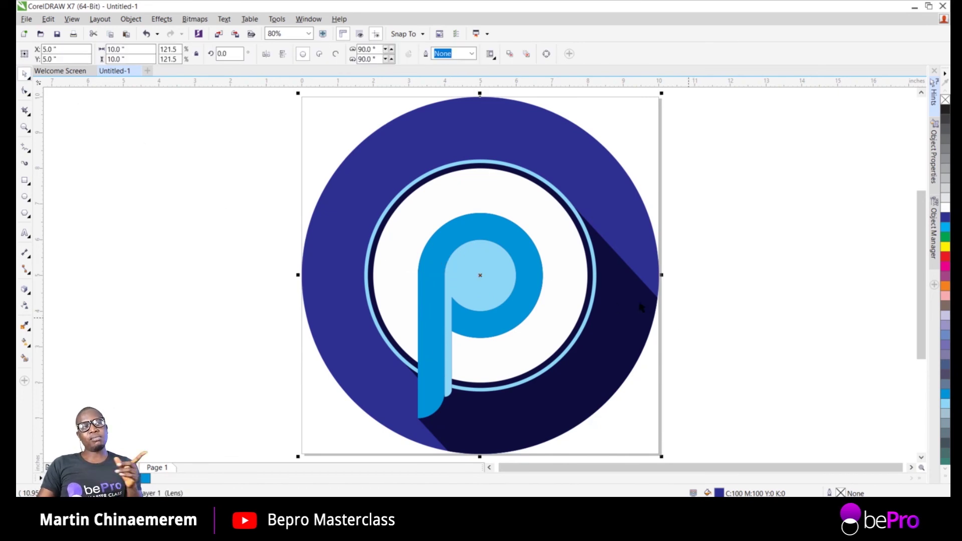
{"action": "left_click", "coordinate": [193, 217]}
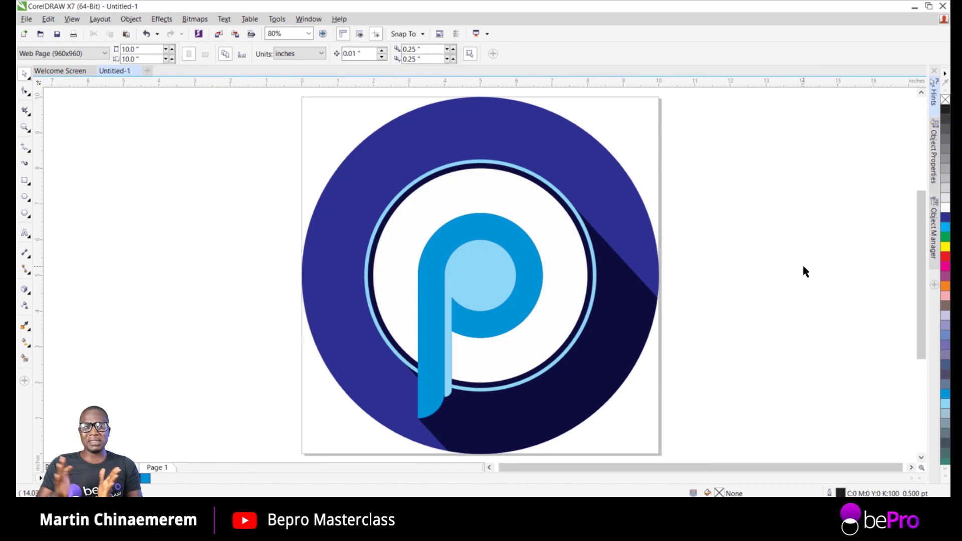
Copy only the dark blue fill of the long shadow onto the transparent duplicate circle
{"action": "left_click", "coordinate": [634, 295]}
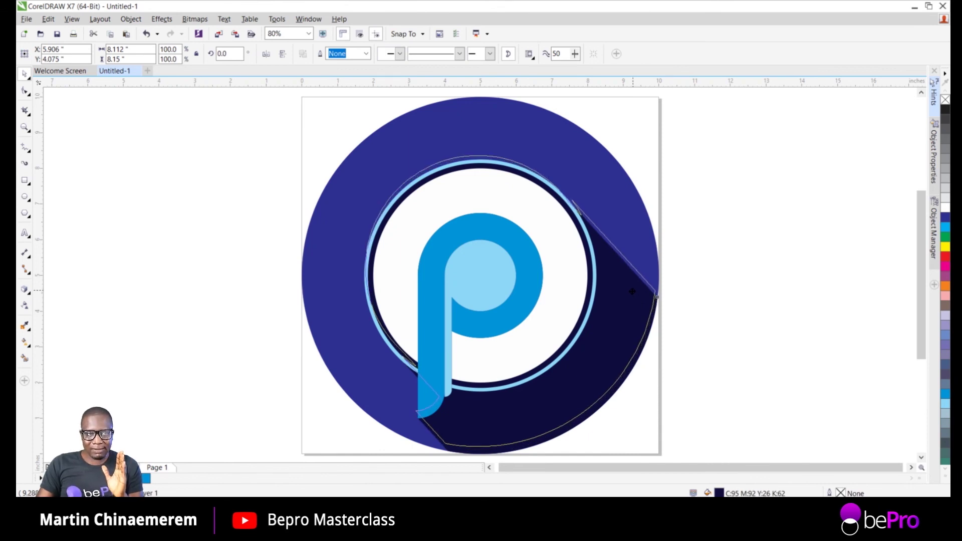
{"action": "left_click_drag", "start_coordinate": [632, 292], "coordinate": [613, 224]}
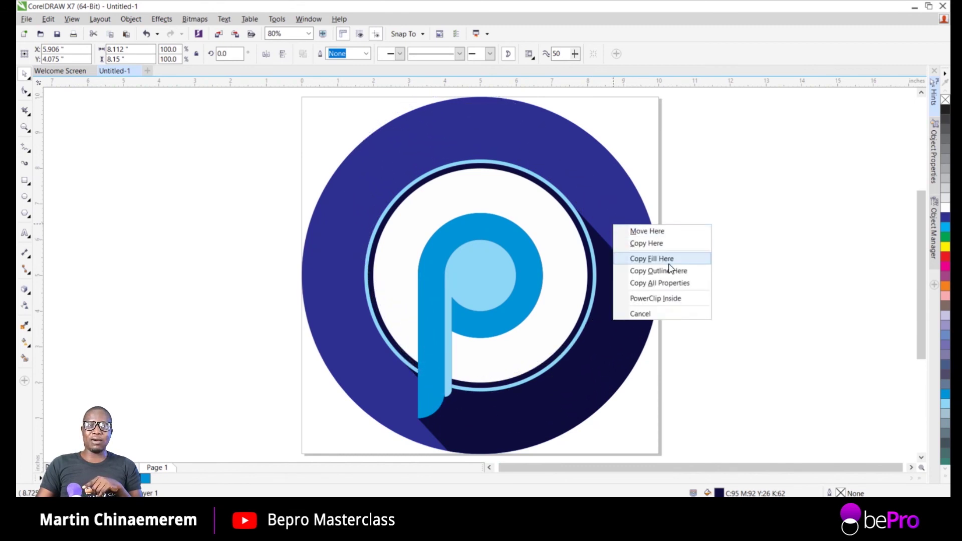
{"action": "left_click", "coordinate": [669, 262]}
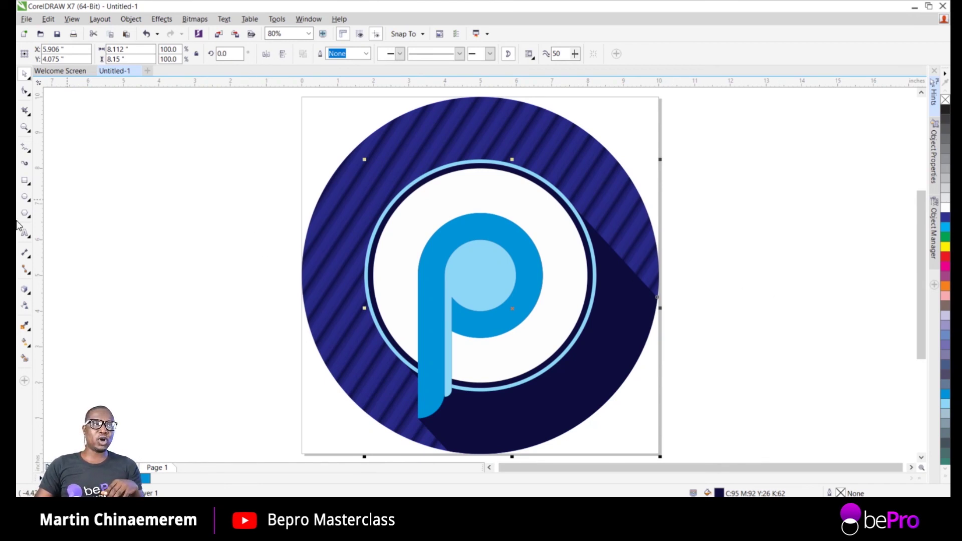
Shorten the overlay circle's transparency gradient further for much finer stripes, angled at about -39.7°, and clear the selection
{"action": "left_click", "coordinate": [25, 306]}
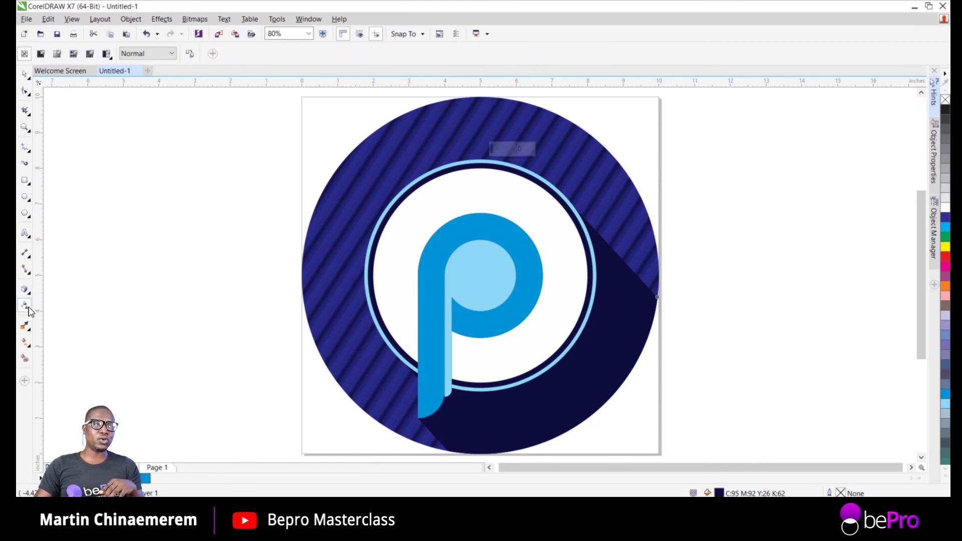
{"action": "left_click", "coordinate": [437, 158]}
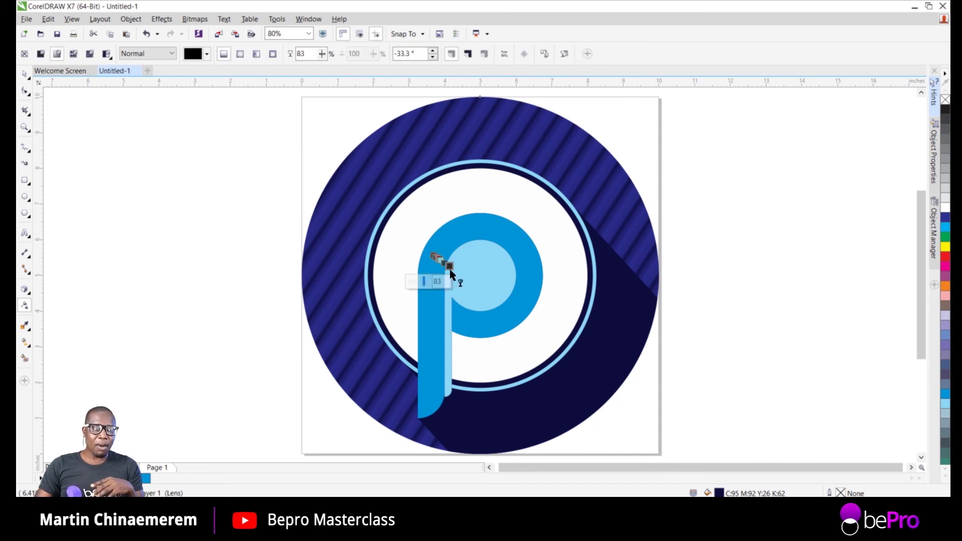
{"action": "scroll", "coordinate": [416, 250], "scroll_direction": "up", "scroll_amount": 3}
{"action": "scroll", "coordinate": [482, 266], "scroll_direction": "up", "scroll_amount": 4}
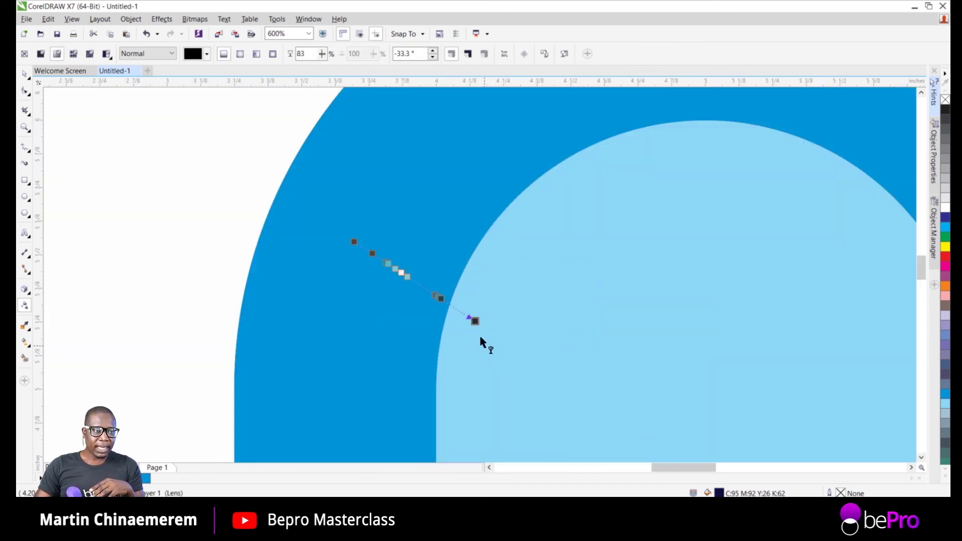
{"action": "left_click_drag", "start_coordinate": [473, 318], "coordinate": [381, 264]}
{"action": "scroll", "coordinate": [379, 269], "scroll_direction": "down", "scroll_amount": 2}
{"action": "scroll", "coordinate": [379, 270], "scroll_direction": "down", "scroll_amount": 5}
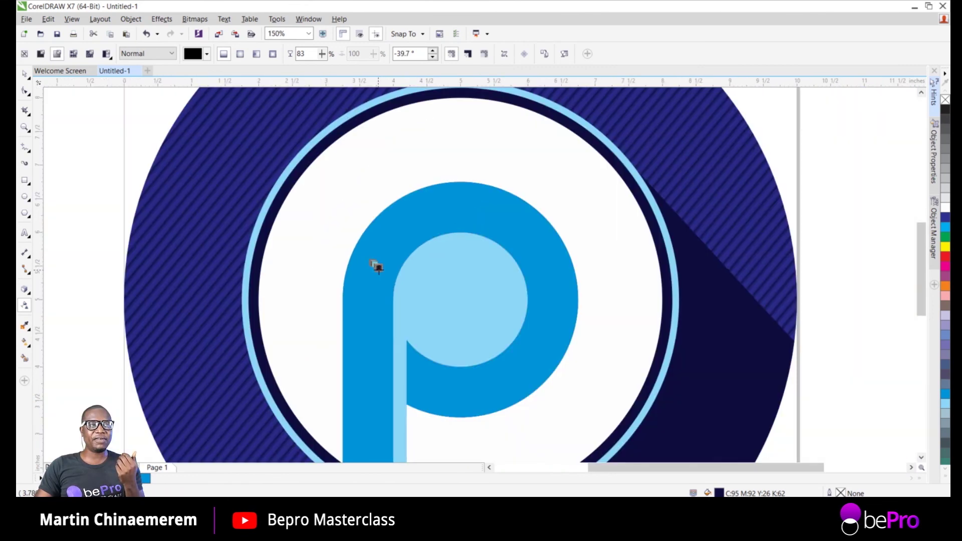
{"action": "scroll", "coordinate": [395, 271], "scroll_direction": "up", "scroll_amount": 2}
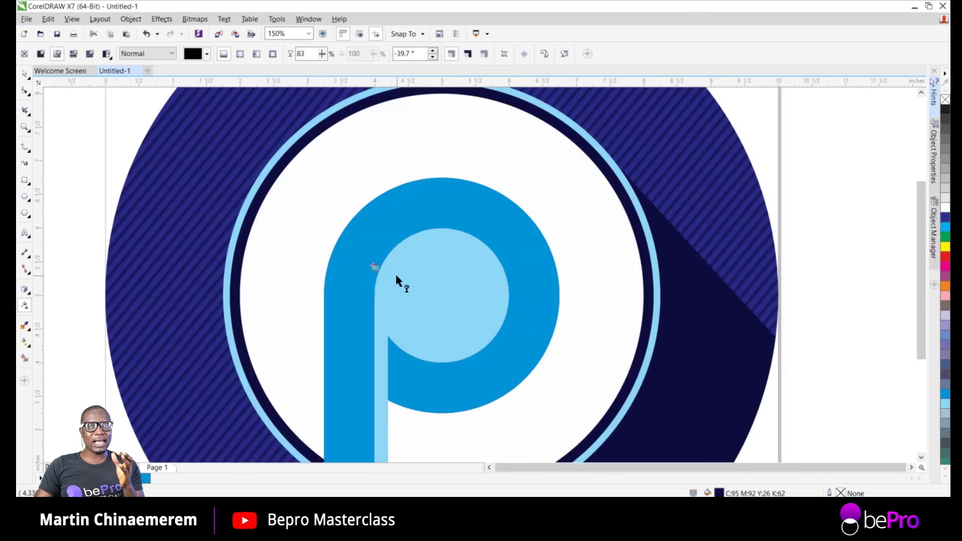
{"action": "scroll", "coordinate": [395, 272], "scroll_direction": "down", "scroll_amount": 3}
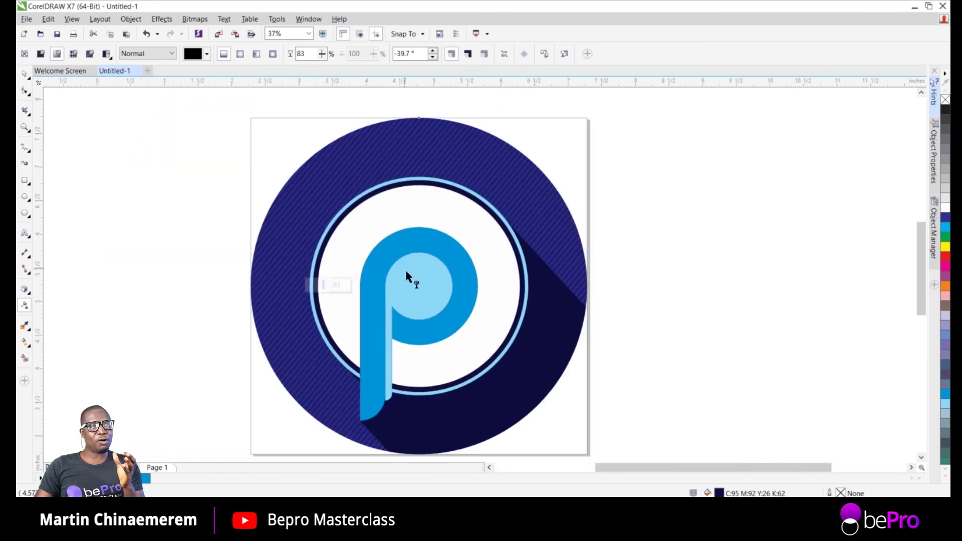
{"action": "scroll", "coordinate": [405, 272], "scroll_direction": "up", "scroll_amount": 2}
{"action": "scroll", "coordinate": [406, 273], "scroll_direction": "down", "scroll_amount": 2}
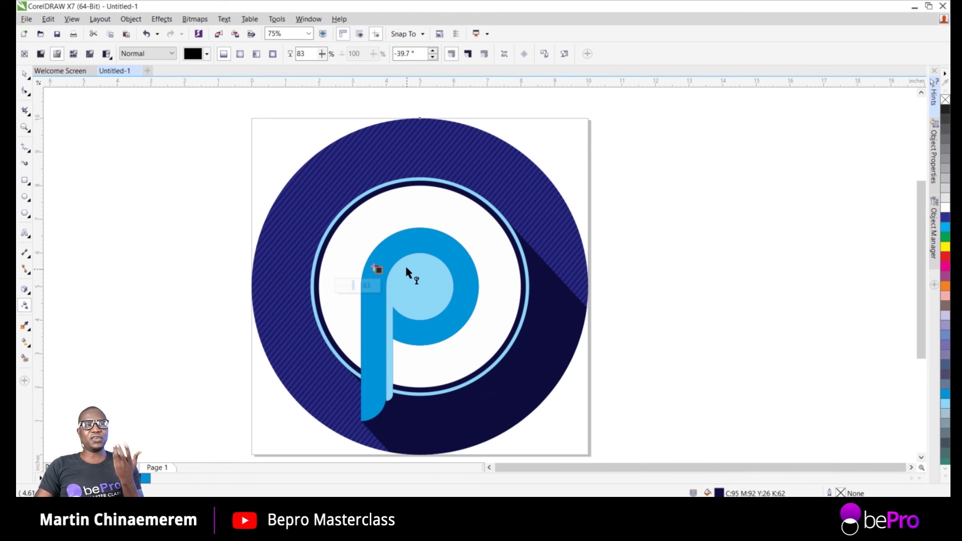
{"action": "left_click", "coordinate": [24, 74]}
{"action": "left_click", "coordinate": [718, 286]}
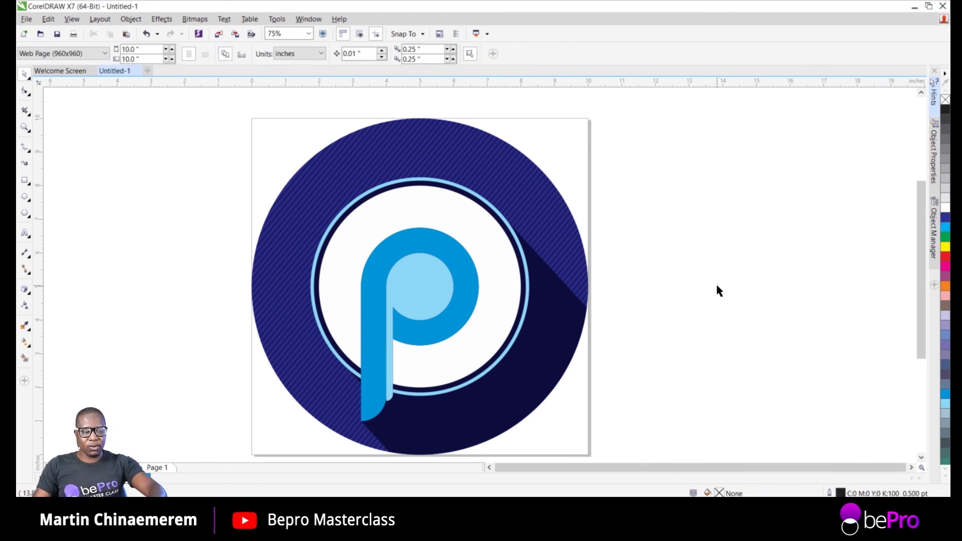
Examine the diagonal stripe texture on the blue circle up close and the whole logo at full-page size
{"action": "key", "text": "shift+F4"}
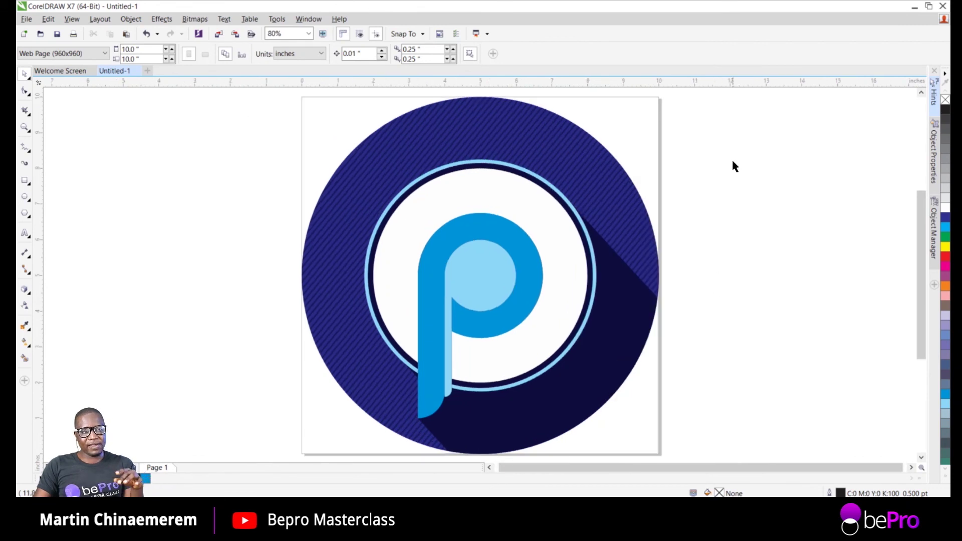
{"action": "right_click", "coordinate": [732, 163]}
{"action": "left_click", "coordinate": [756, 173]}
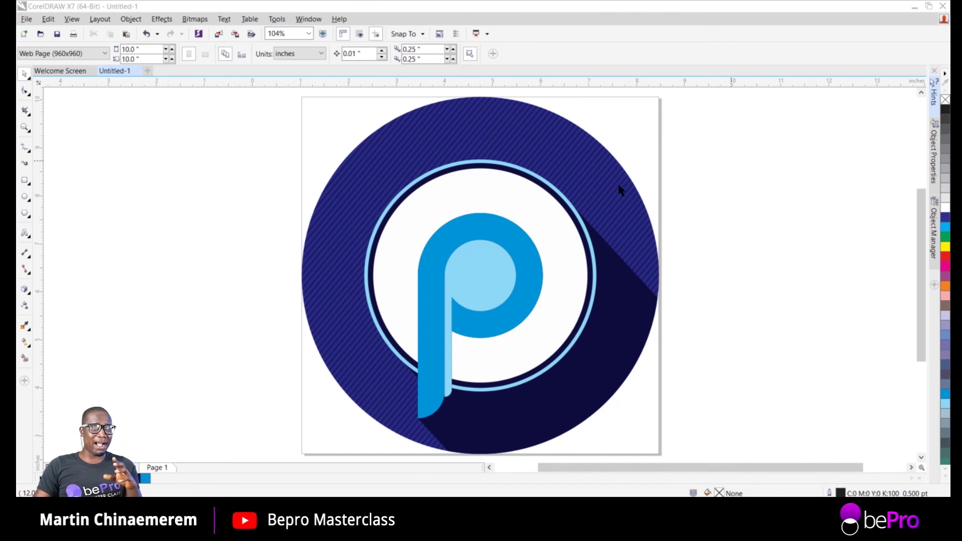
{"action": "scroll", "coordinate": [521, 107], "scroll_direction": "up", "scroll_amount": 5}
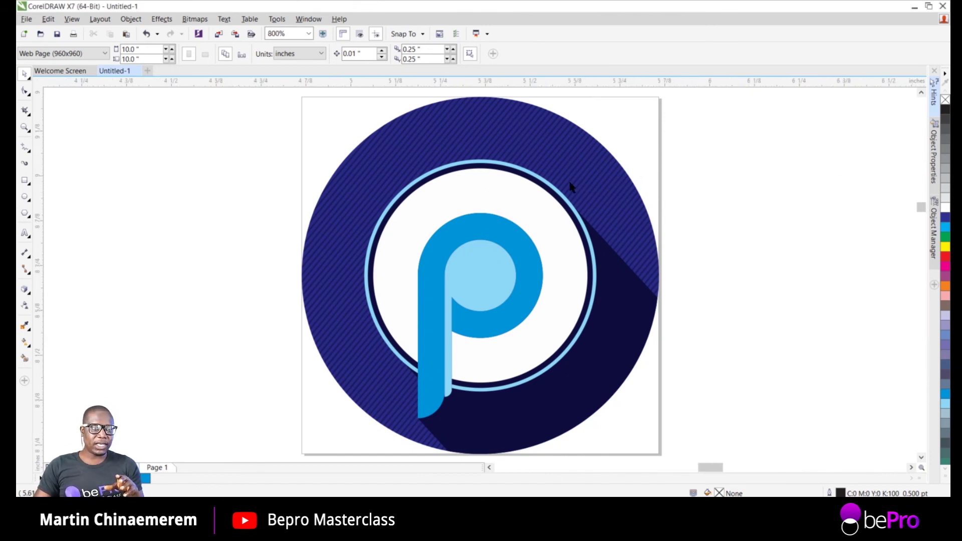
{"action": "scroll", "coordinate": [571, 183], "scroll_direction": "up", "scroll_amount": 3}
{"action": "scroll", "coordinate": [572, 177], "scroll_direction": "down", "scroll_amount": 3}
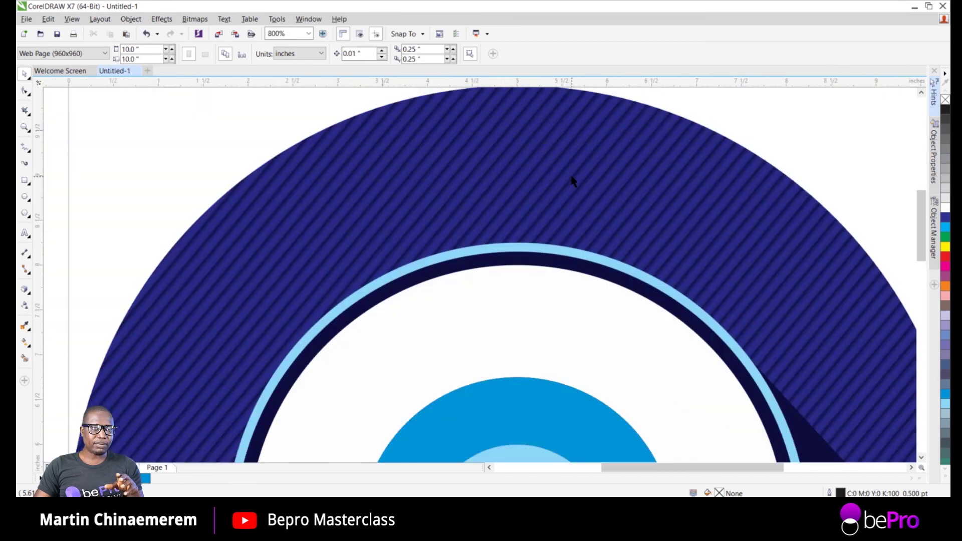
{"action": "scroll", "coordinate": [571, 179], "scroll_direction": "down", "scroll_amount": 2}
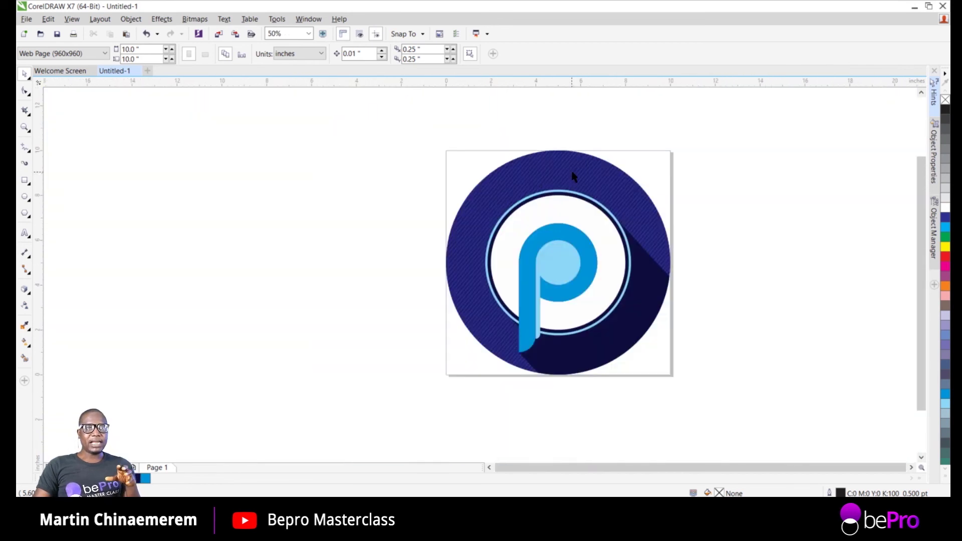
{"action": "scroll", "coordinate": [600, 188], "scroll_direction": "up", "scroll_amount": 1}
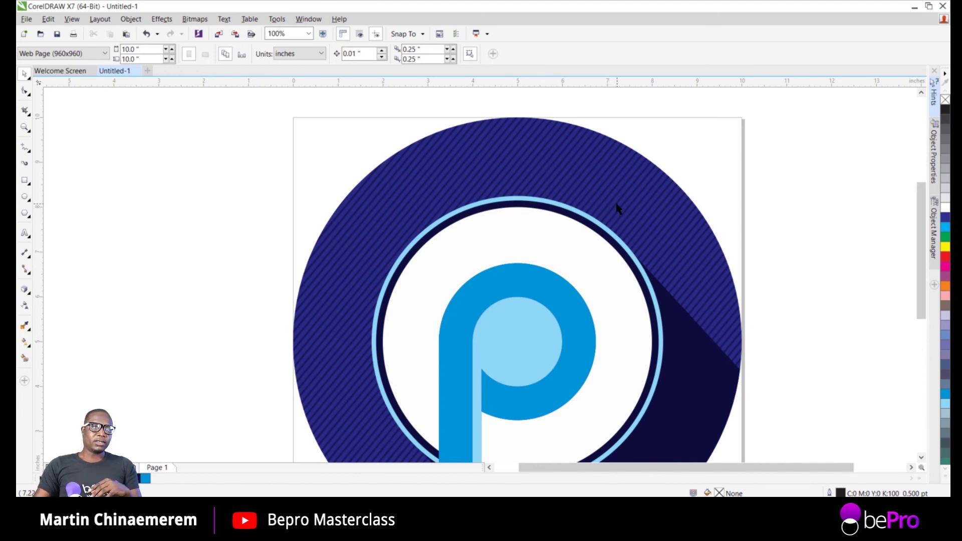
{"action": "scroll", "coordinate": [589, 233], "scroll_direction": "down", "scroll_amount": 1}
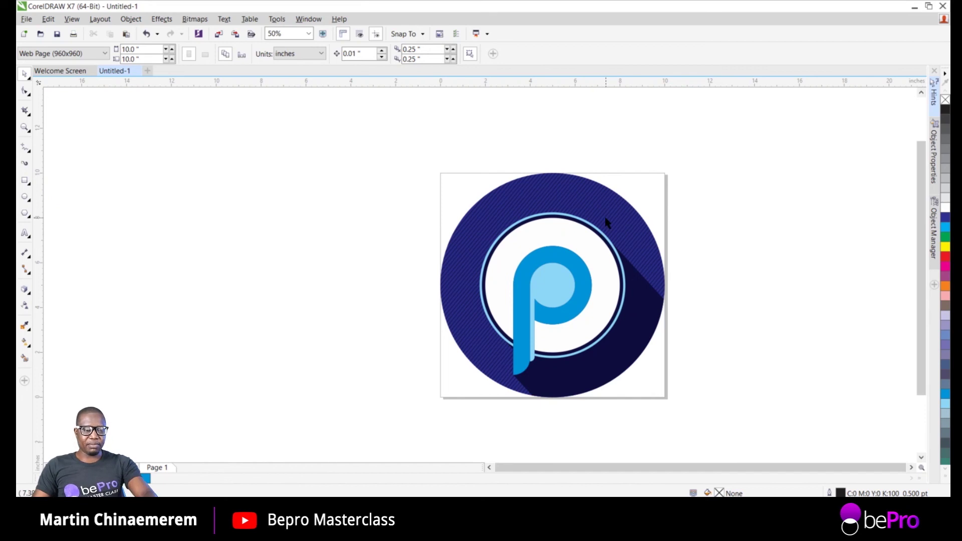
{"action": "scroll", "coordinate": [609, 221], "scroll_direction": "up", "scroll_amount": 1}
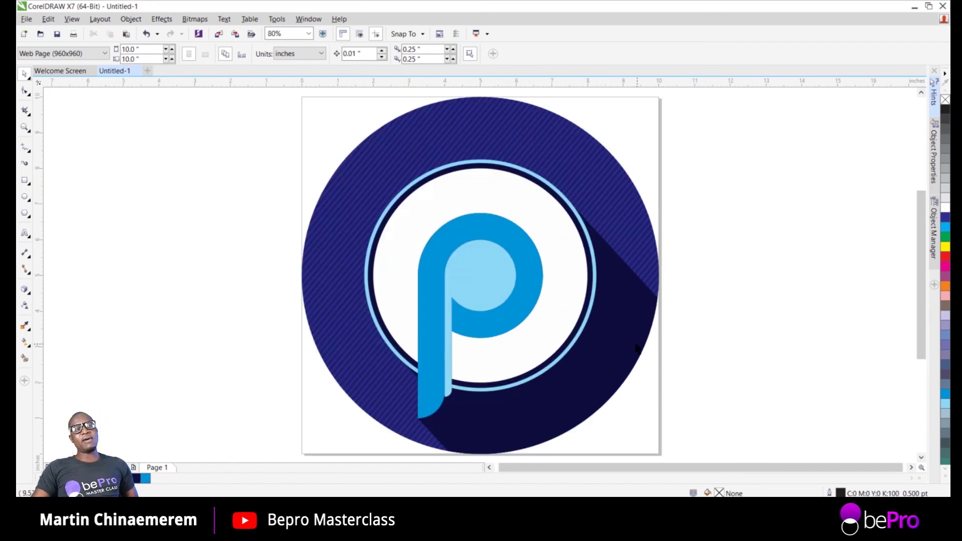